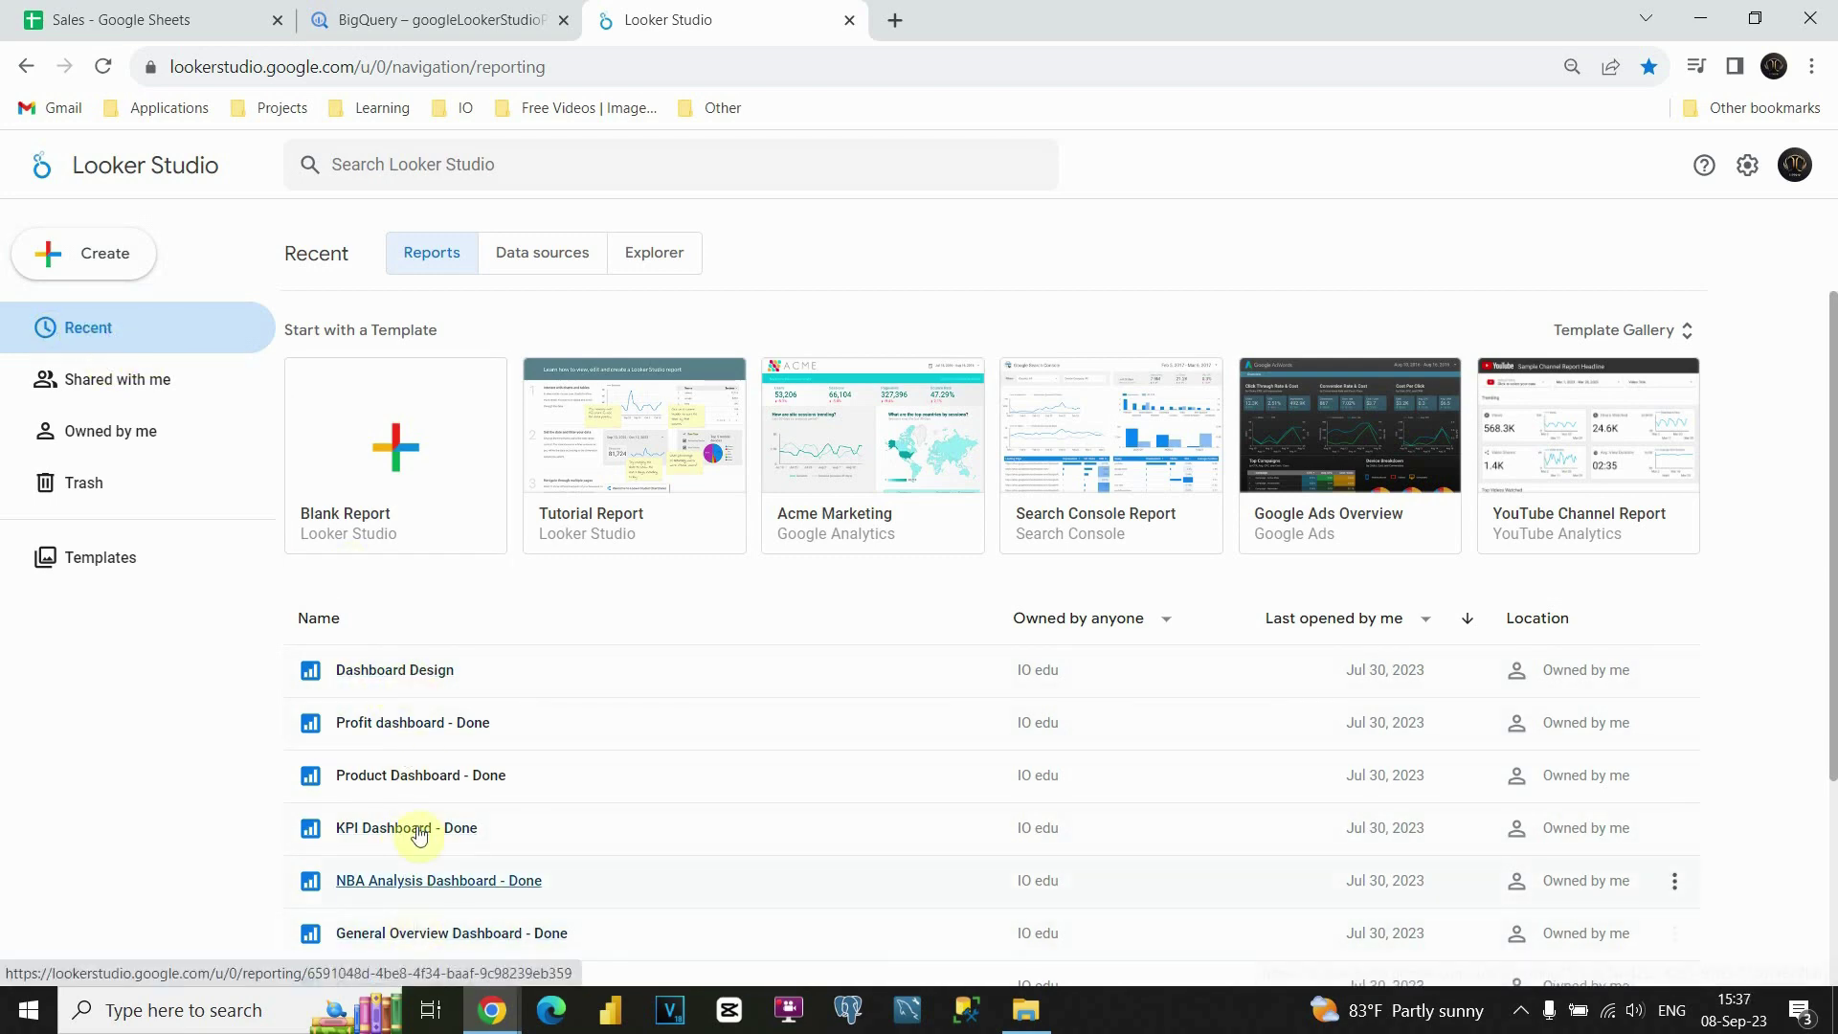
# Step: Browse the Shared with me, Owned by me and Trash report lists in turn
pyautogui.scroll(-3, 451, 706)
pyautogui.scroll(1, 440, 743)
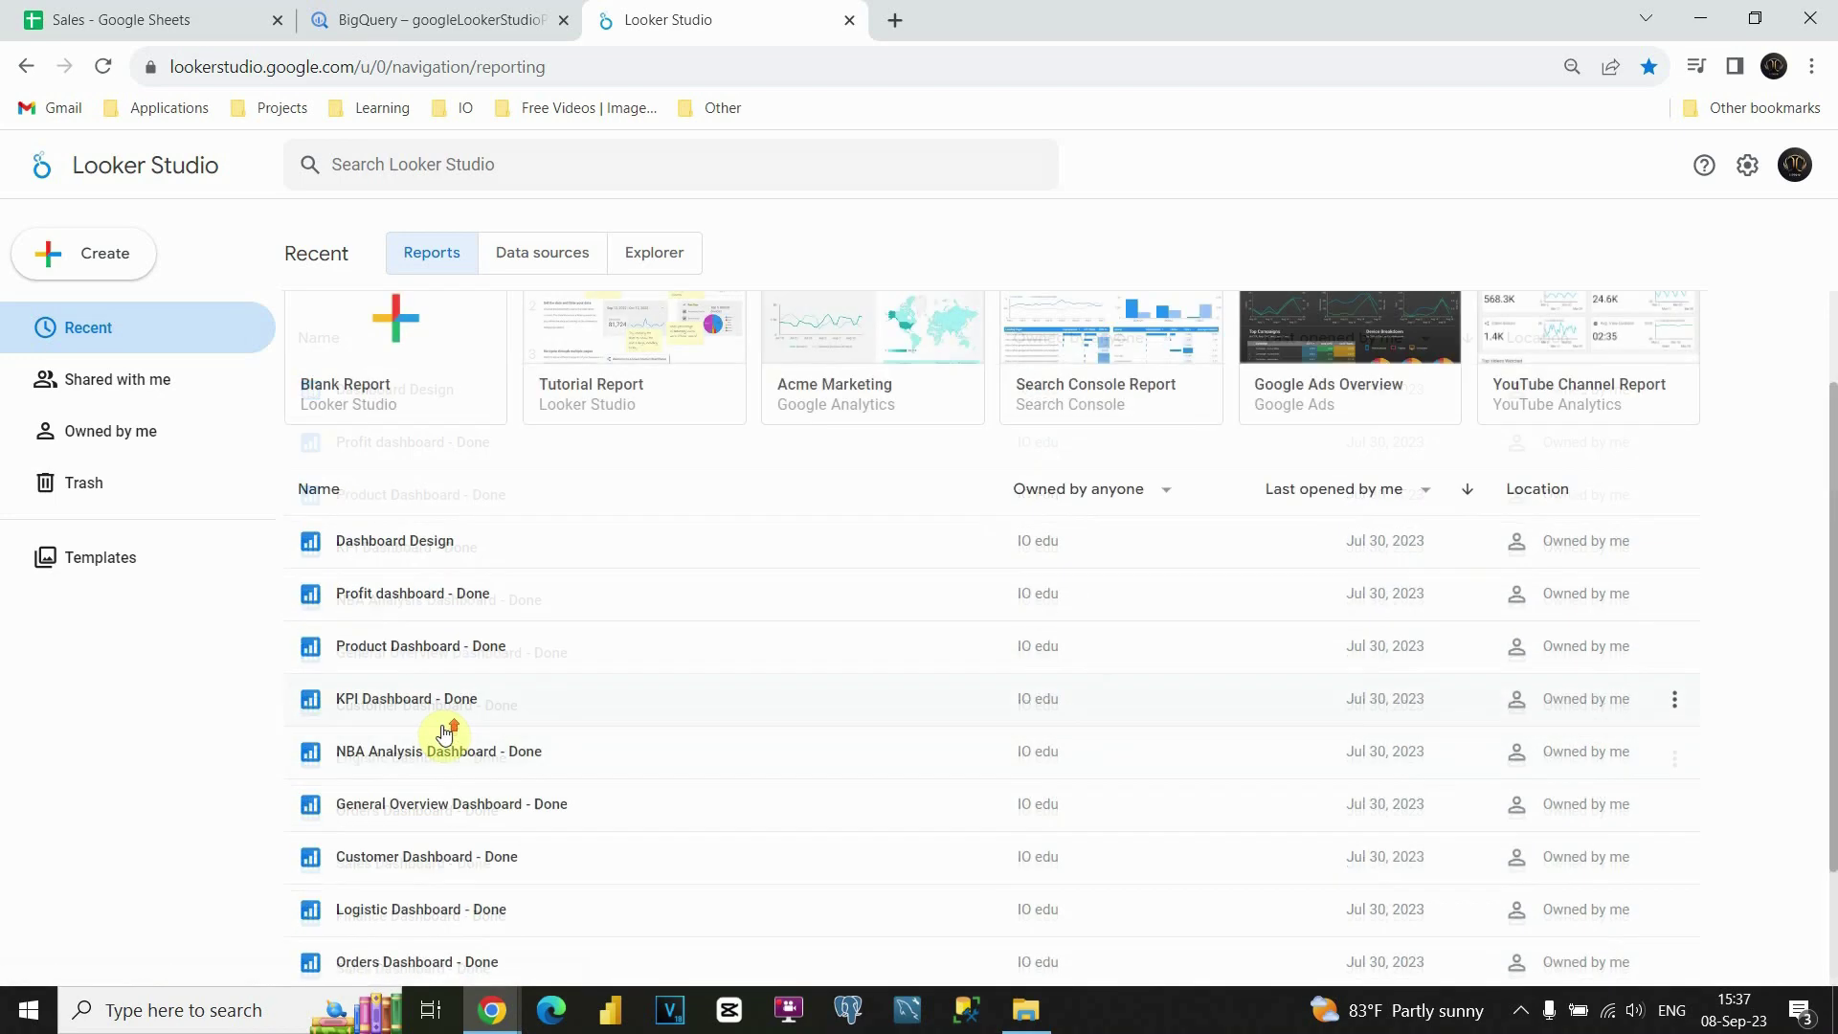
pyautogui.click(105, 381)
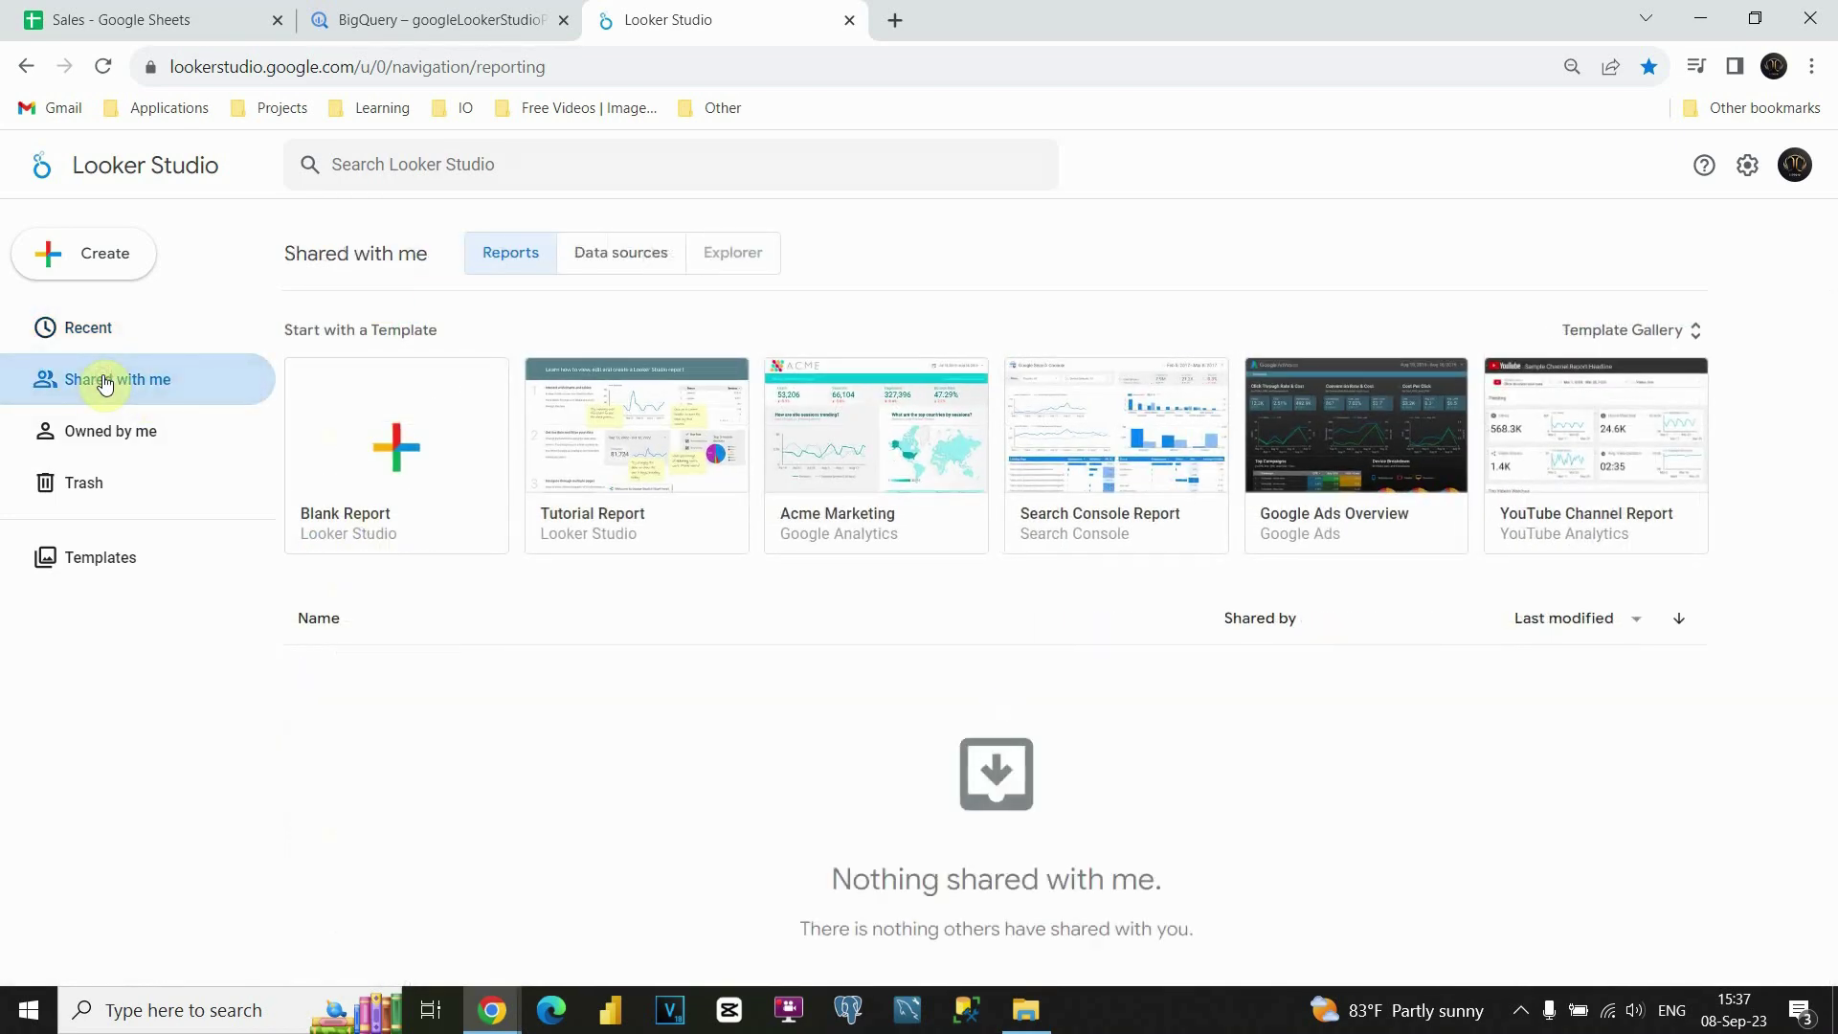
pyautogui.click(115, 431)
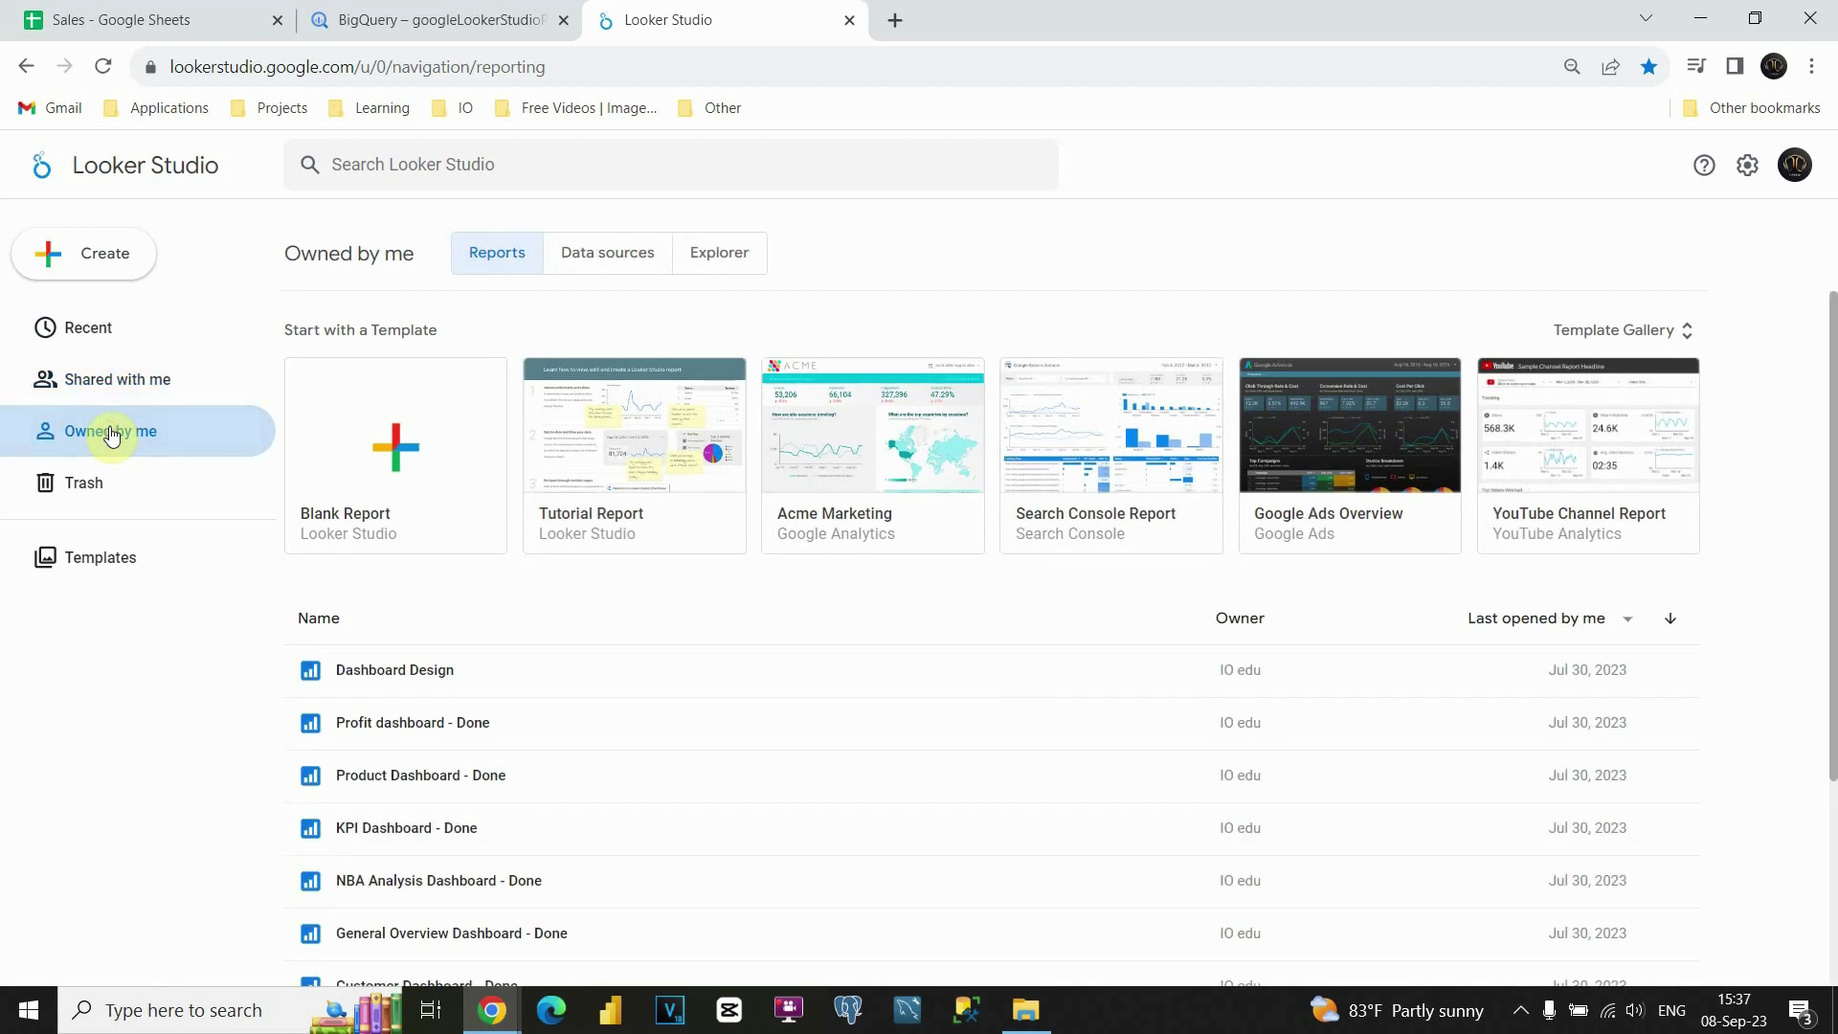
pyautogui.click(86, 483)
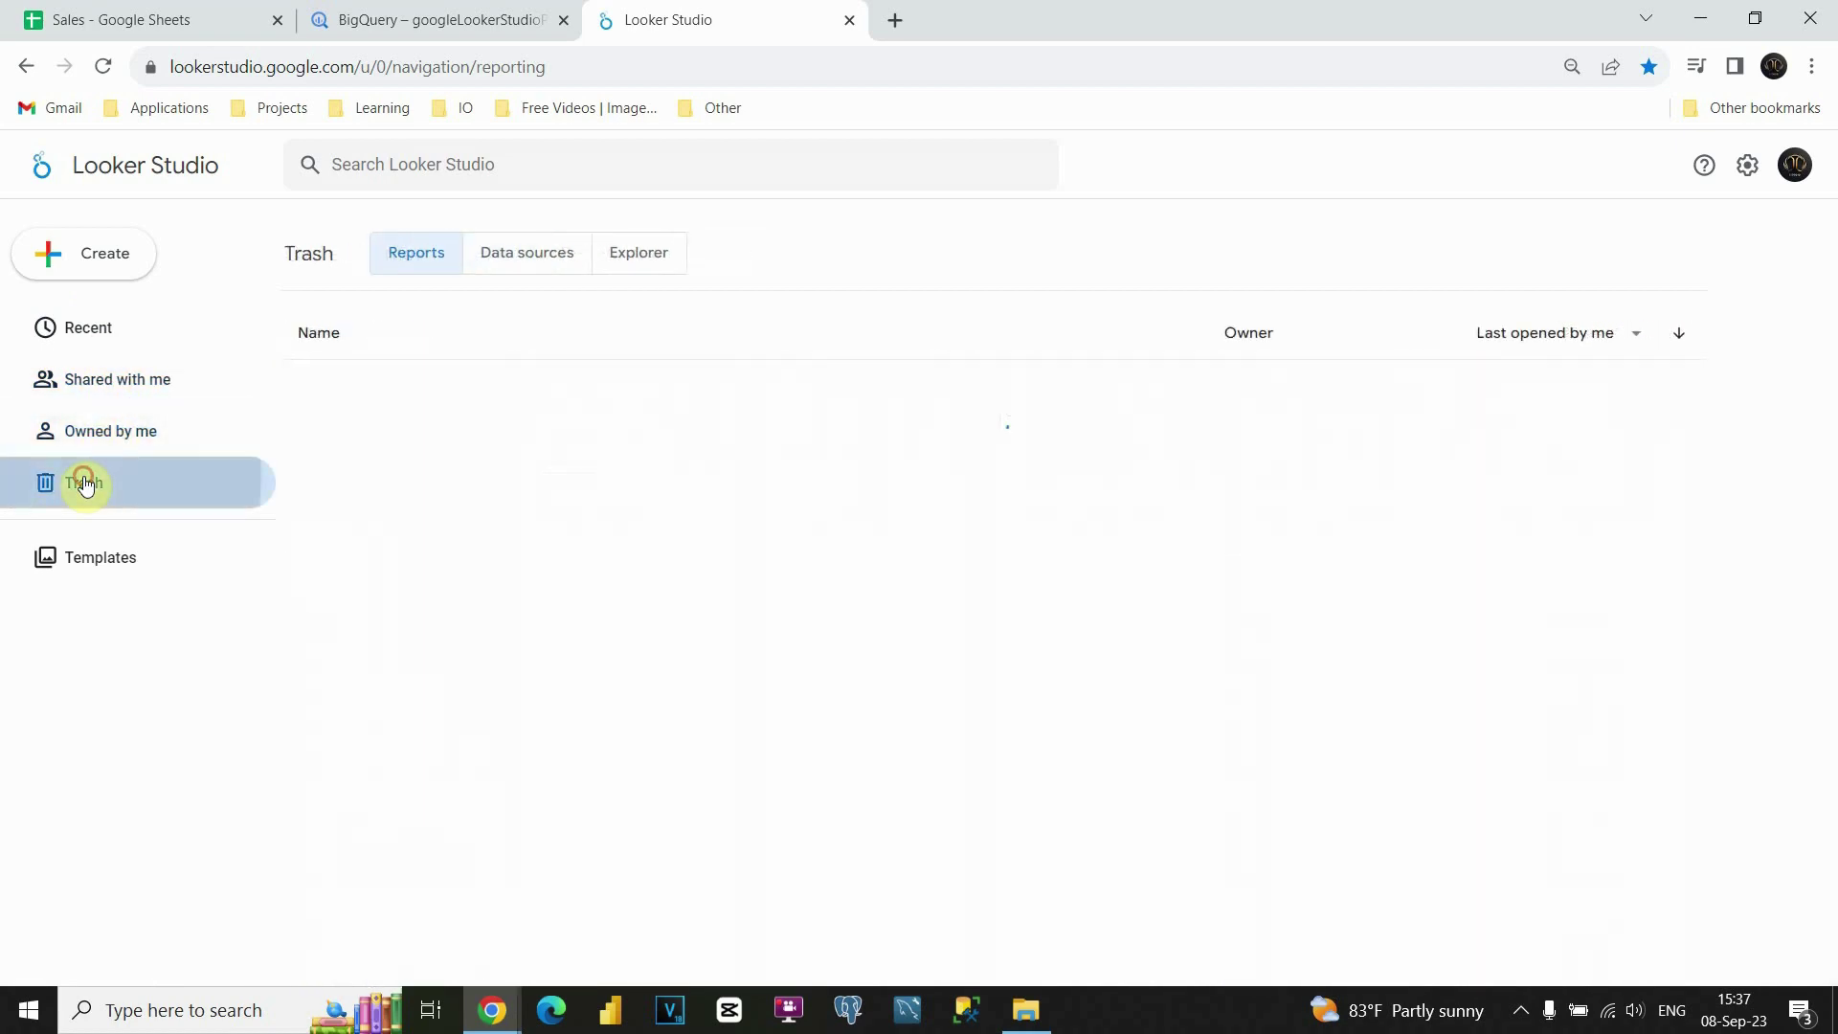
# Step: Look through the Templates gallery, the Recent data sources and Explorer lists, then the Reports list
pyautogui.click(111, 564)
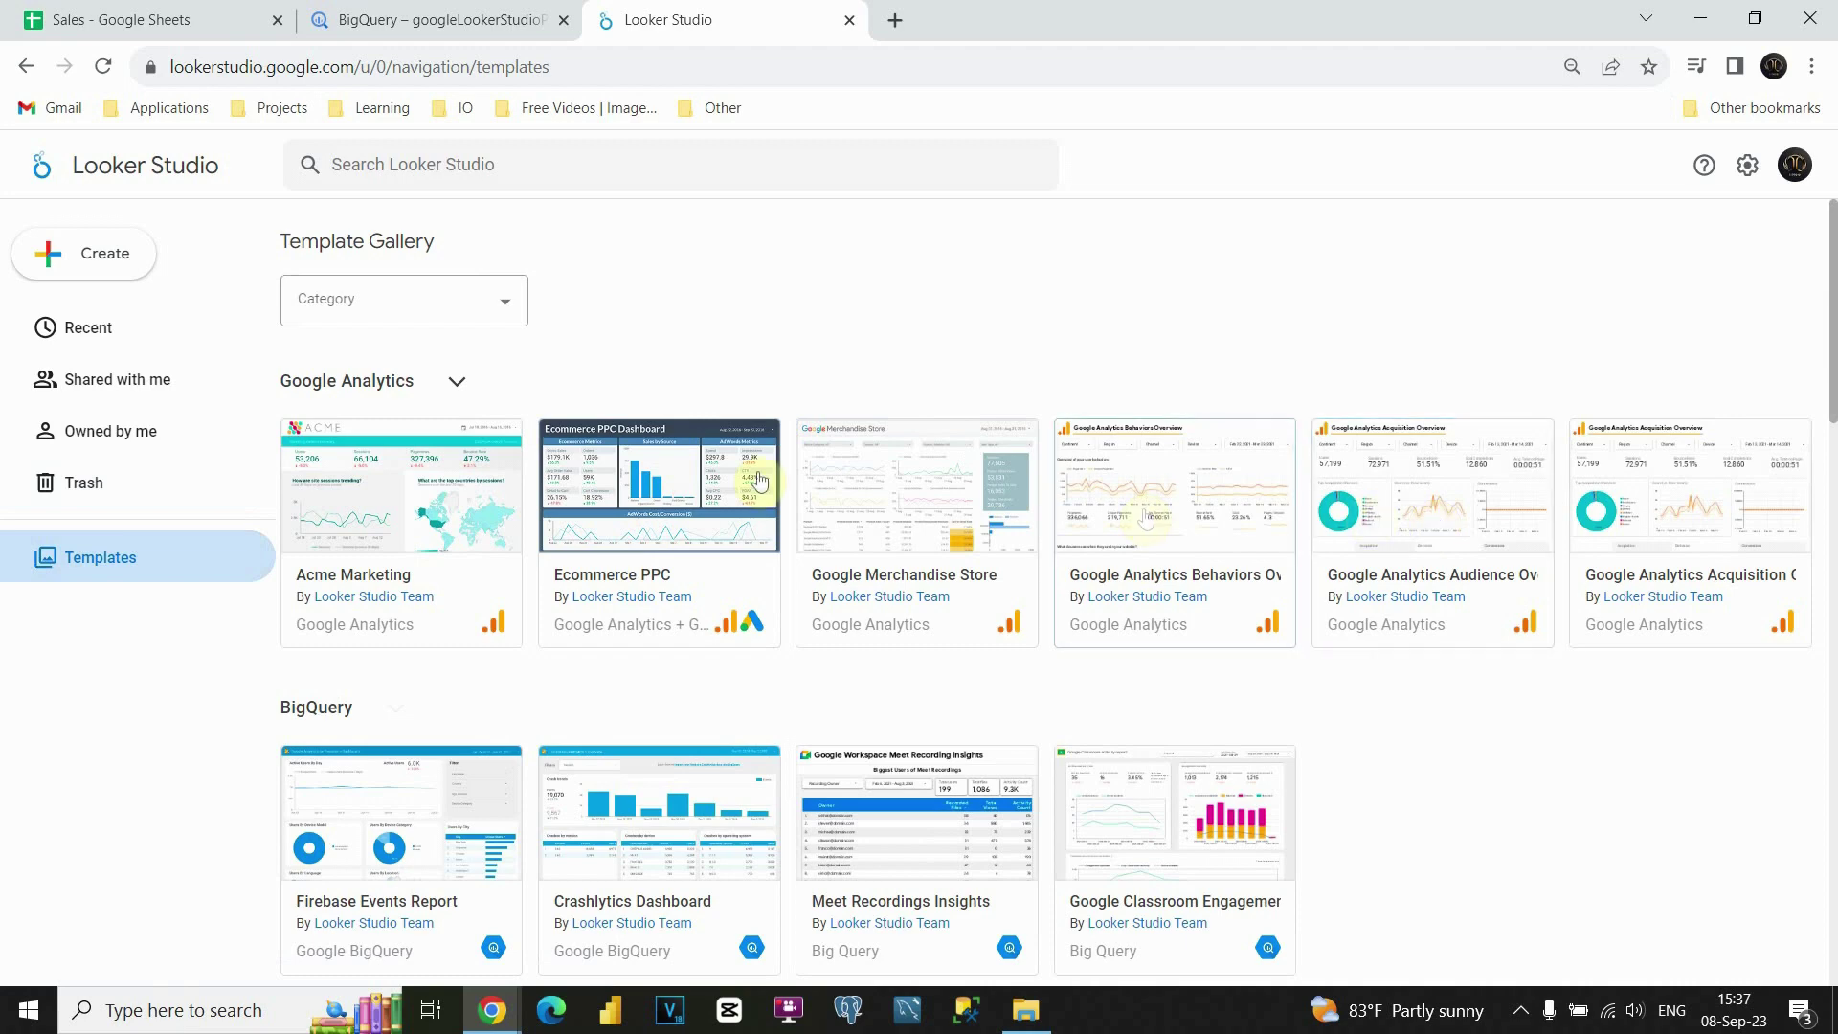
pyautogui.click(133, 330)
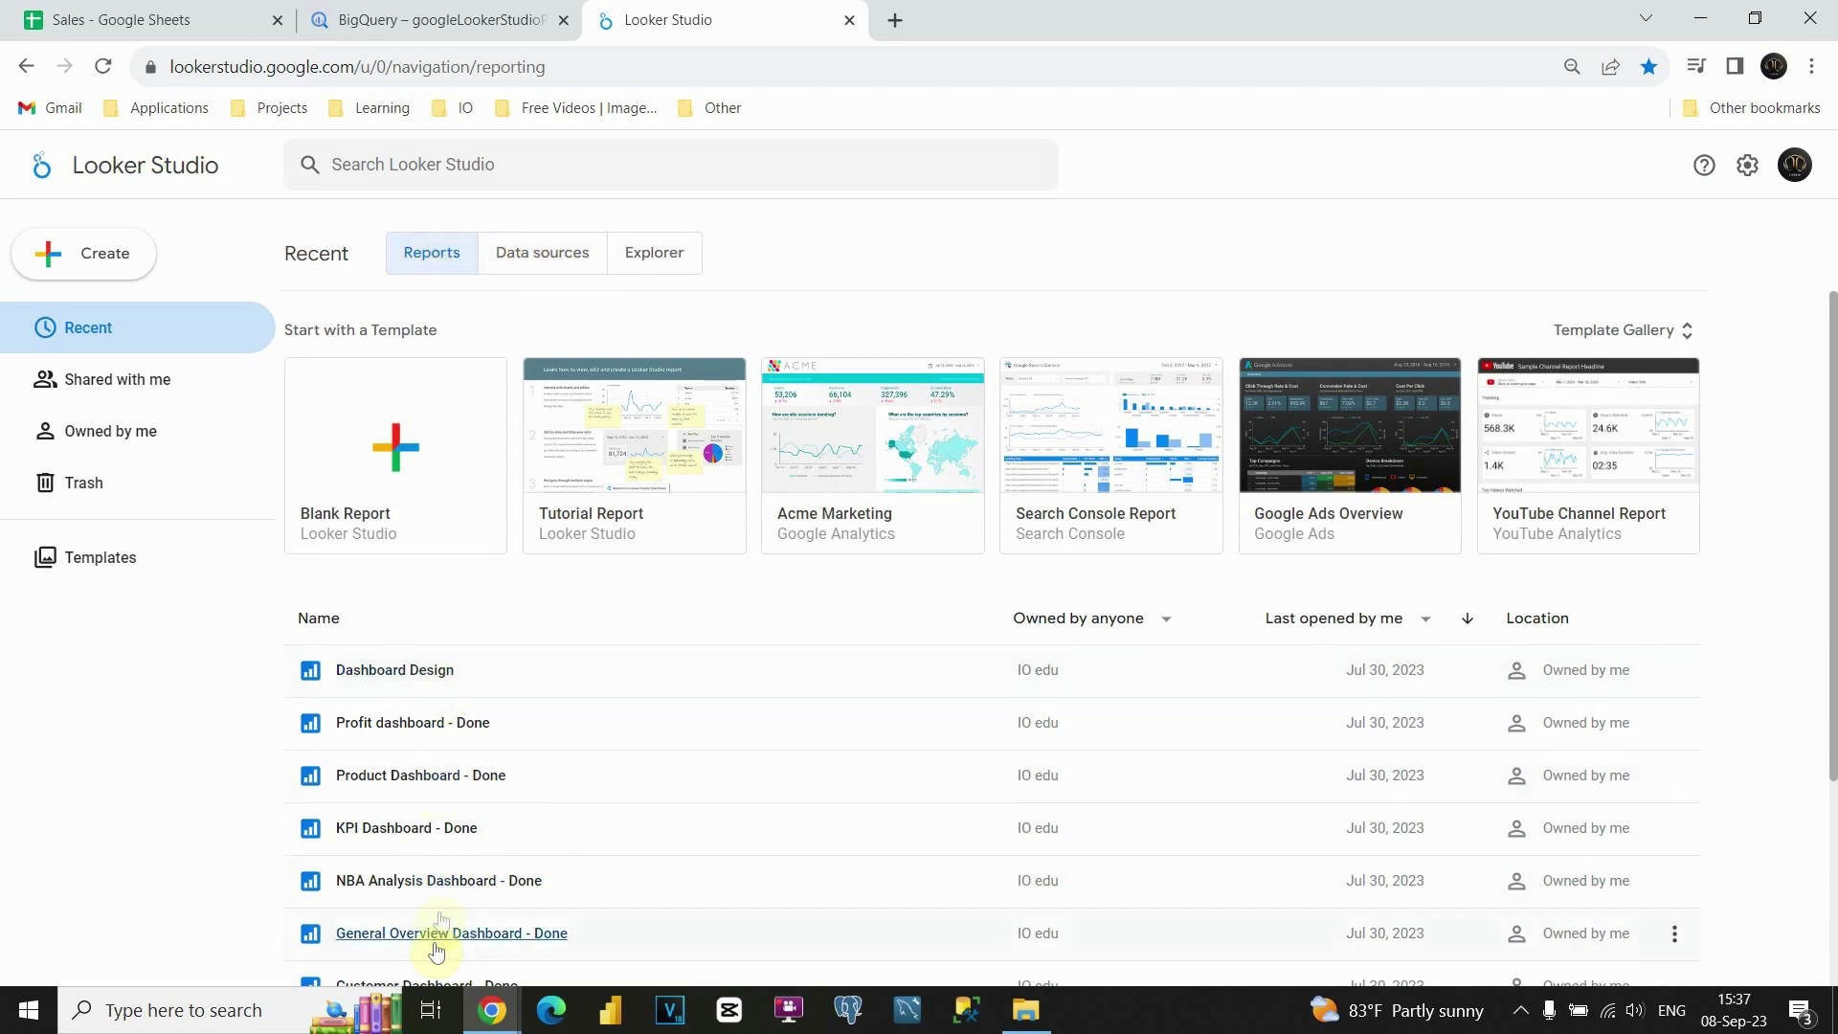
pyautogui.click(569, 260)
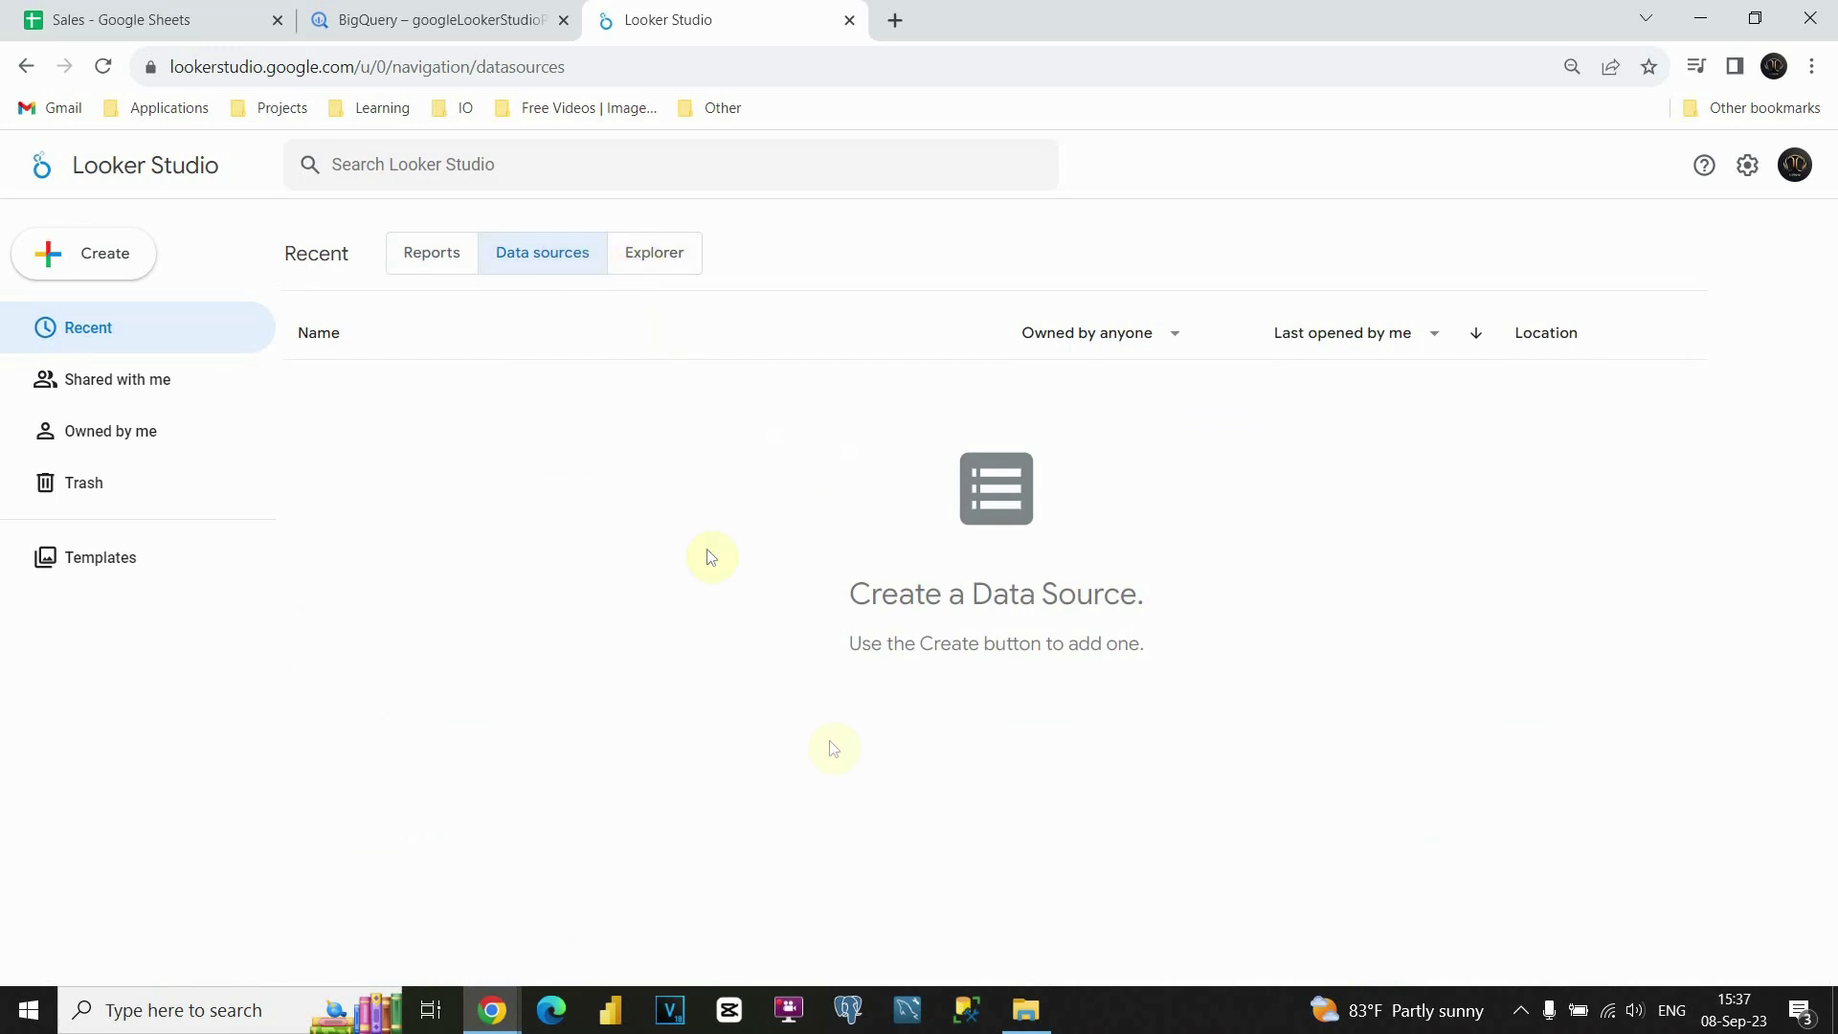
pyautogui.click(651, 260)
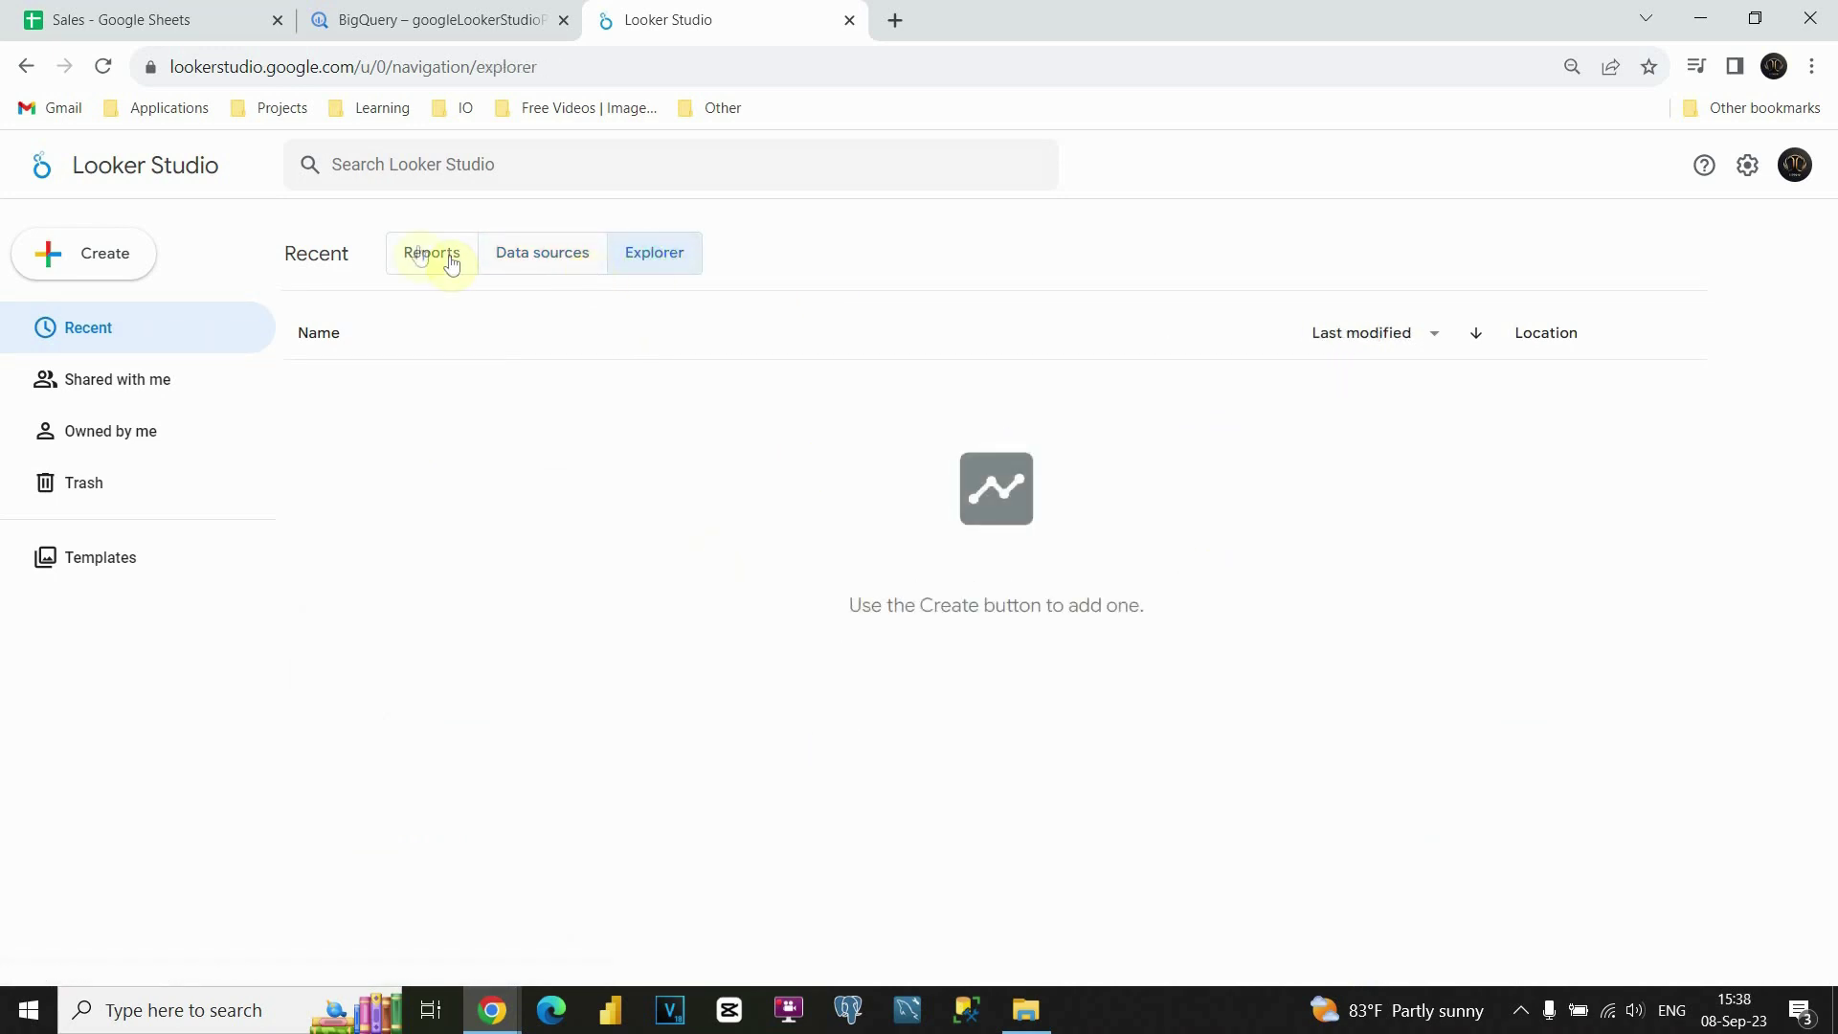
pyautogui.click(422, 259)
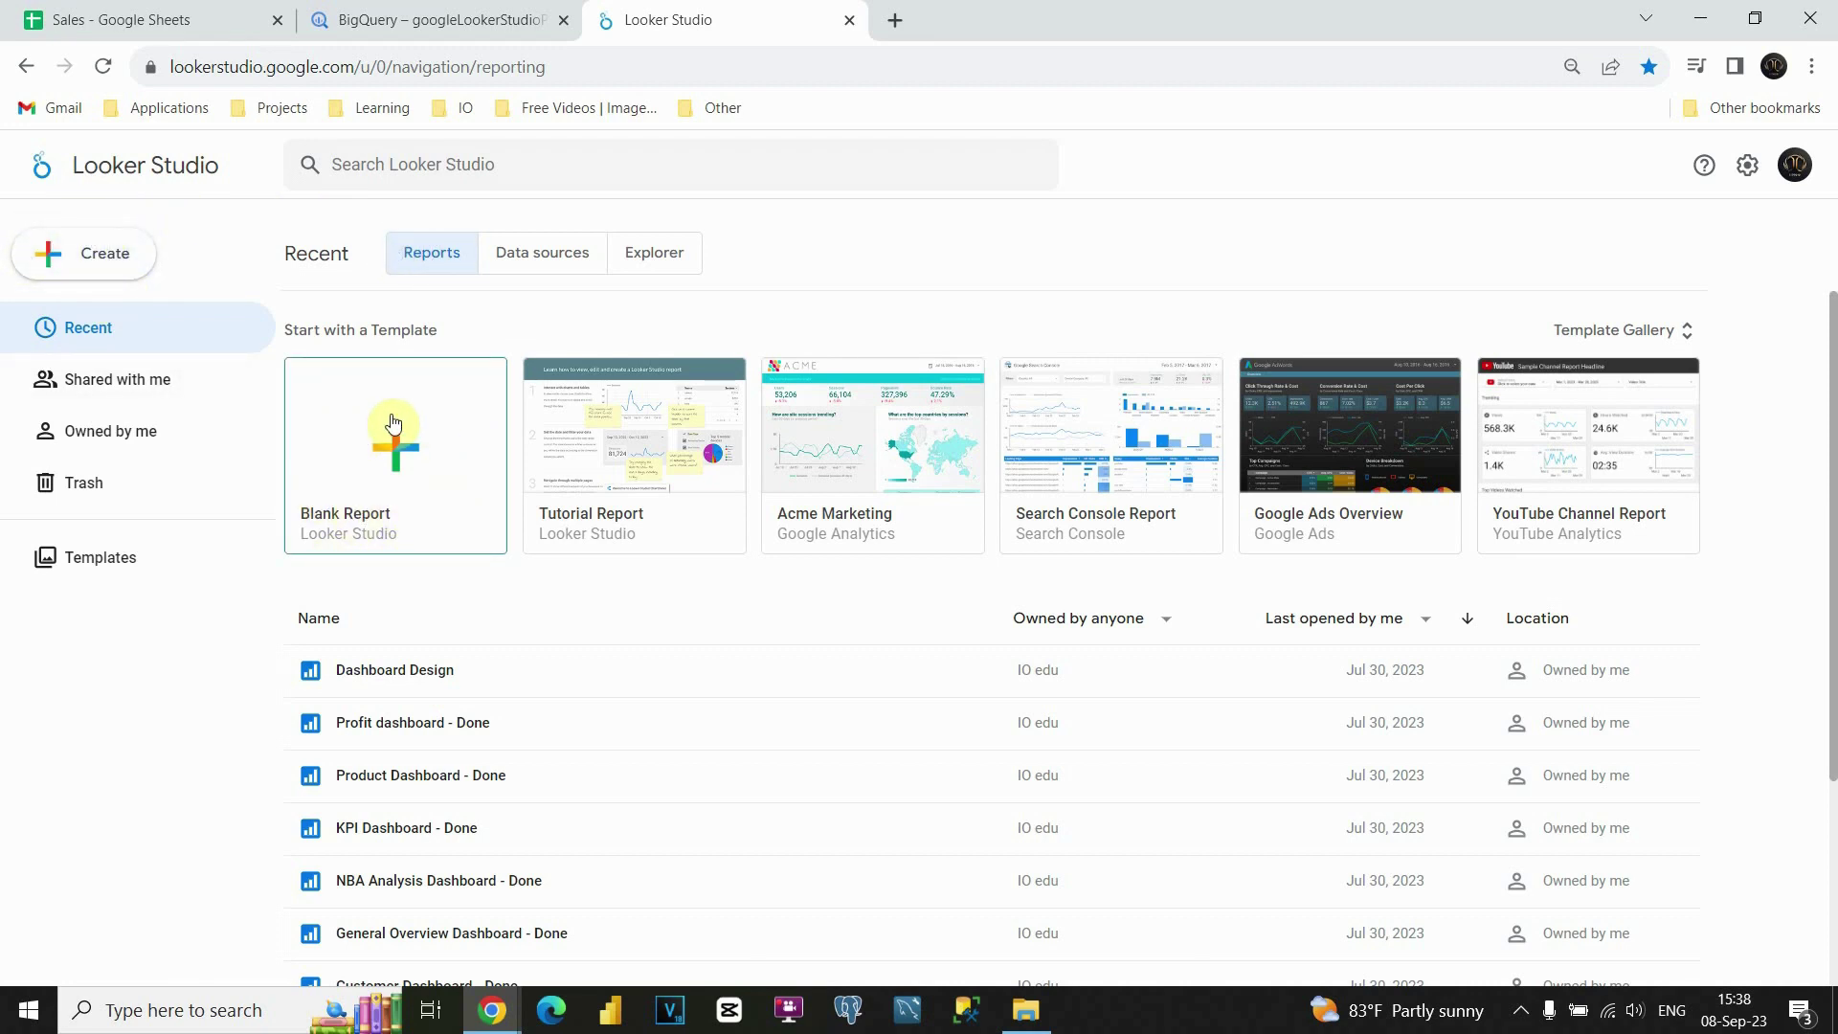
pyautogui.click(119, 256)
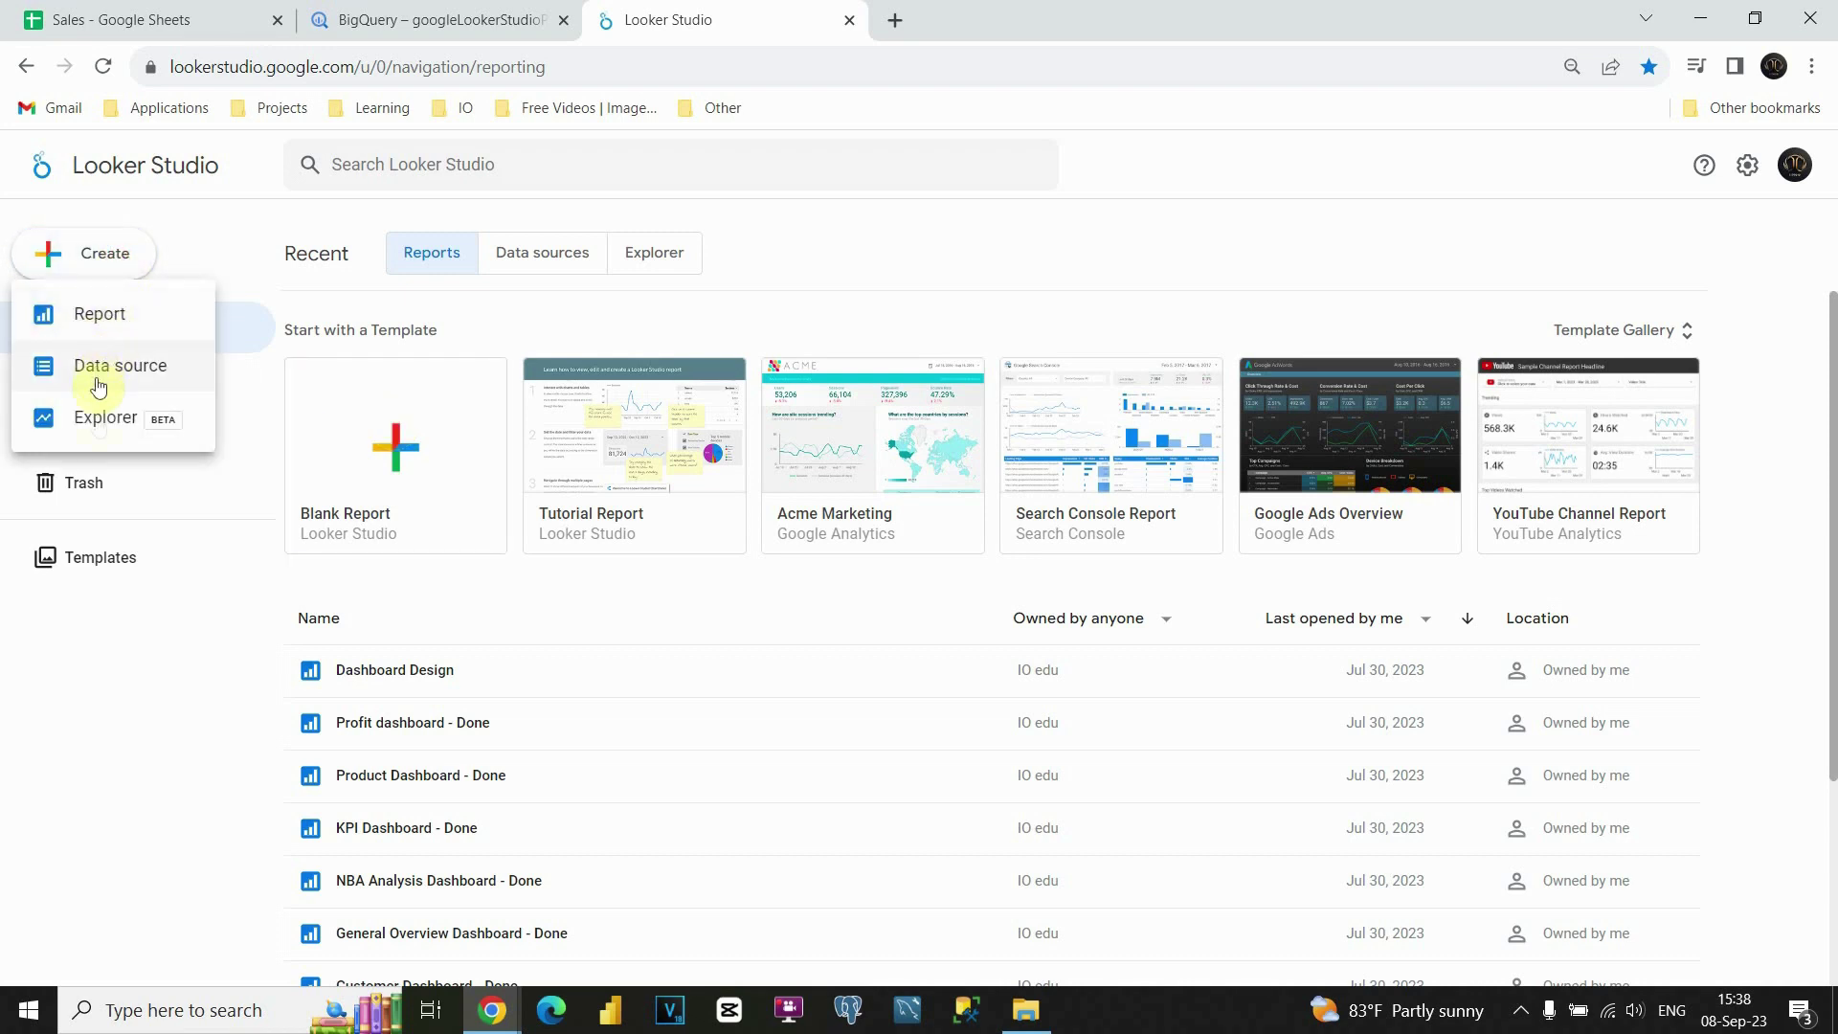
# Step: Start a blank Untitled Report and scroll through the Add data to report connector list
pyautogui.click(108, 320)
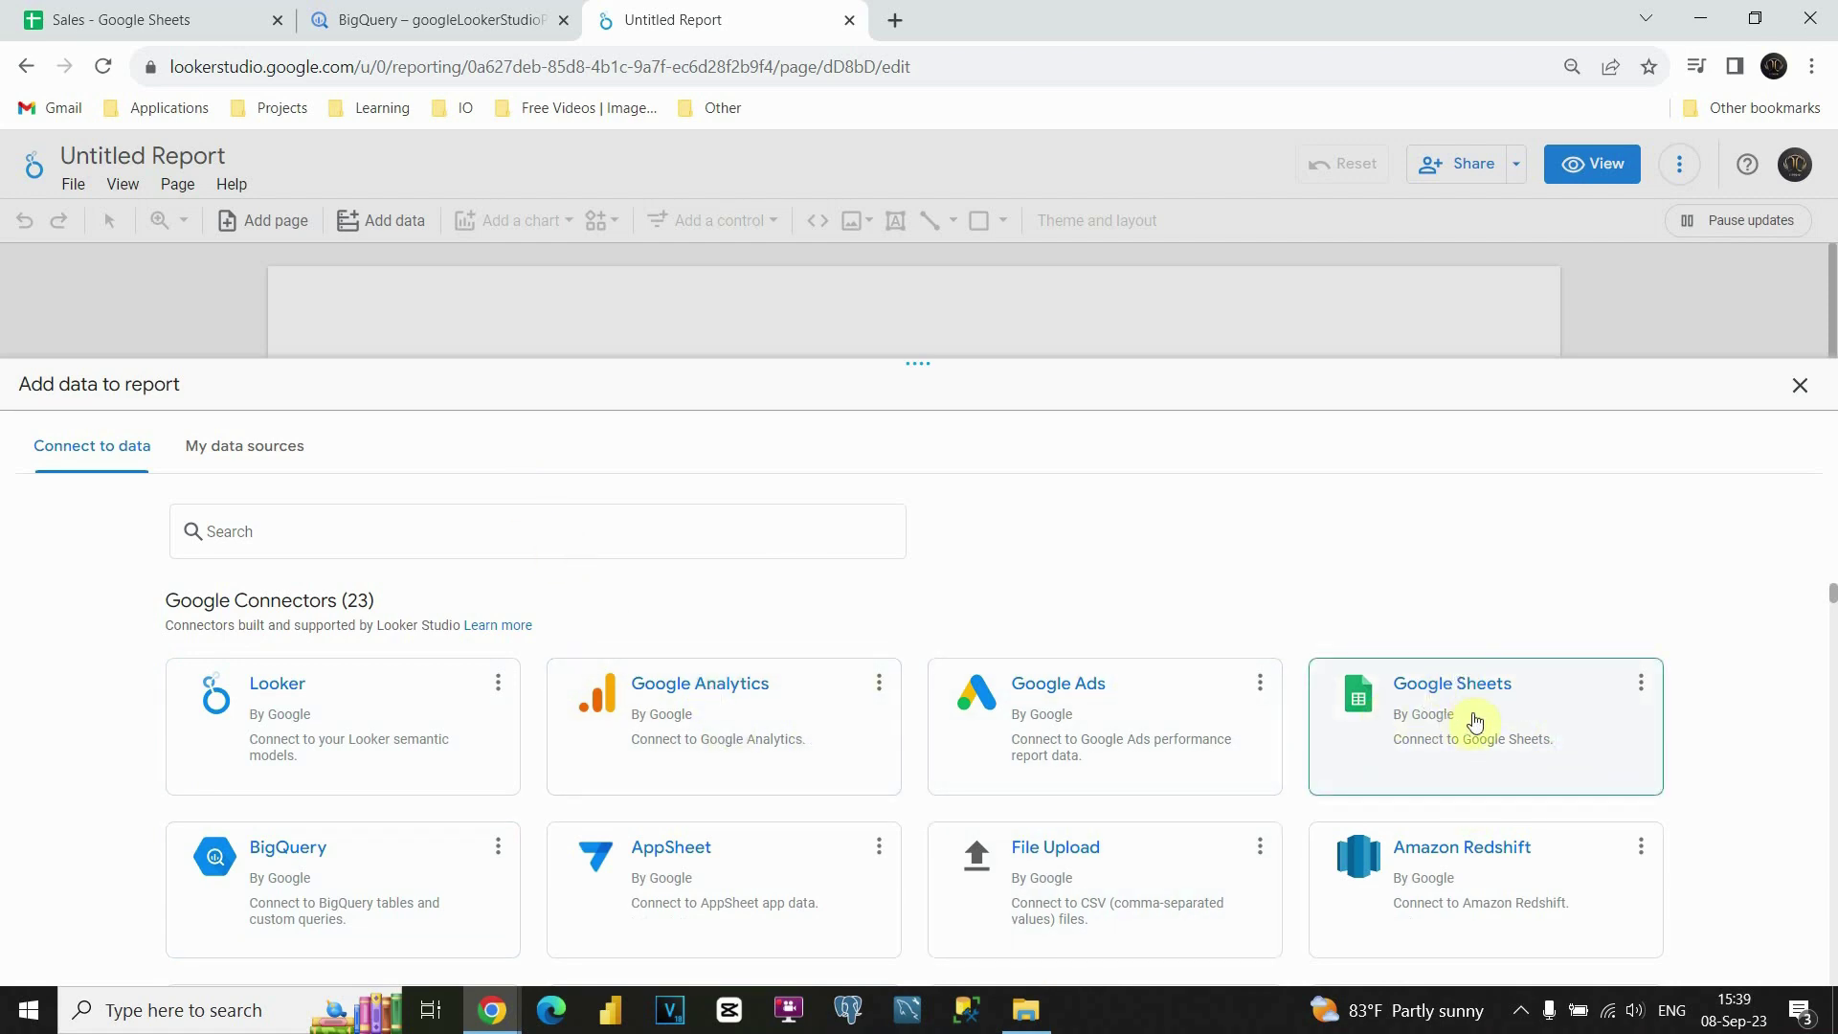
pyautogui.scroll(-2, 1468, 718)
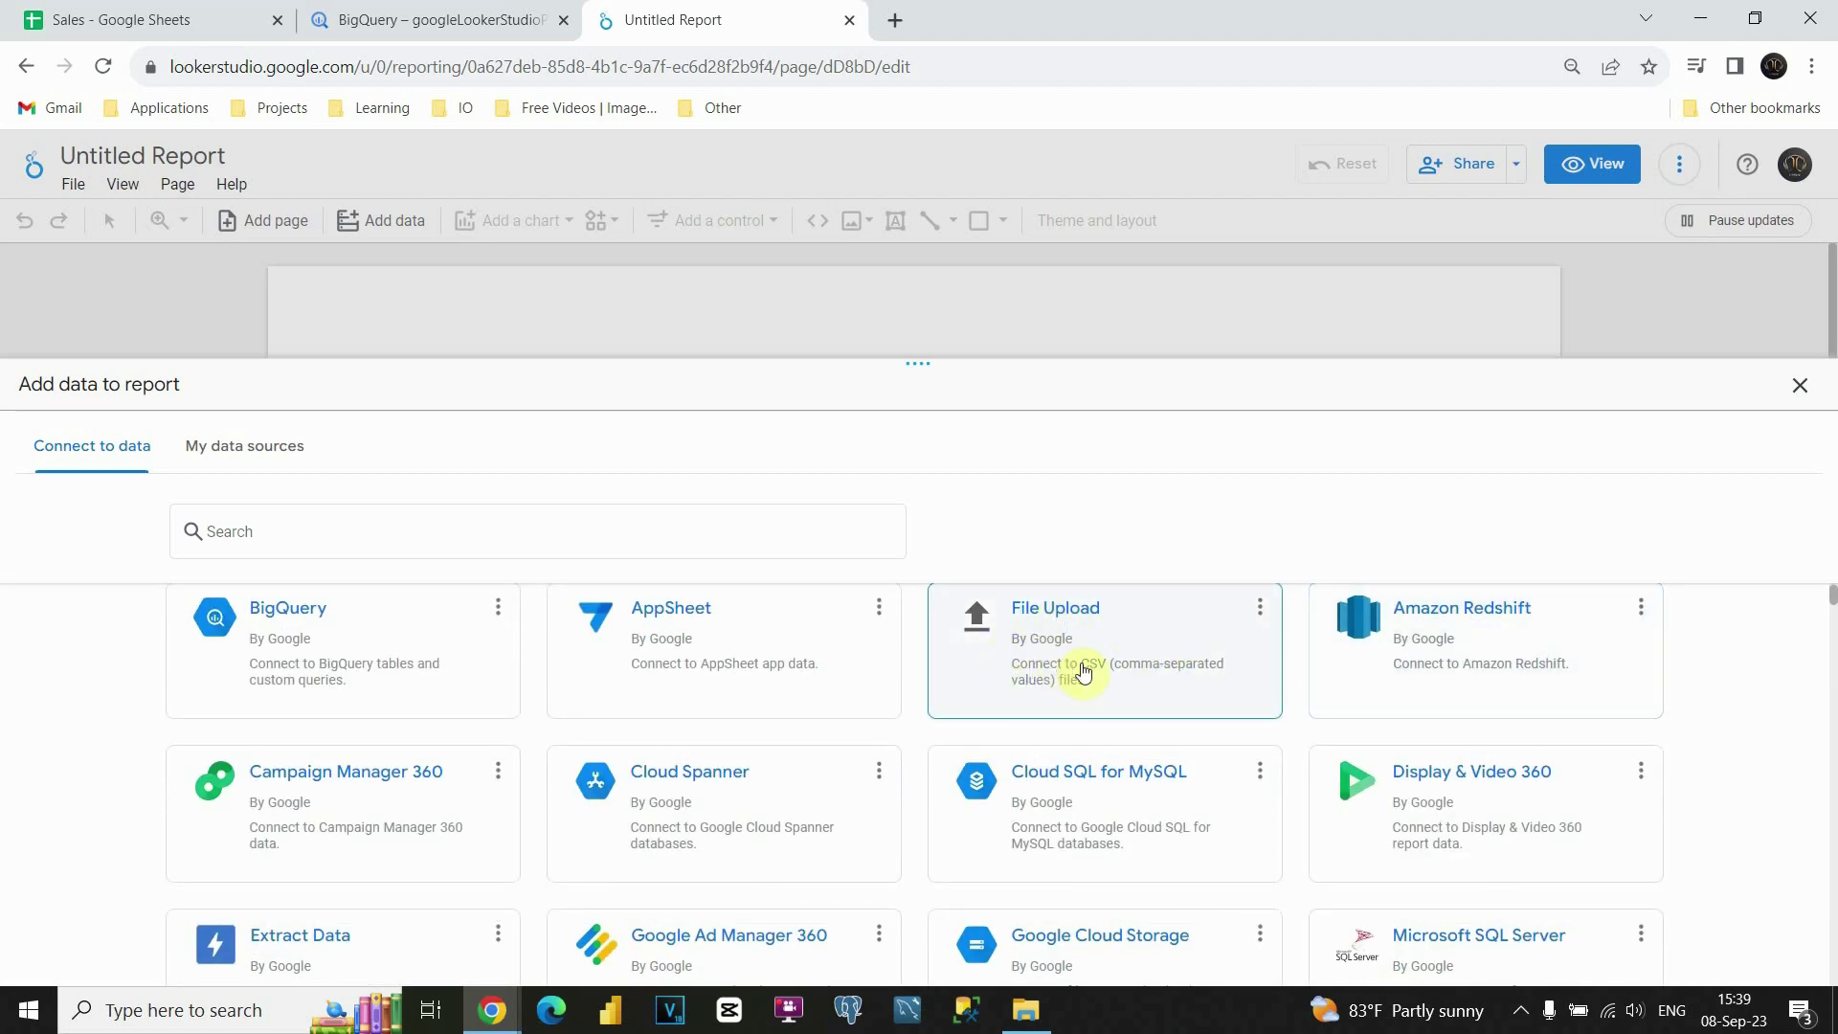
pyautogui.click(383, 675)
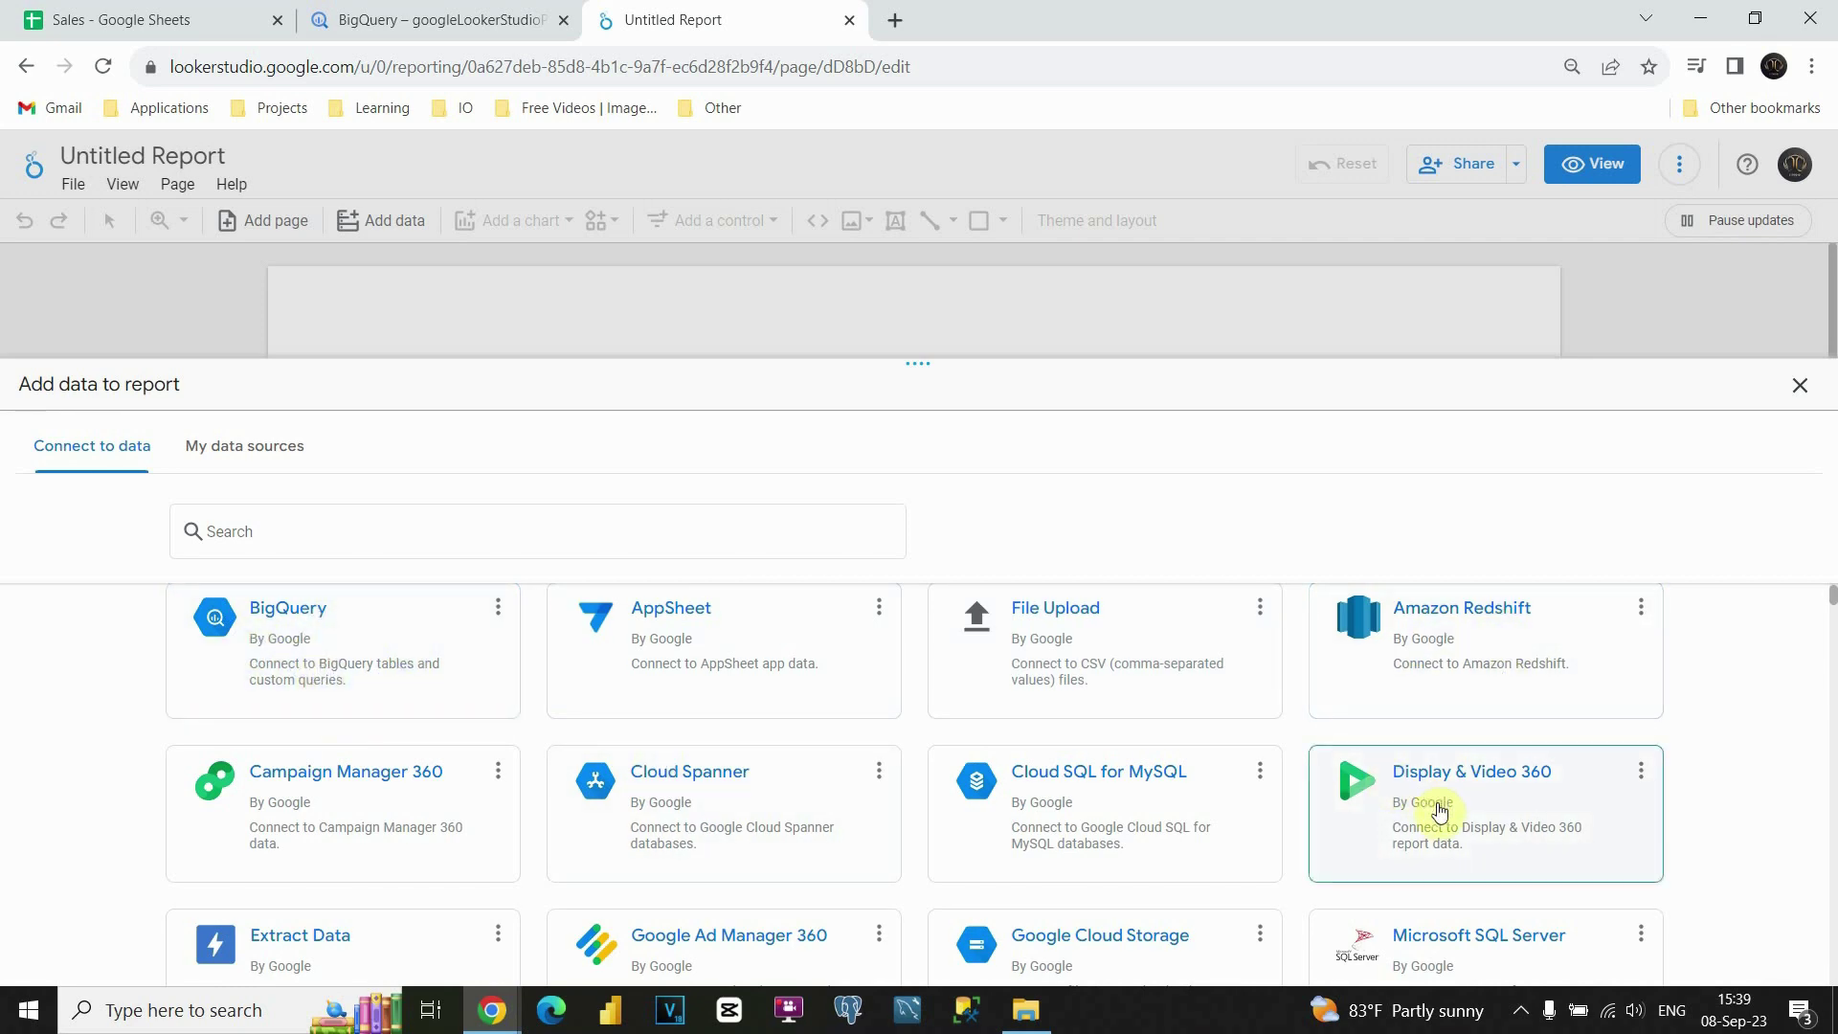
pyautogui.scroll(3, 1441, 811)
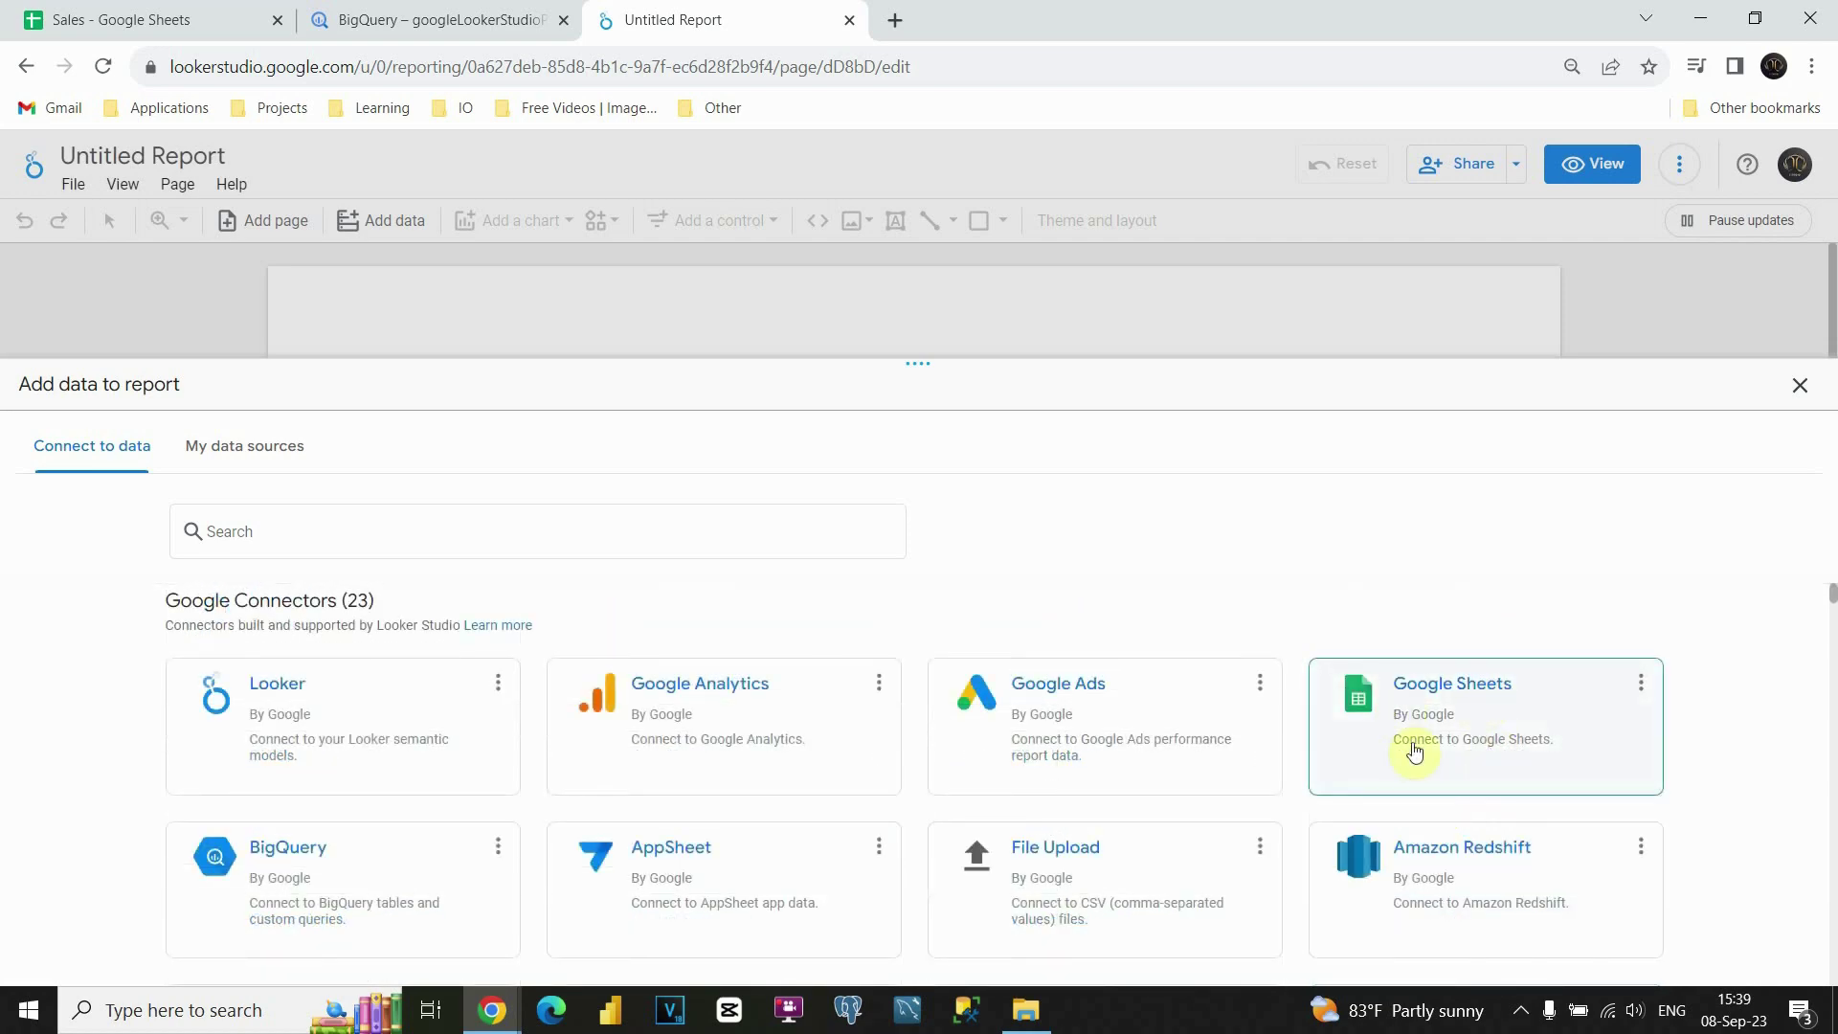
# Step: Choose the Google Sheets connector and select the Sales spreadsheet, checking the sheet in its tab
pyautogui.click(1427, 690)
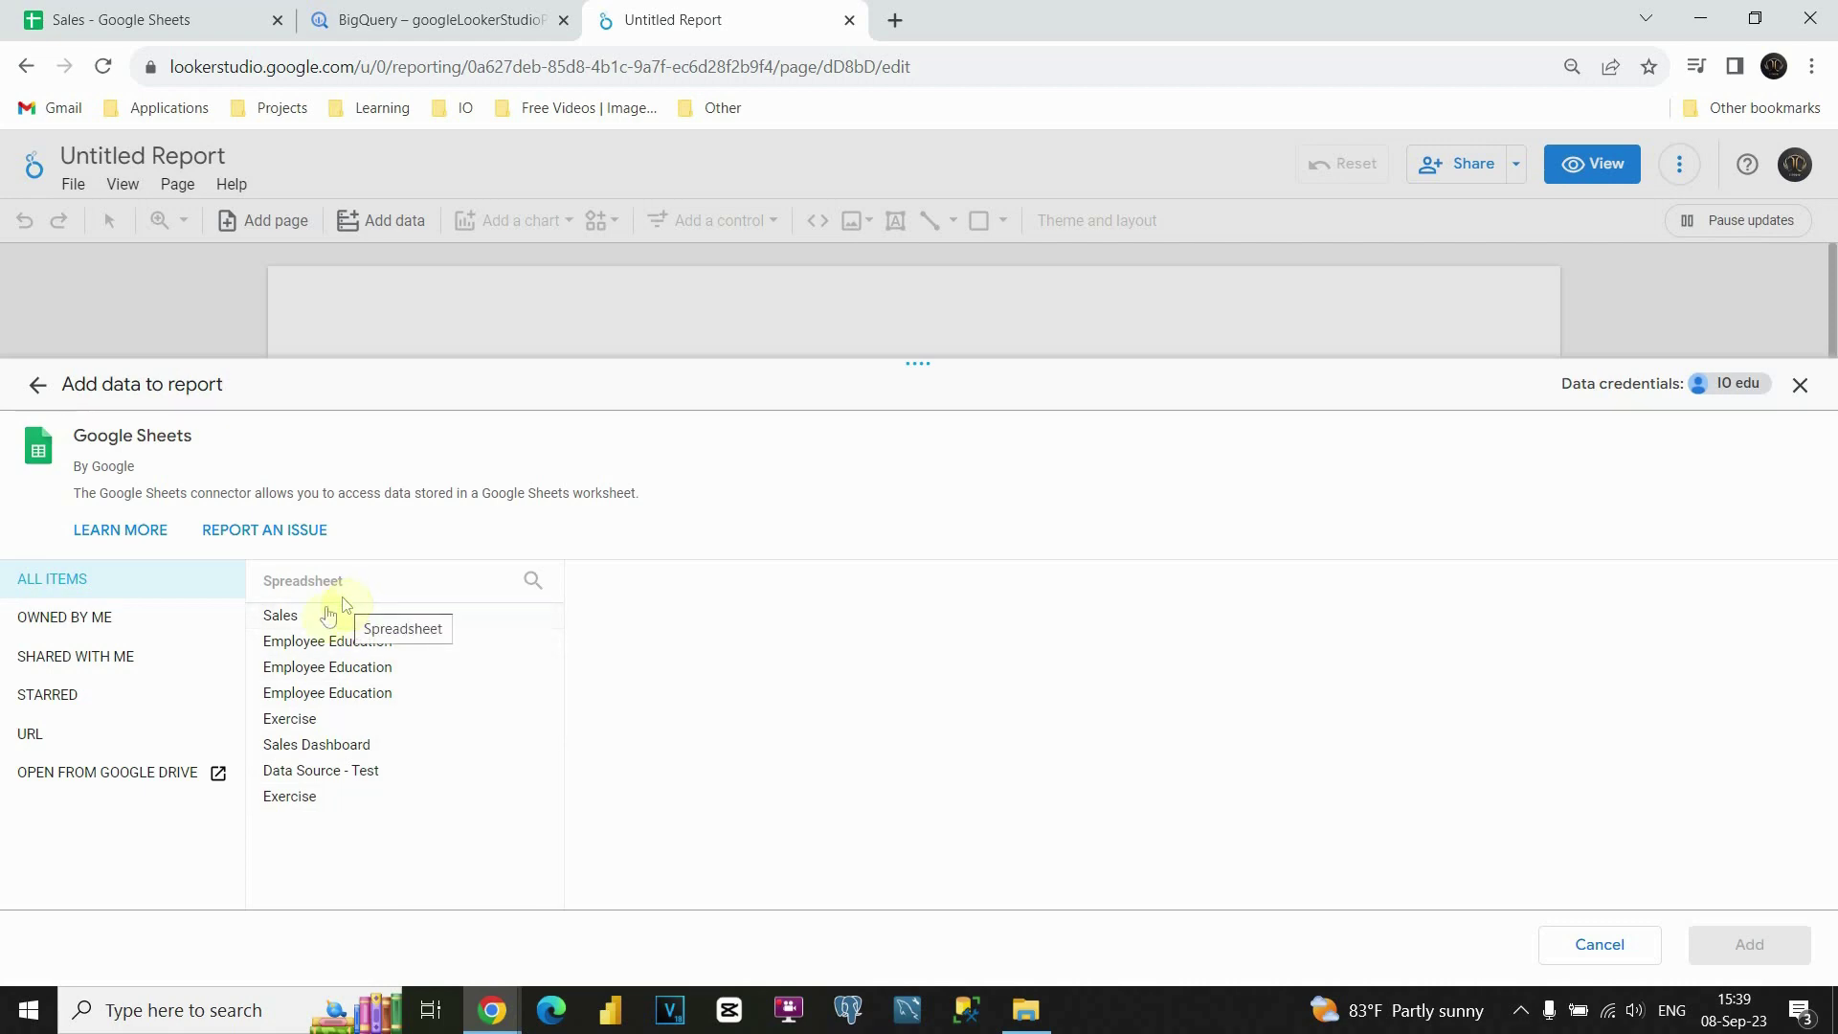
pyautogui.click(206, 20)
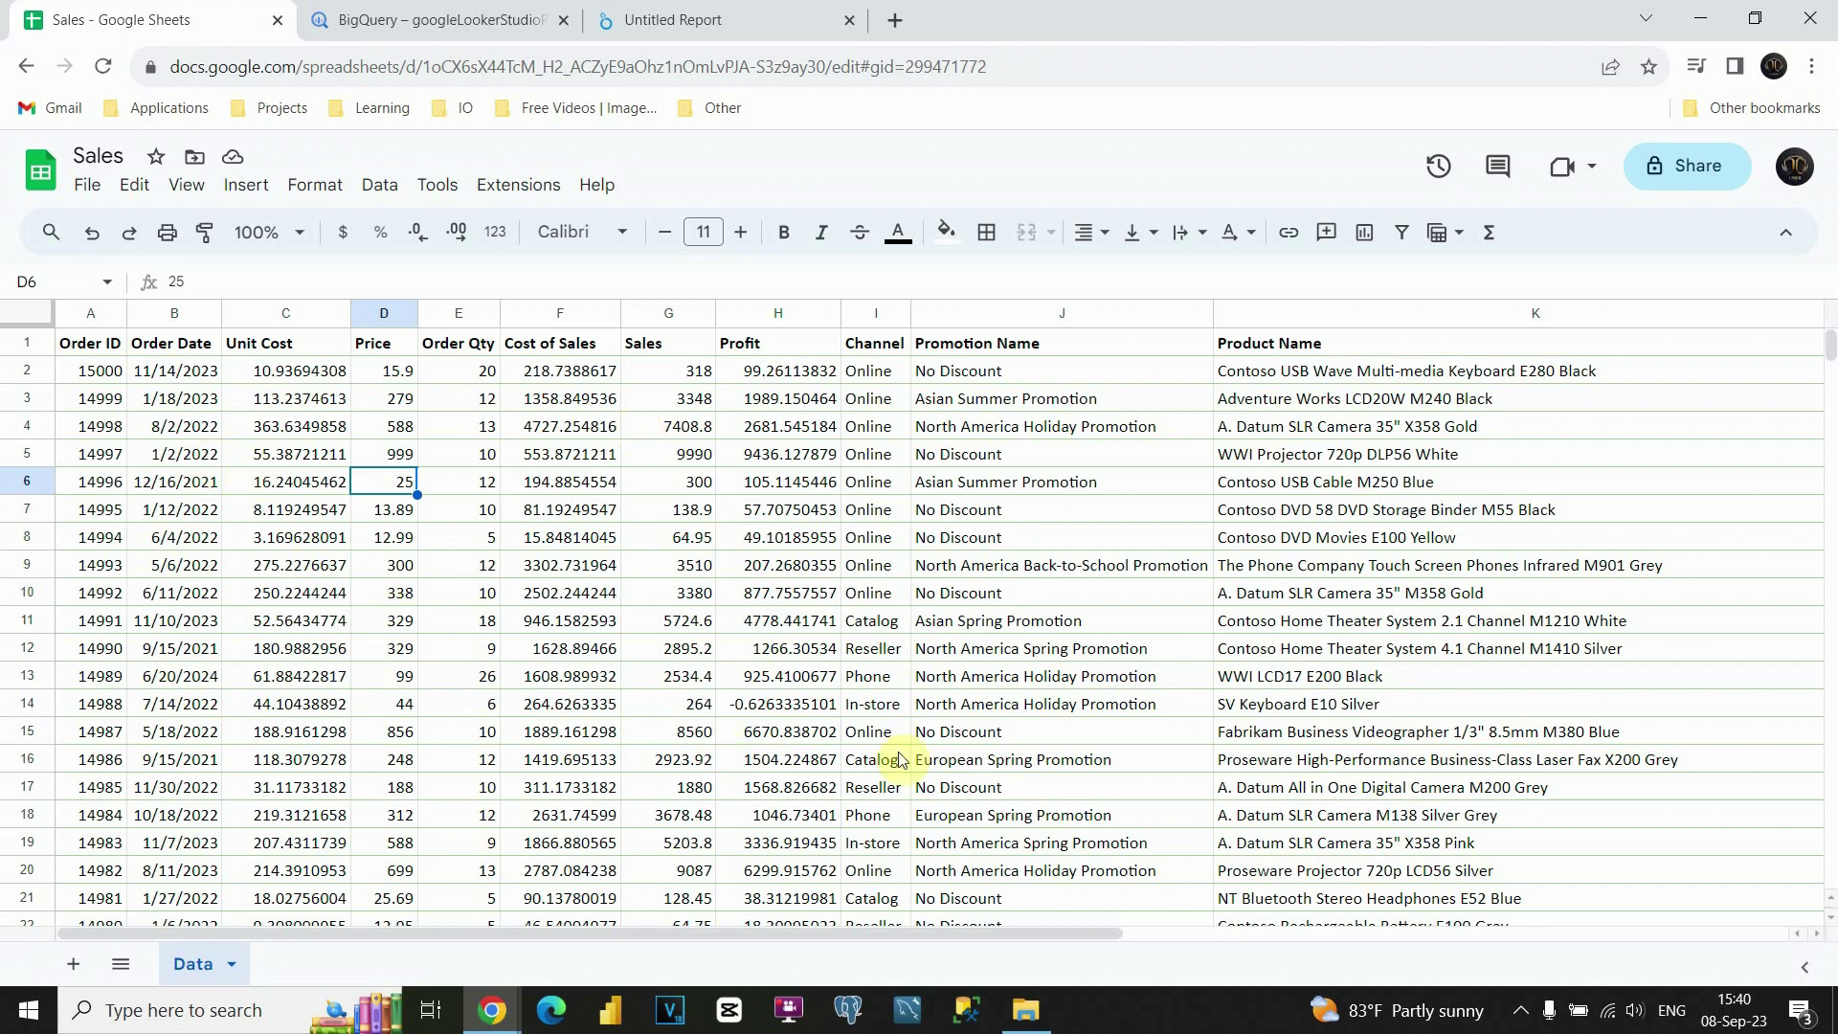
pyautogui.click(675, 20)
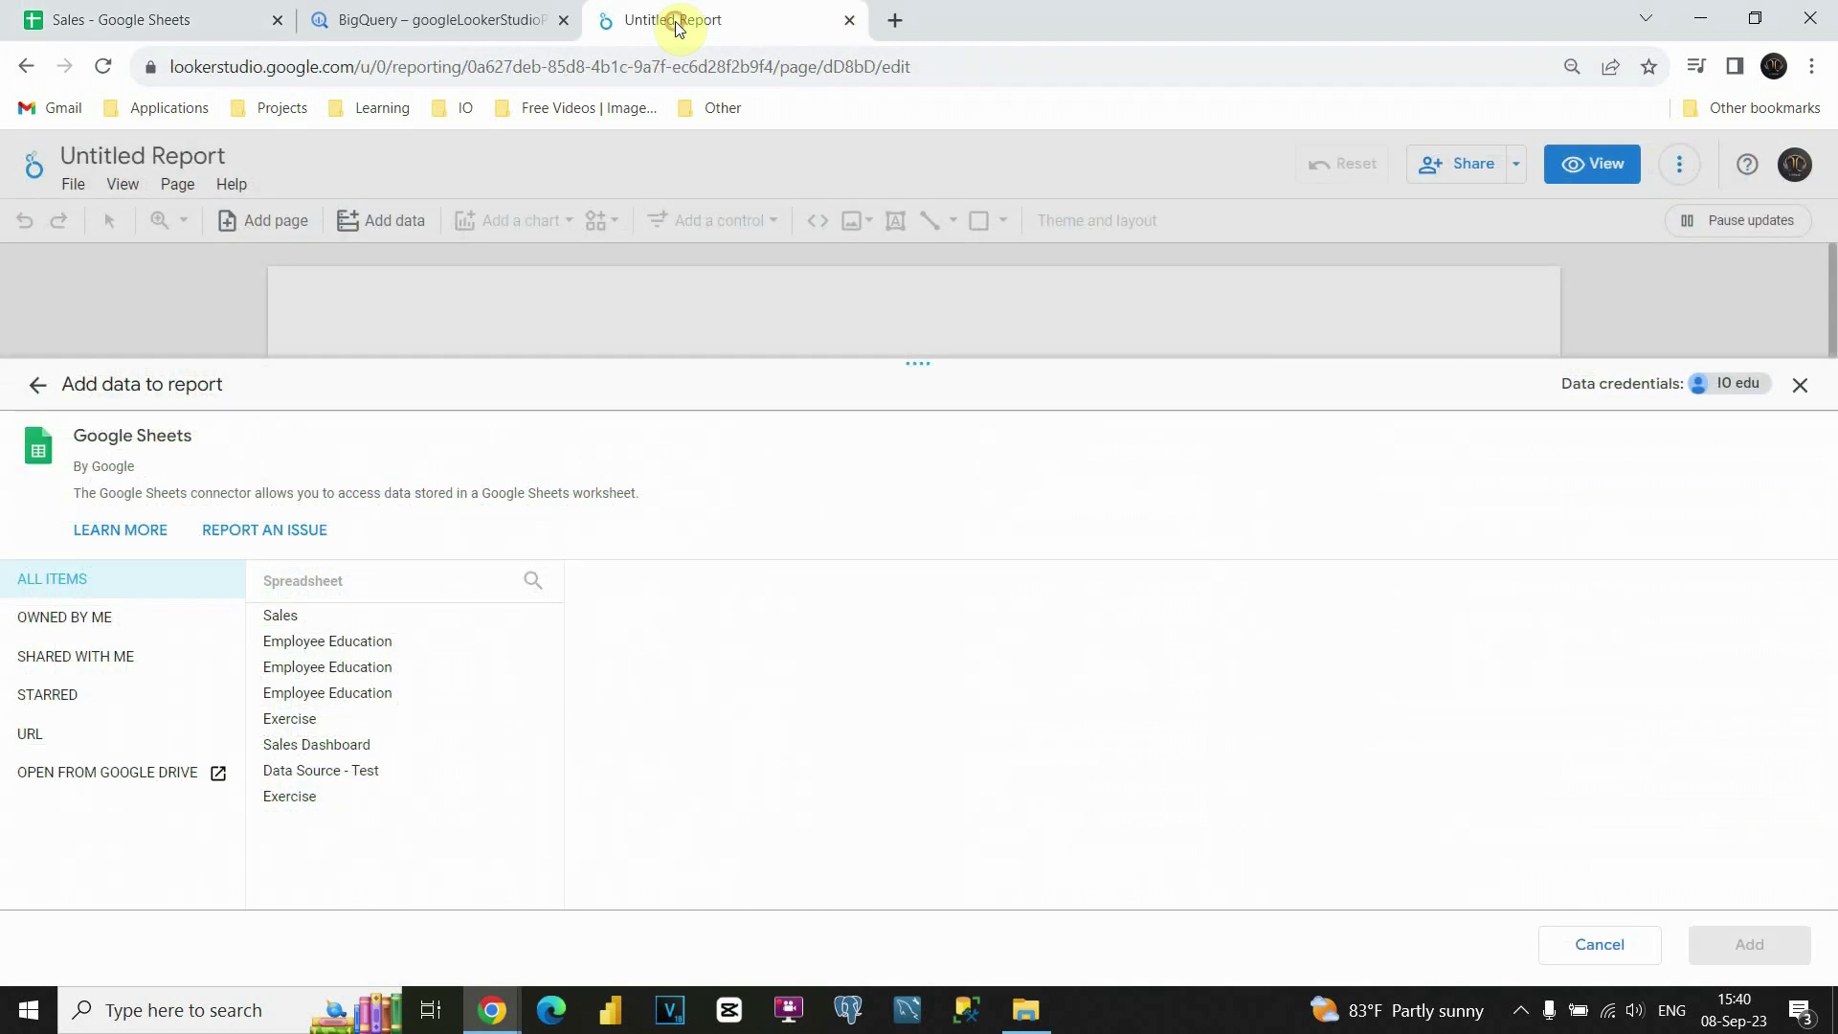
pyautogui.click(299, 626)
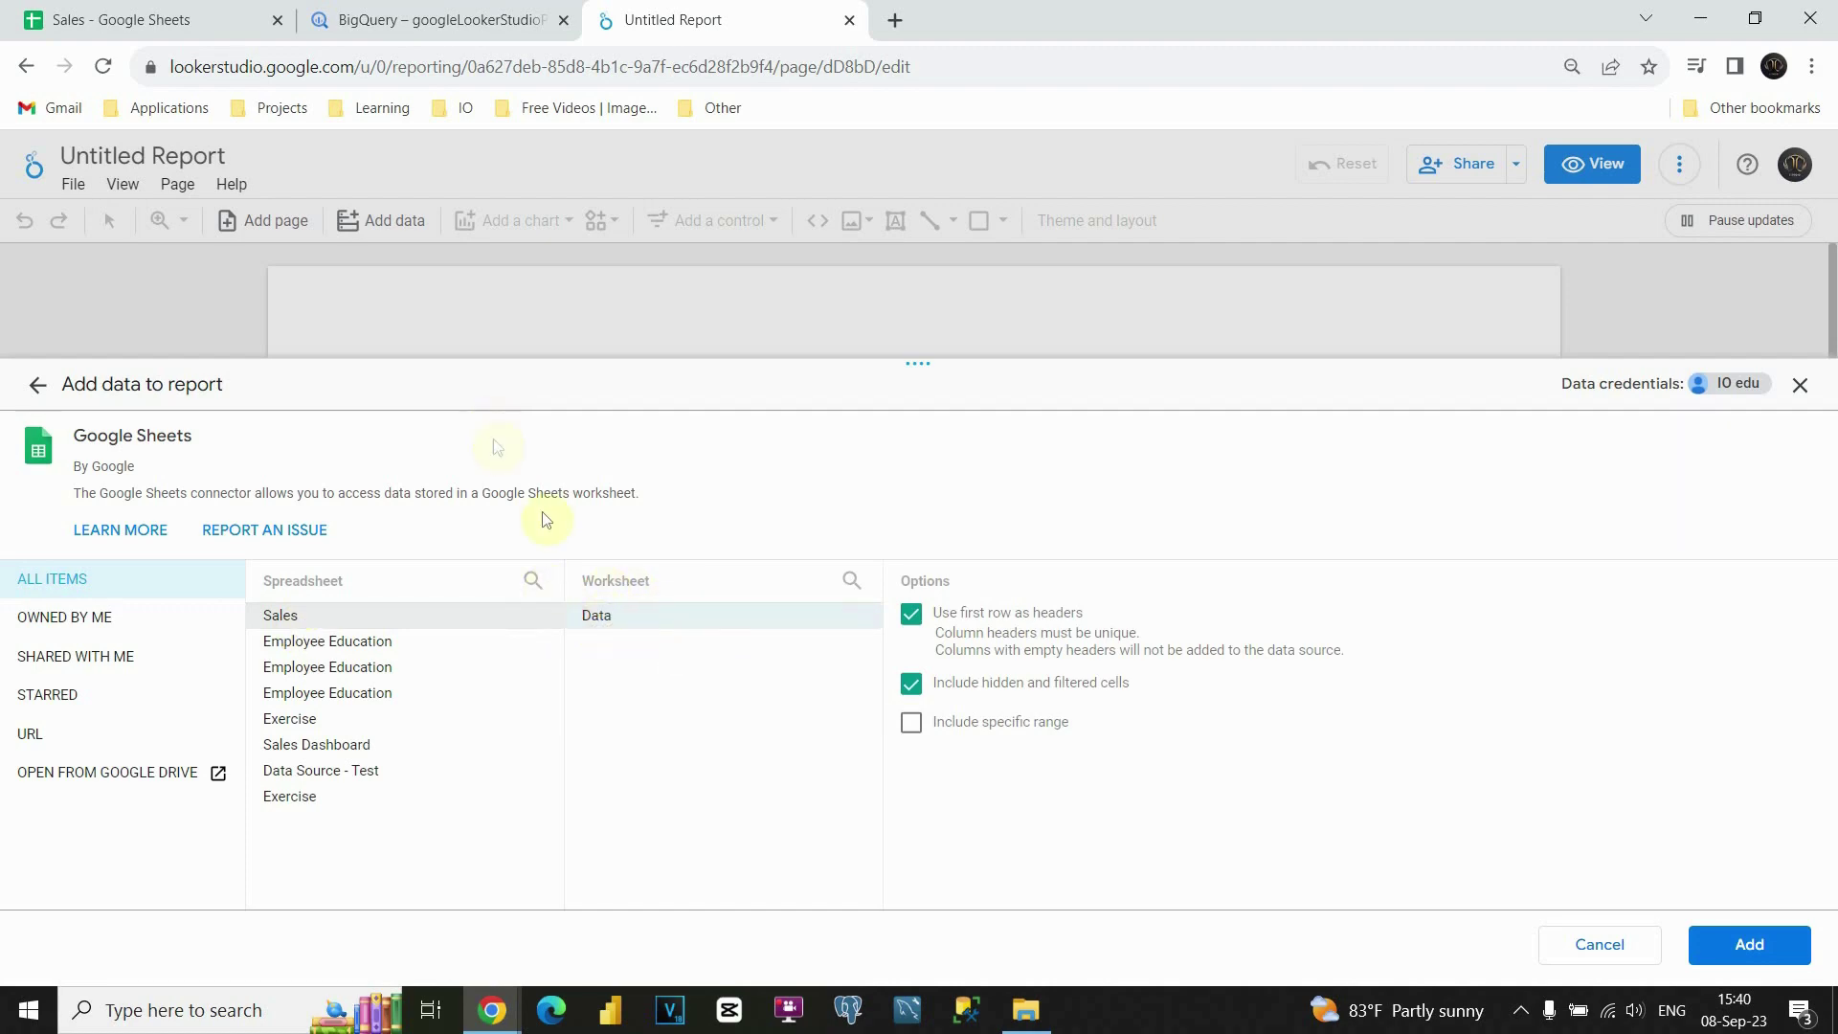
pyautogui.click(192, 20)
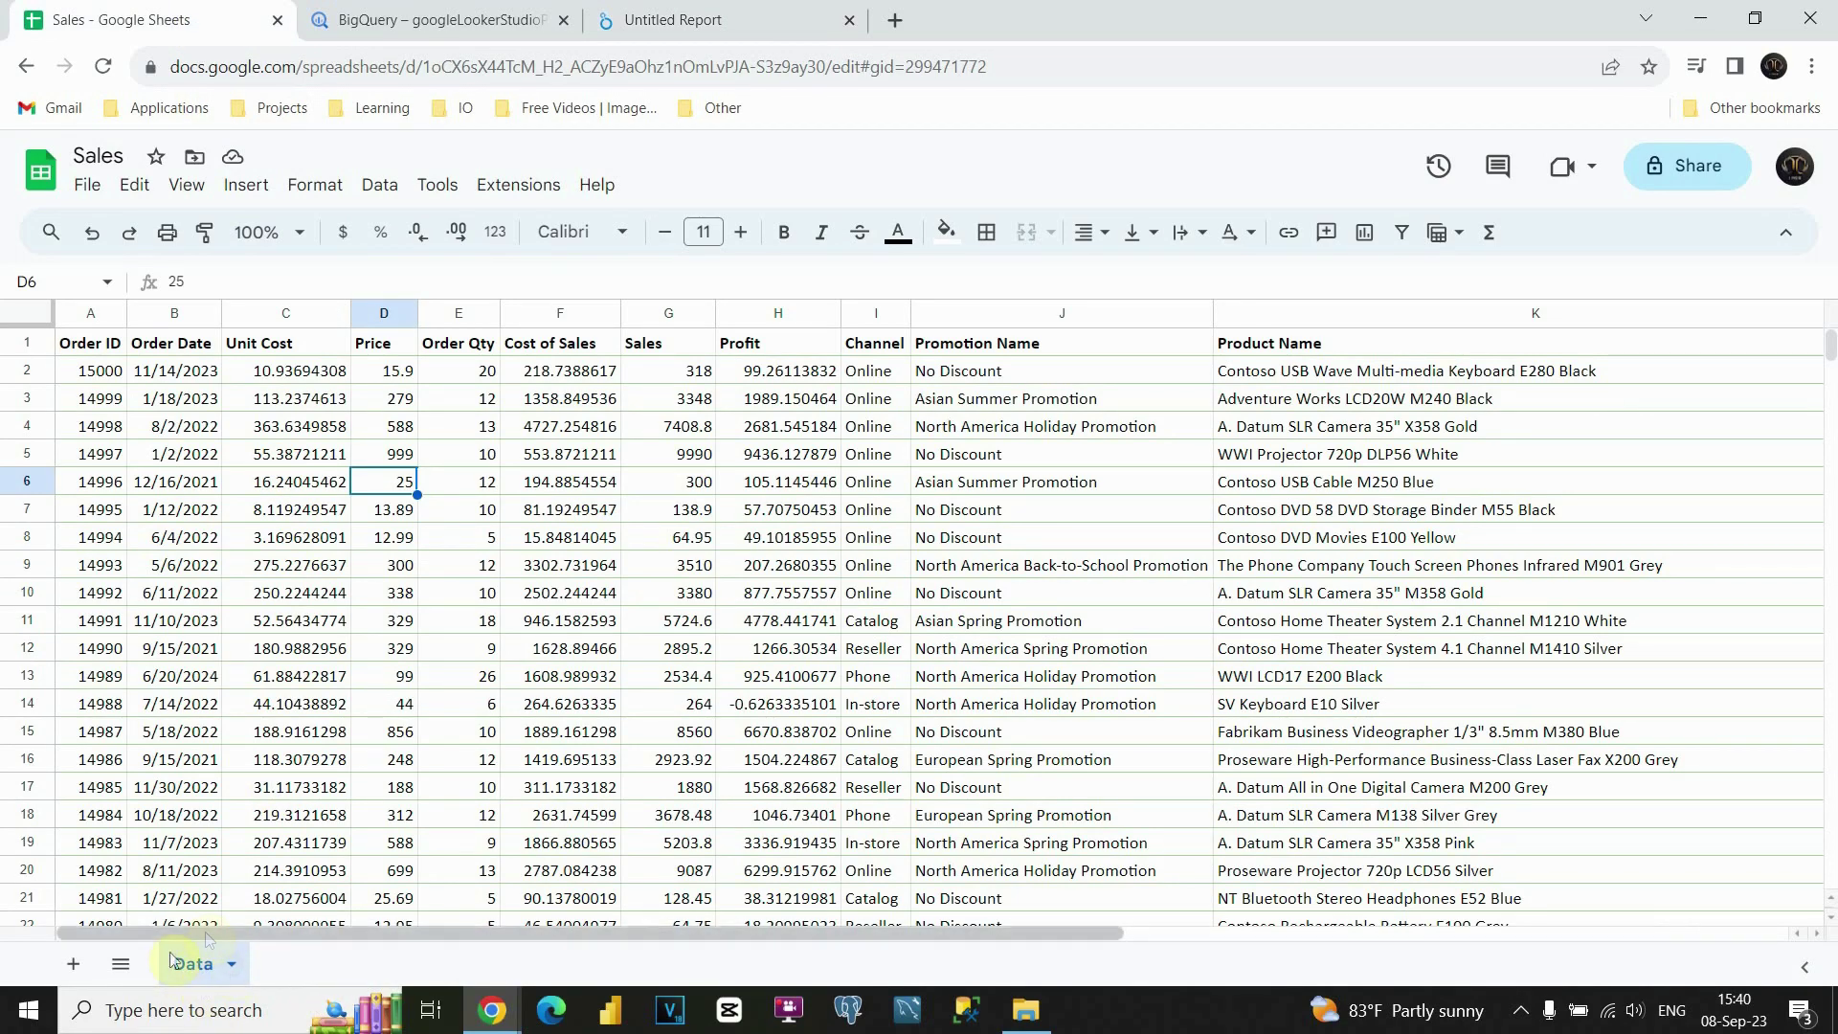
pyautogui.click(651, 9)
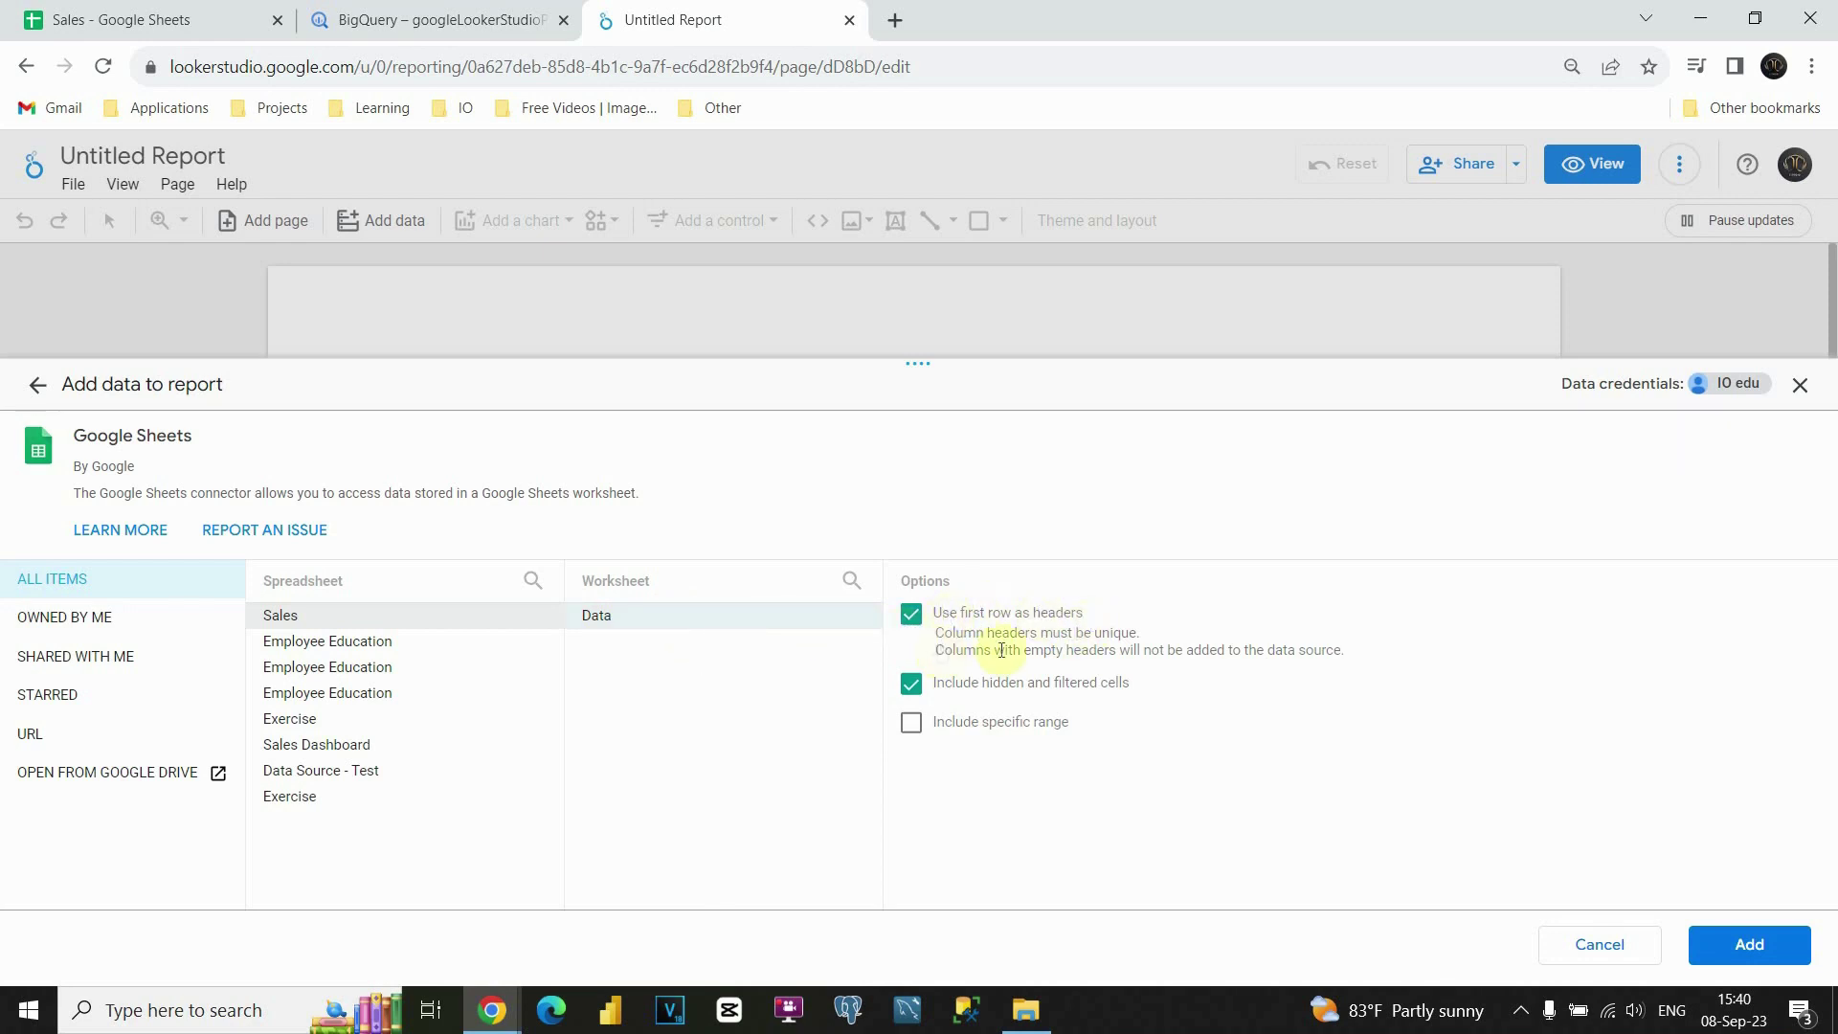
pyautogui.click(125, 19)
pyautogui.moveTo(90, 342); pyautogui.dragTo(1369, 352)
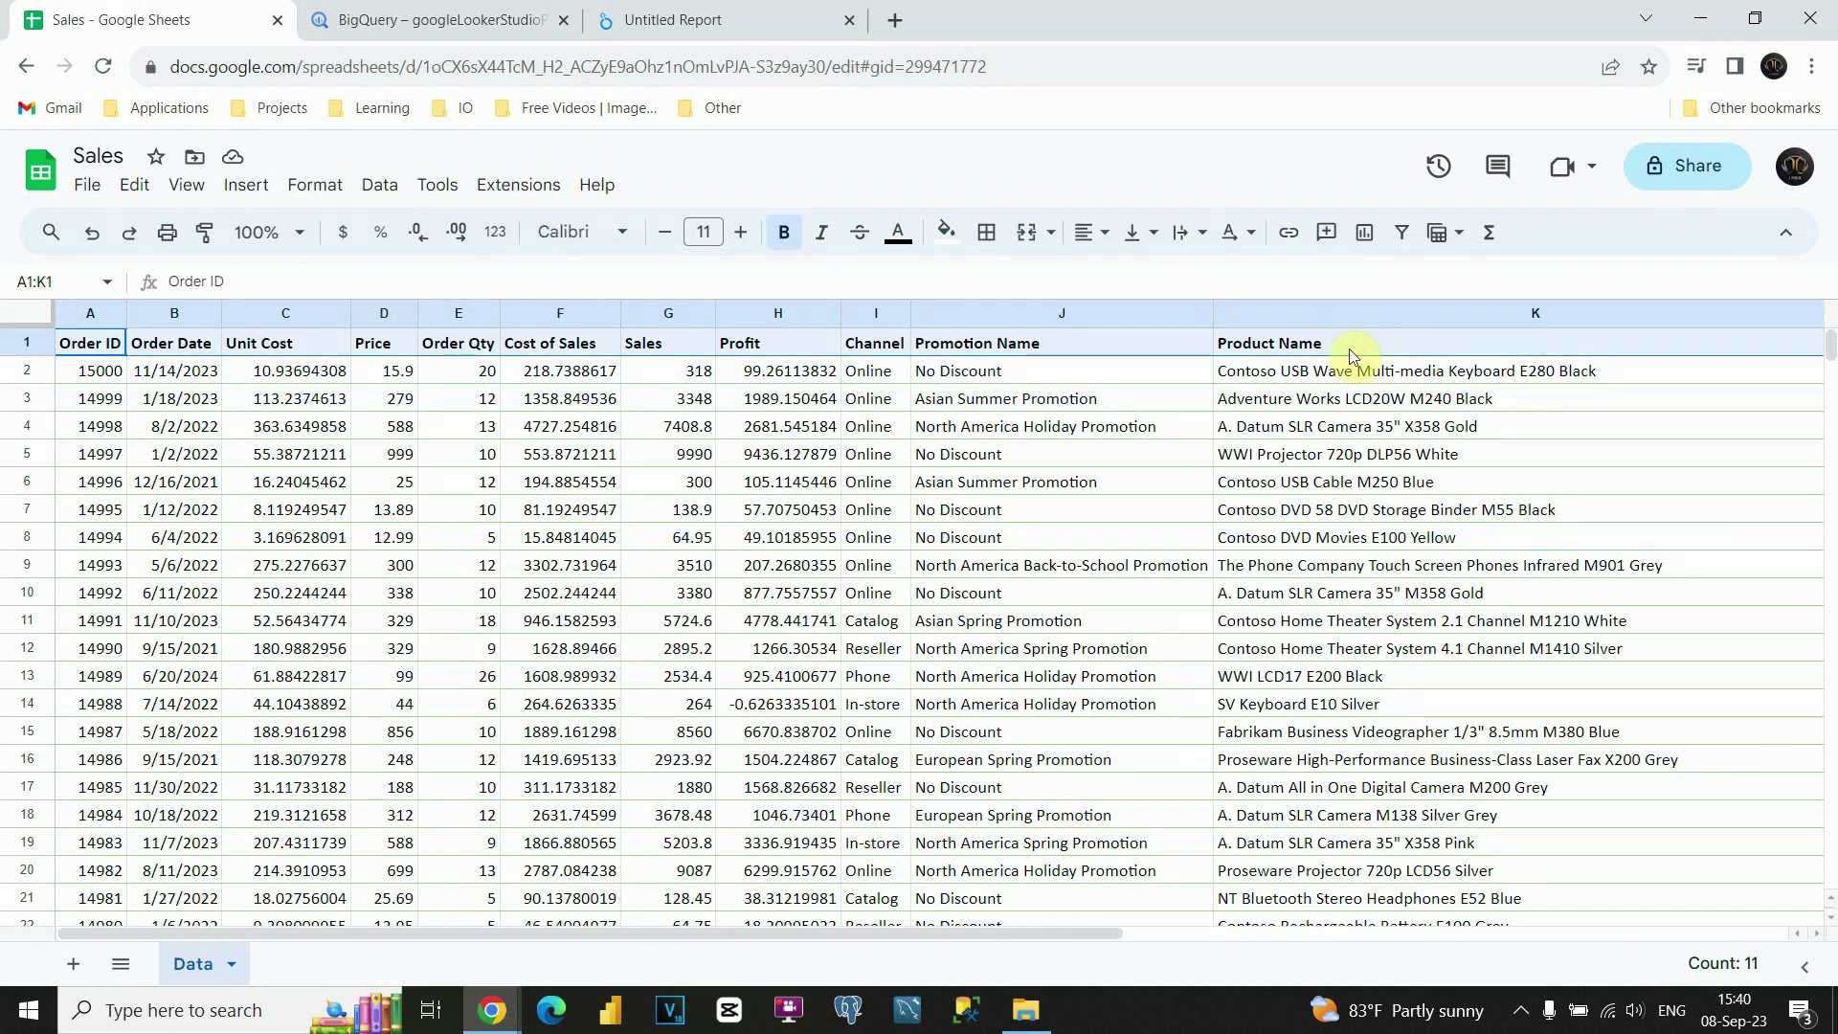
pyautogui.hotkey('ctrl', 'shift', 'Tab')
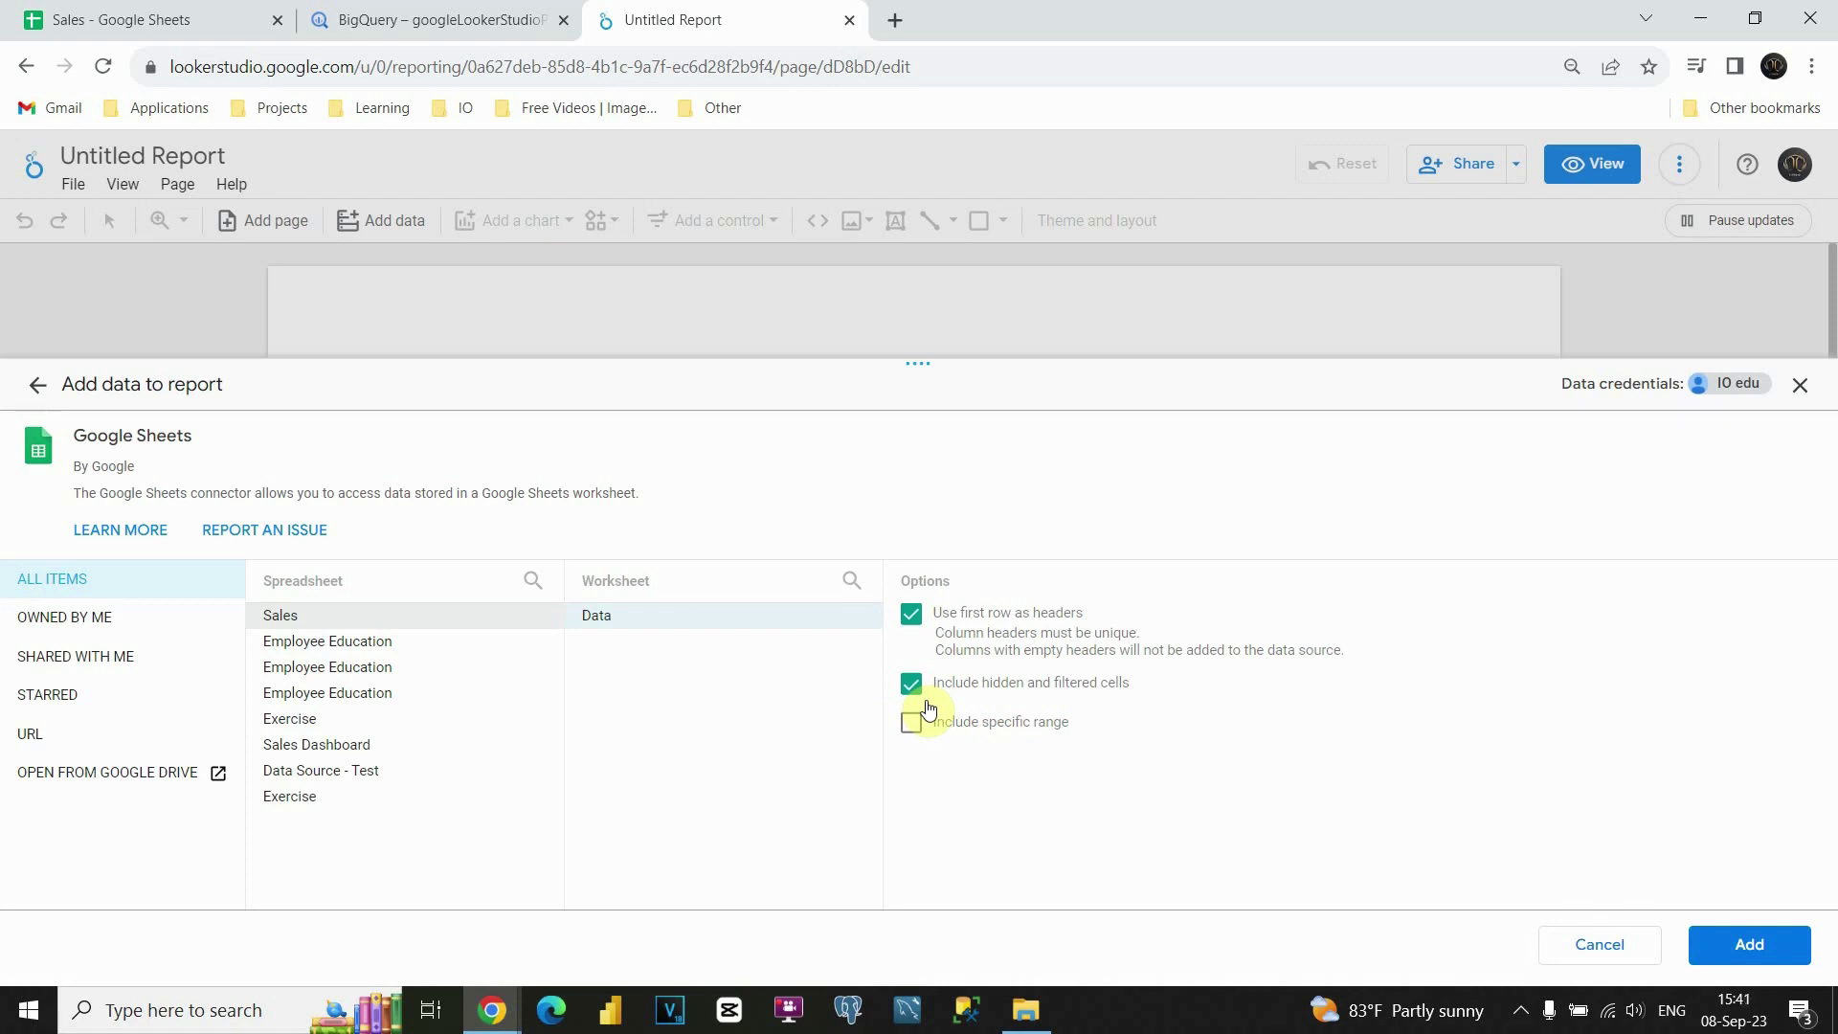
pyautogui.click(1751, 946)
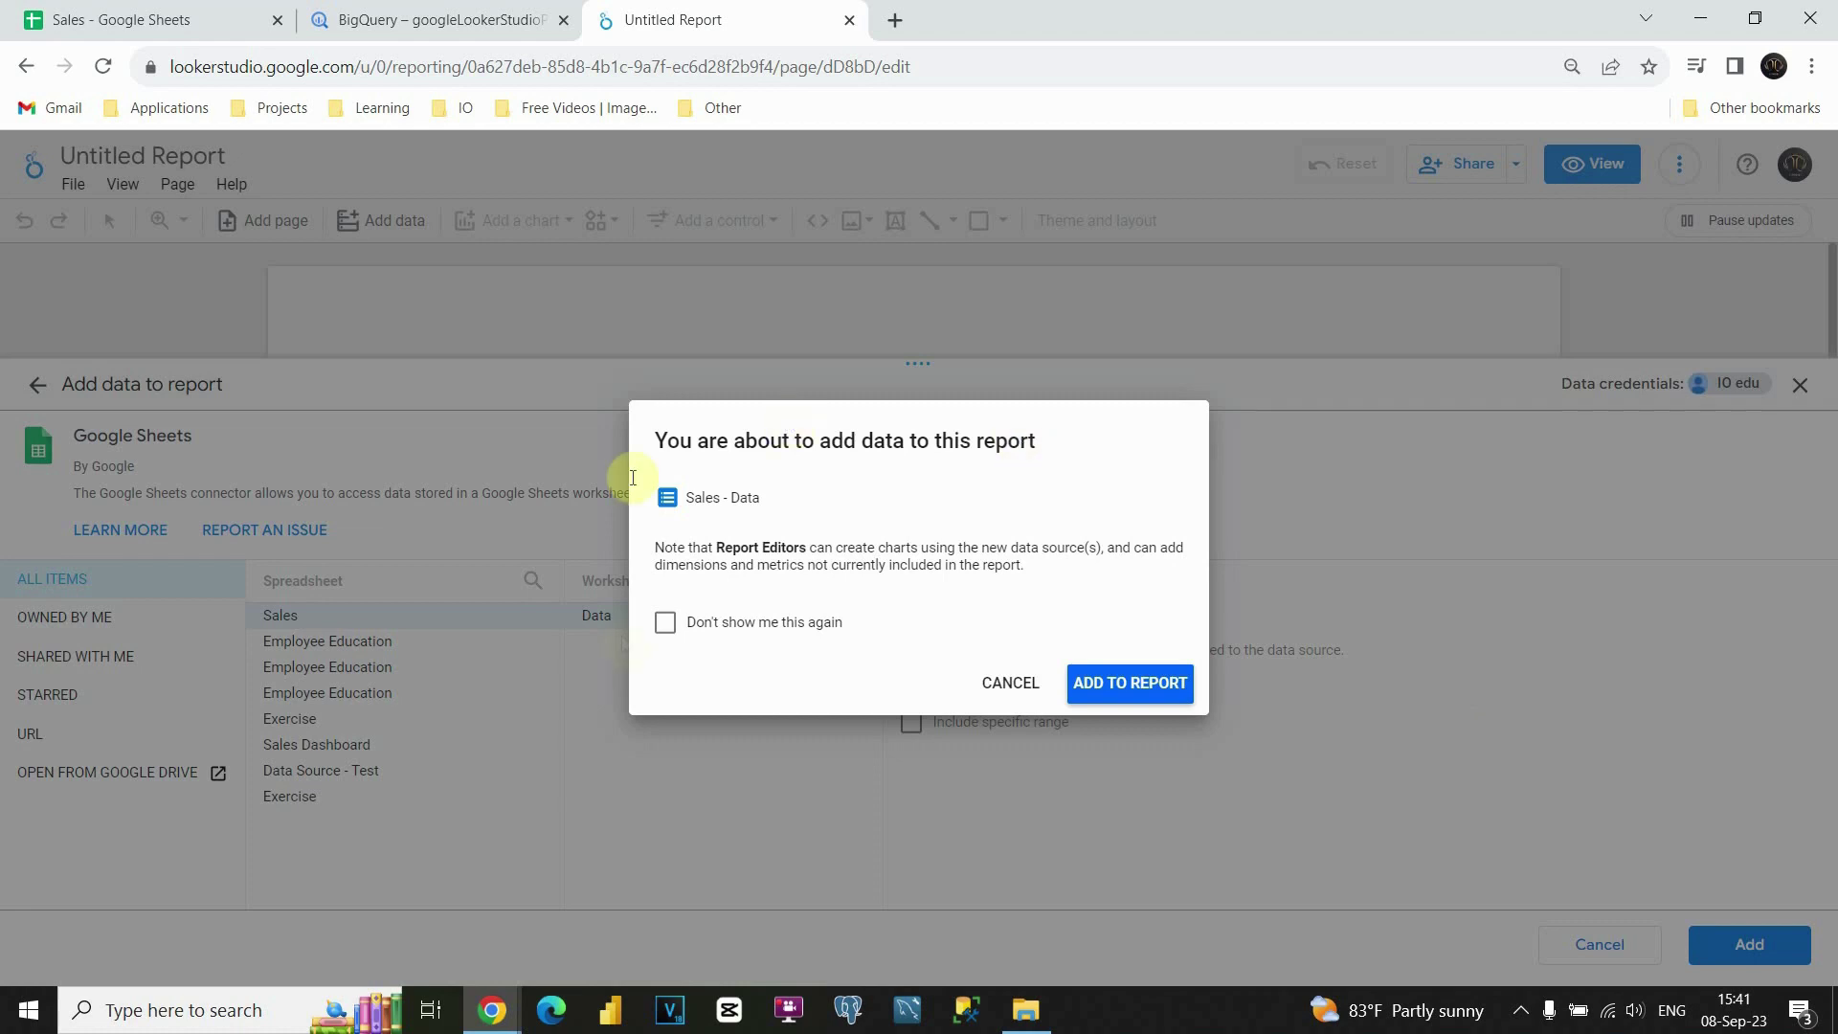
# Step: Confirm adding Sales - Data, producing a Record Count by Channel table
pyautogui.click(1091, 688)
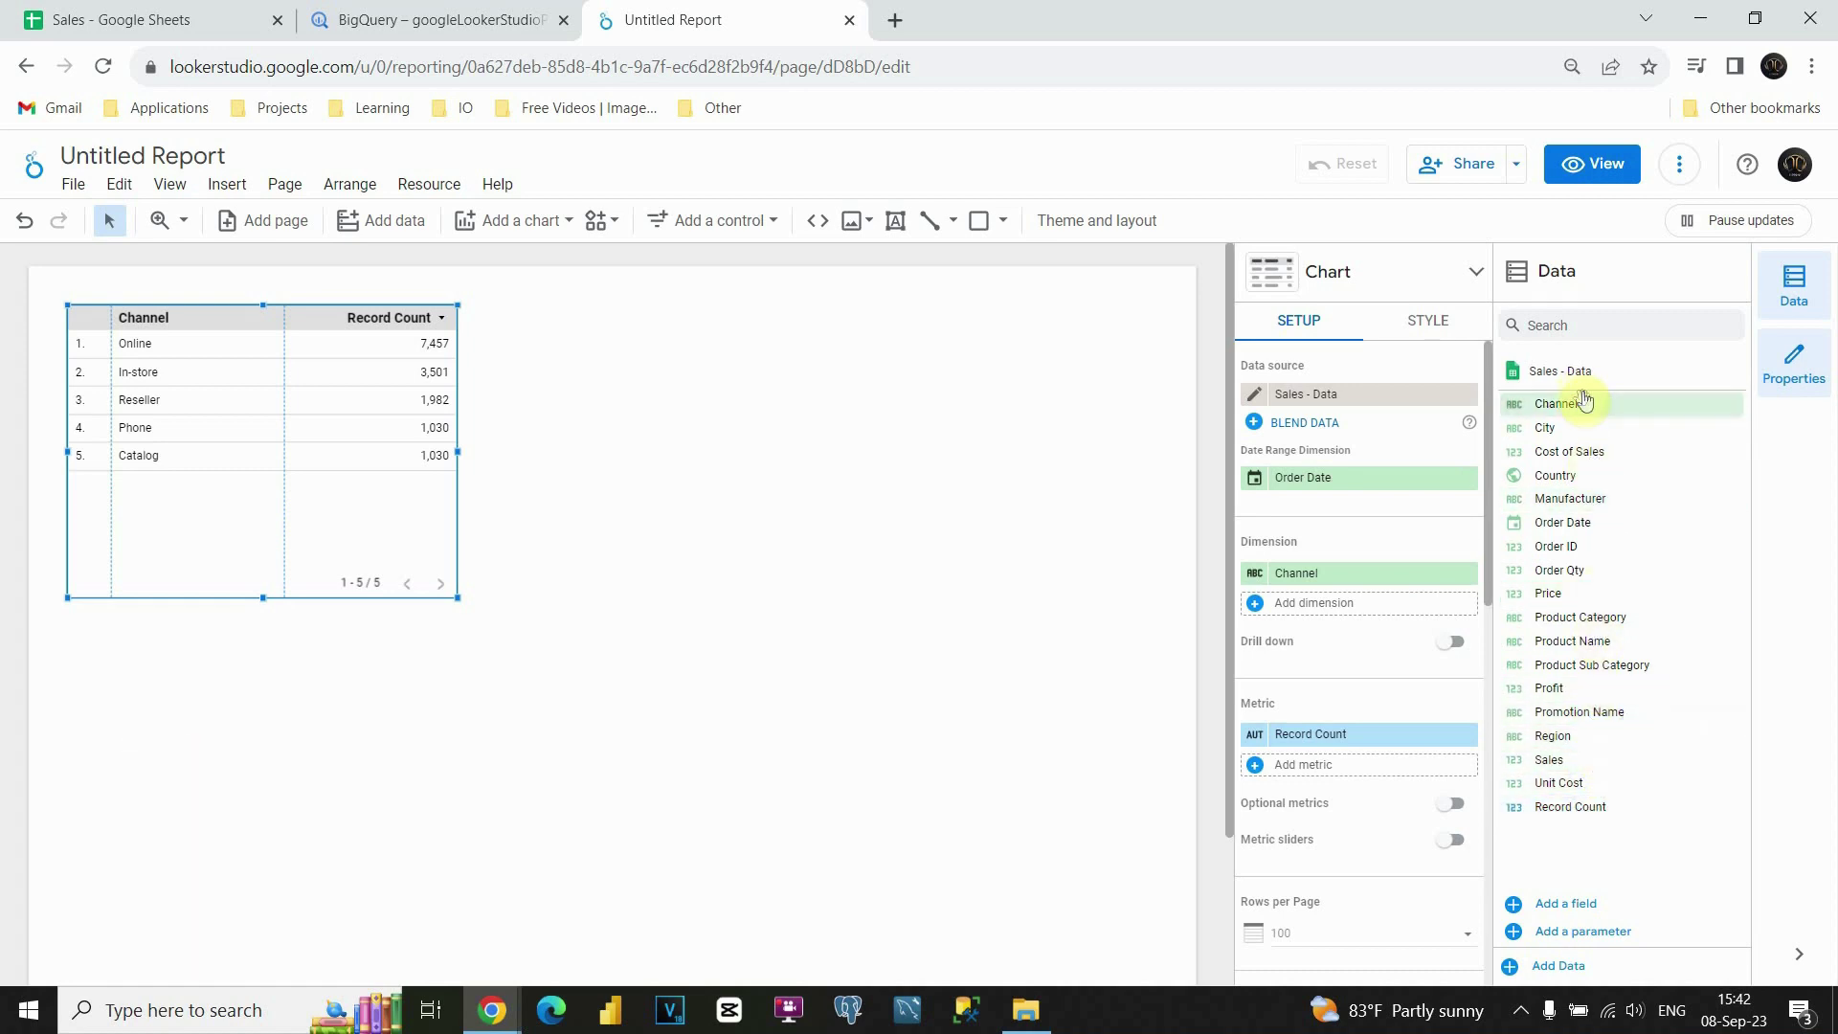
pyautogui.moveTo(1584, 400)
pyautogui.mouseDown()
pyautogui.moveTo(1455, 421)
pyautogui.moveTo(122, 349)
pyautogui.mouseUp()
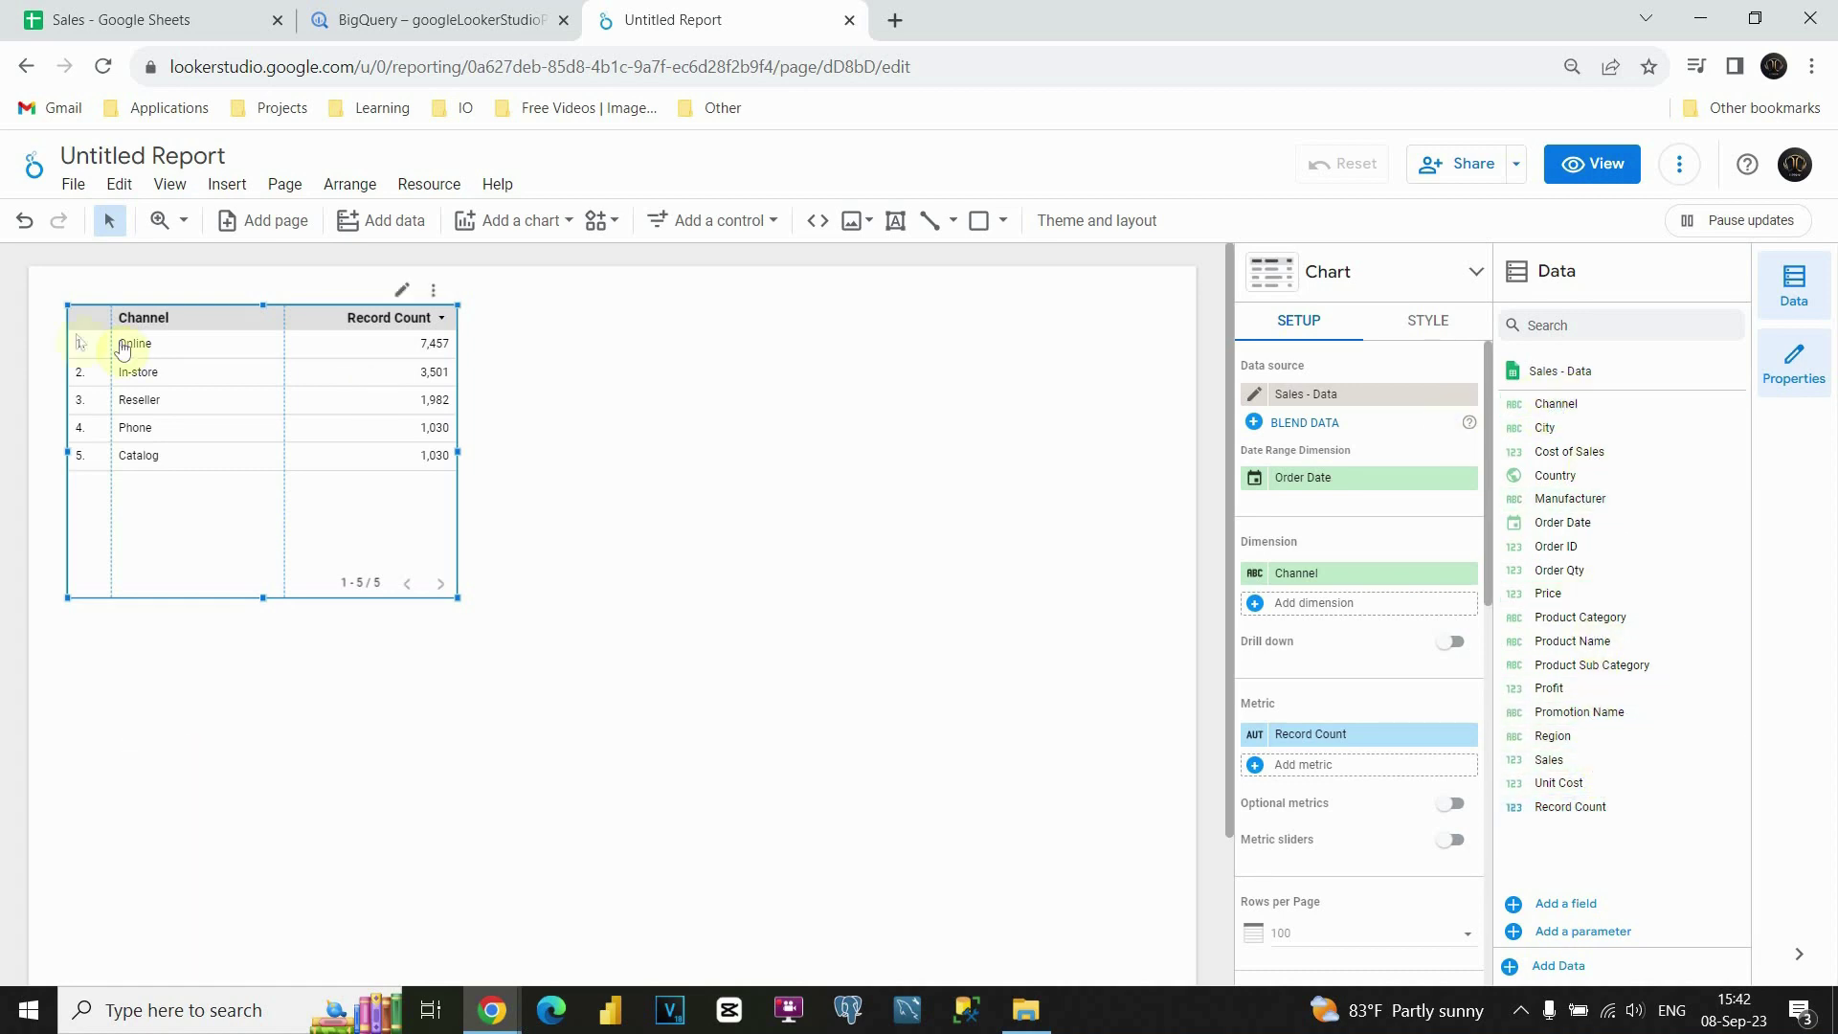
pyautogui.click(1254, 395)
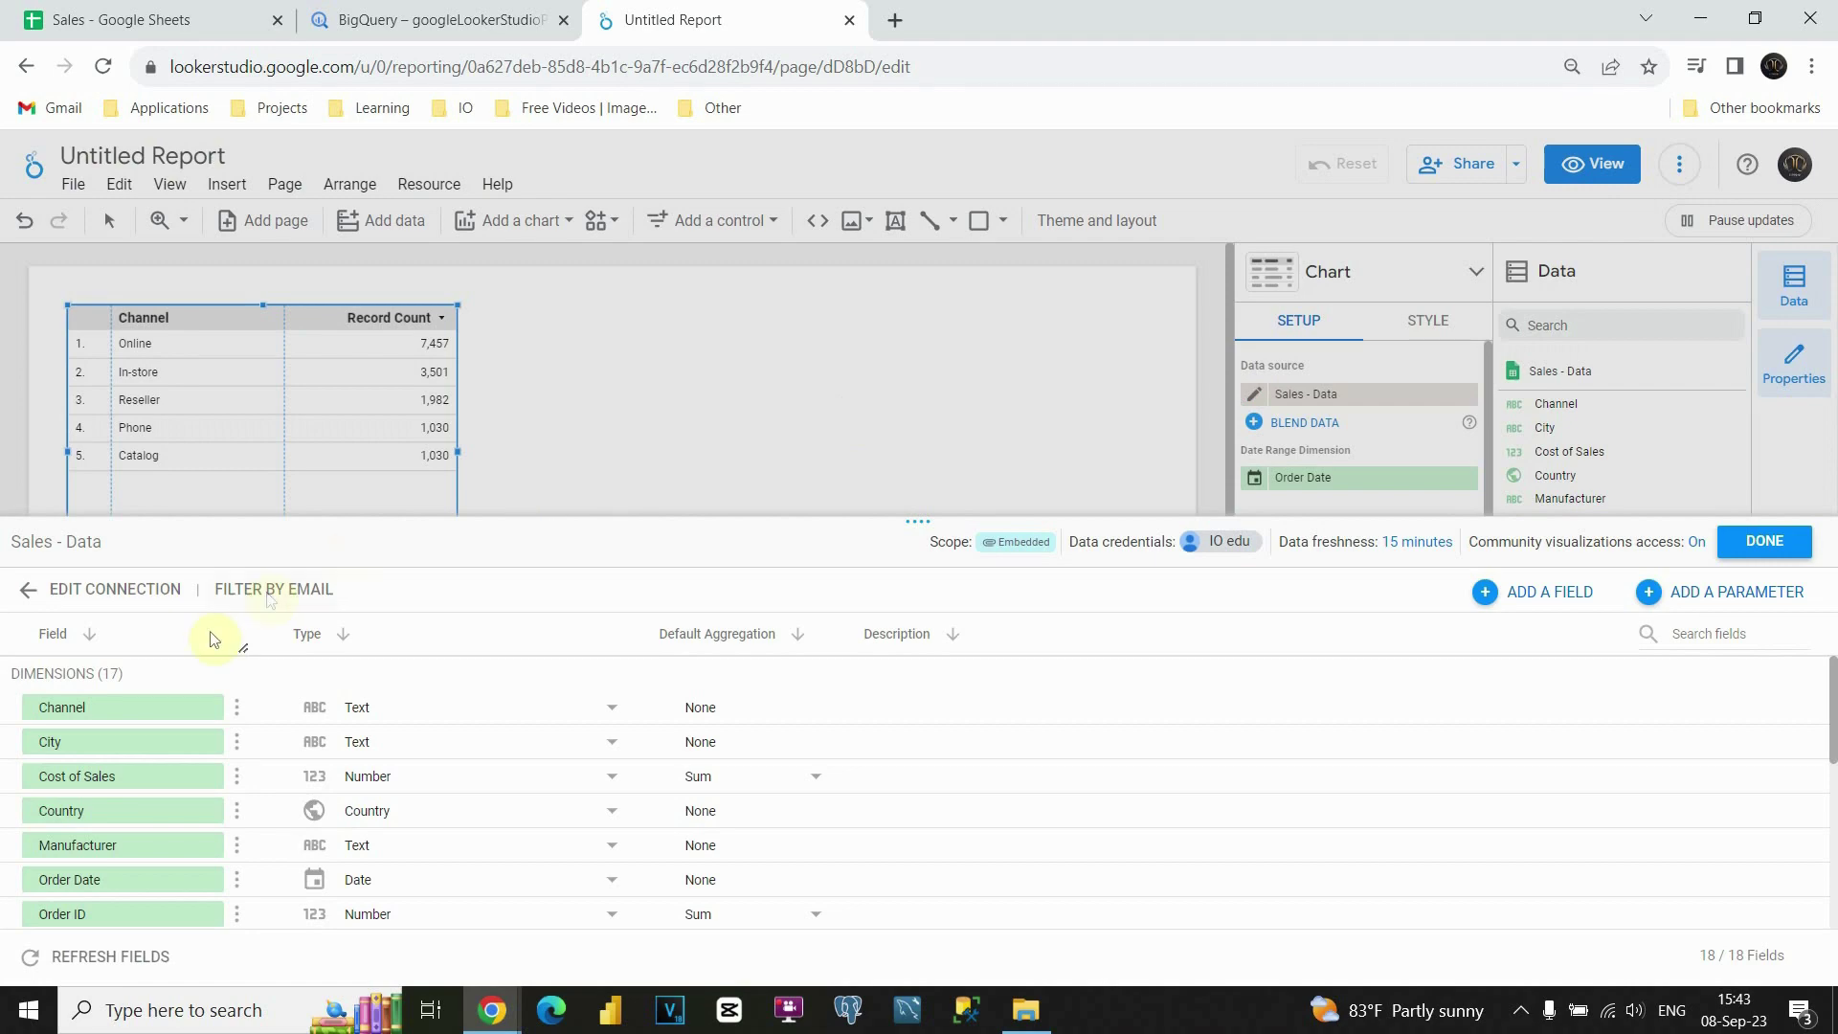
pyautogui.scroll(-3, 100, 809)
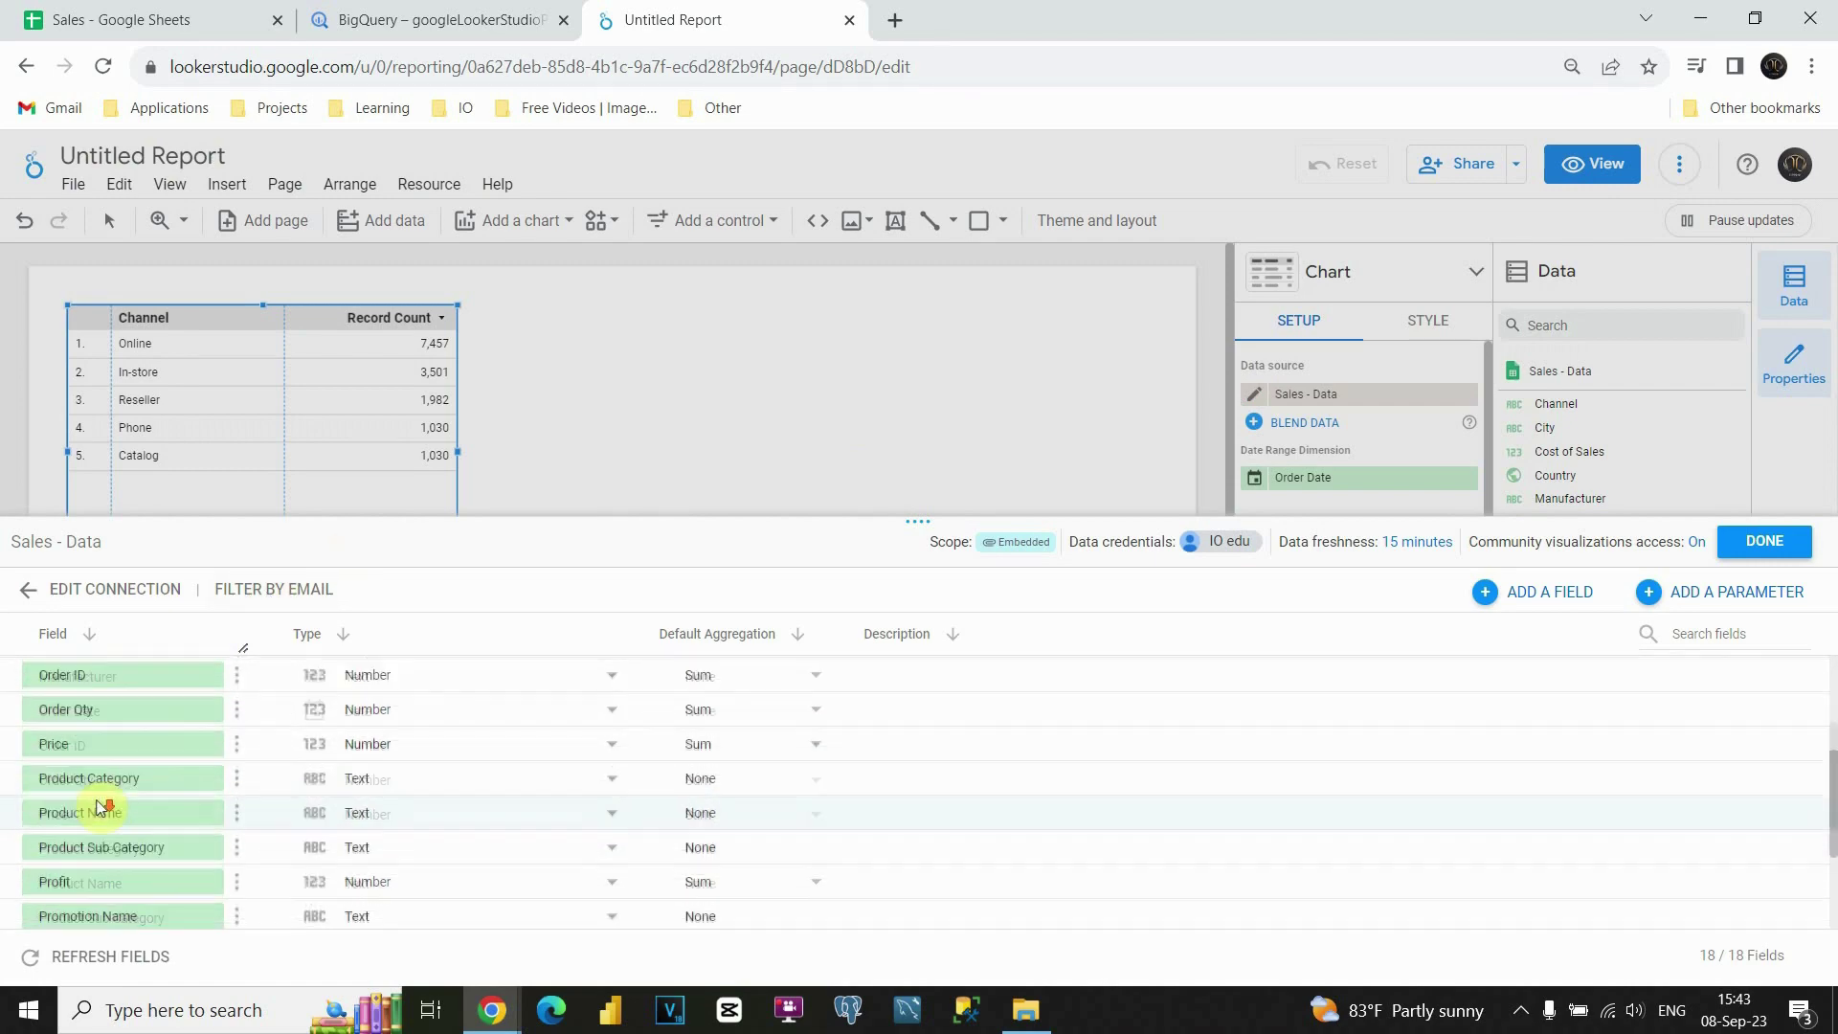
pyautogui.scroll(-2, 100, 809)
pyautogui.scroll(5, 91, 804)
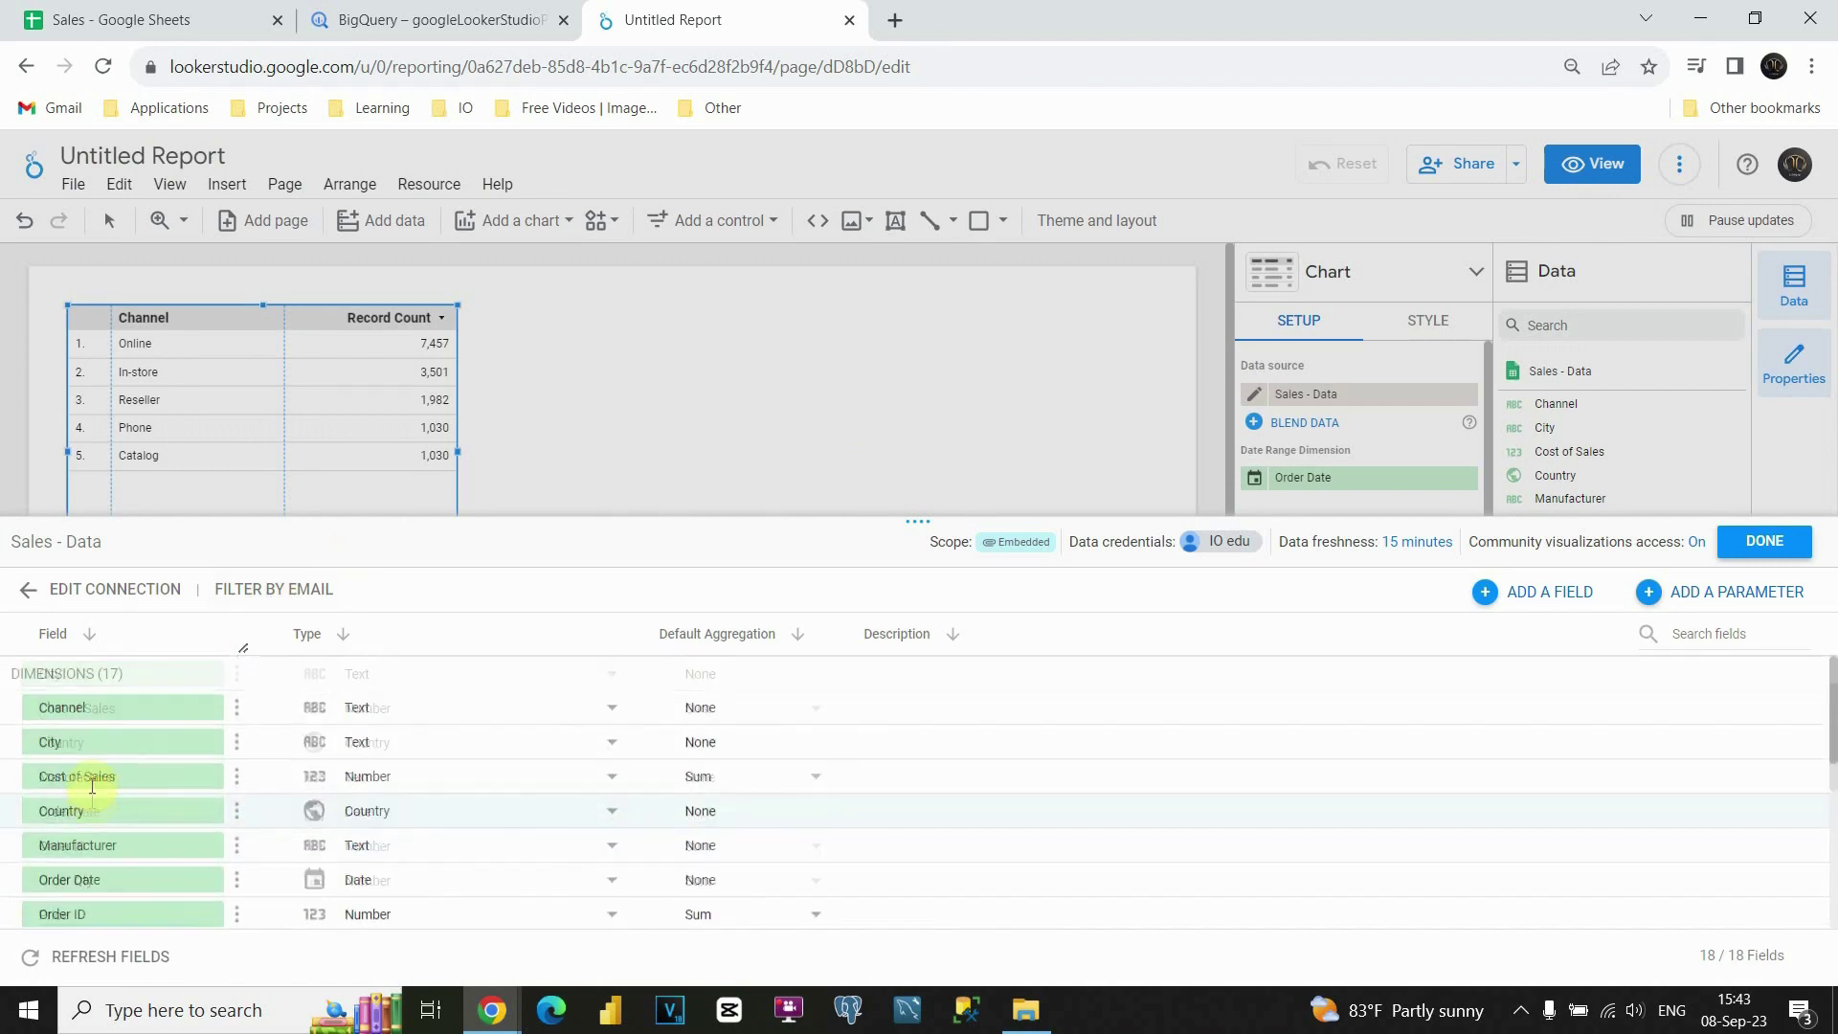
pyautogui.click(91, 706)
pyautogui.moveTo(91, 706); pyautogui.dragTo(25, 703)
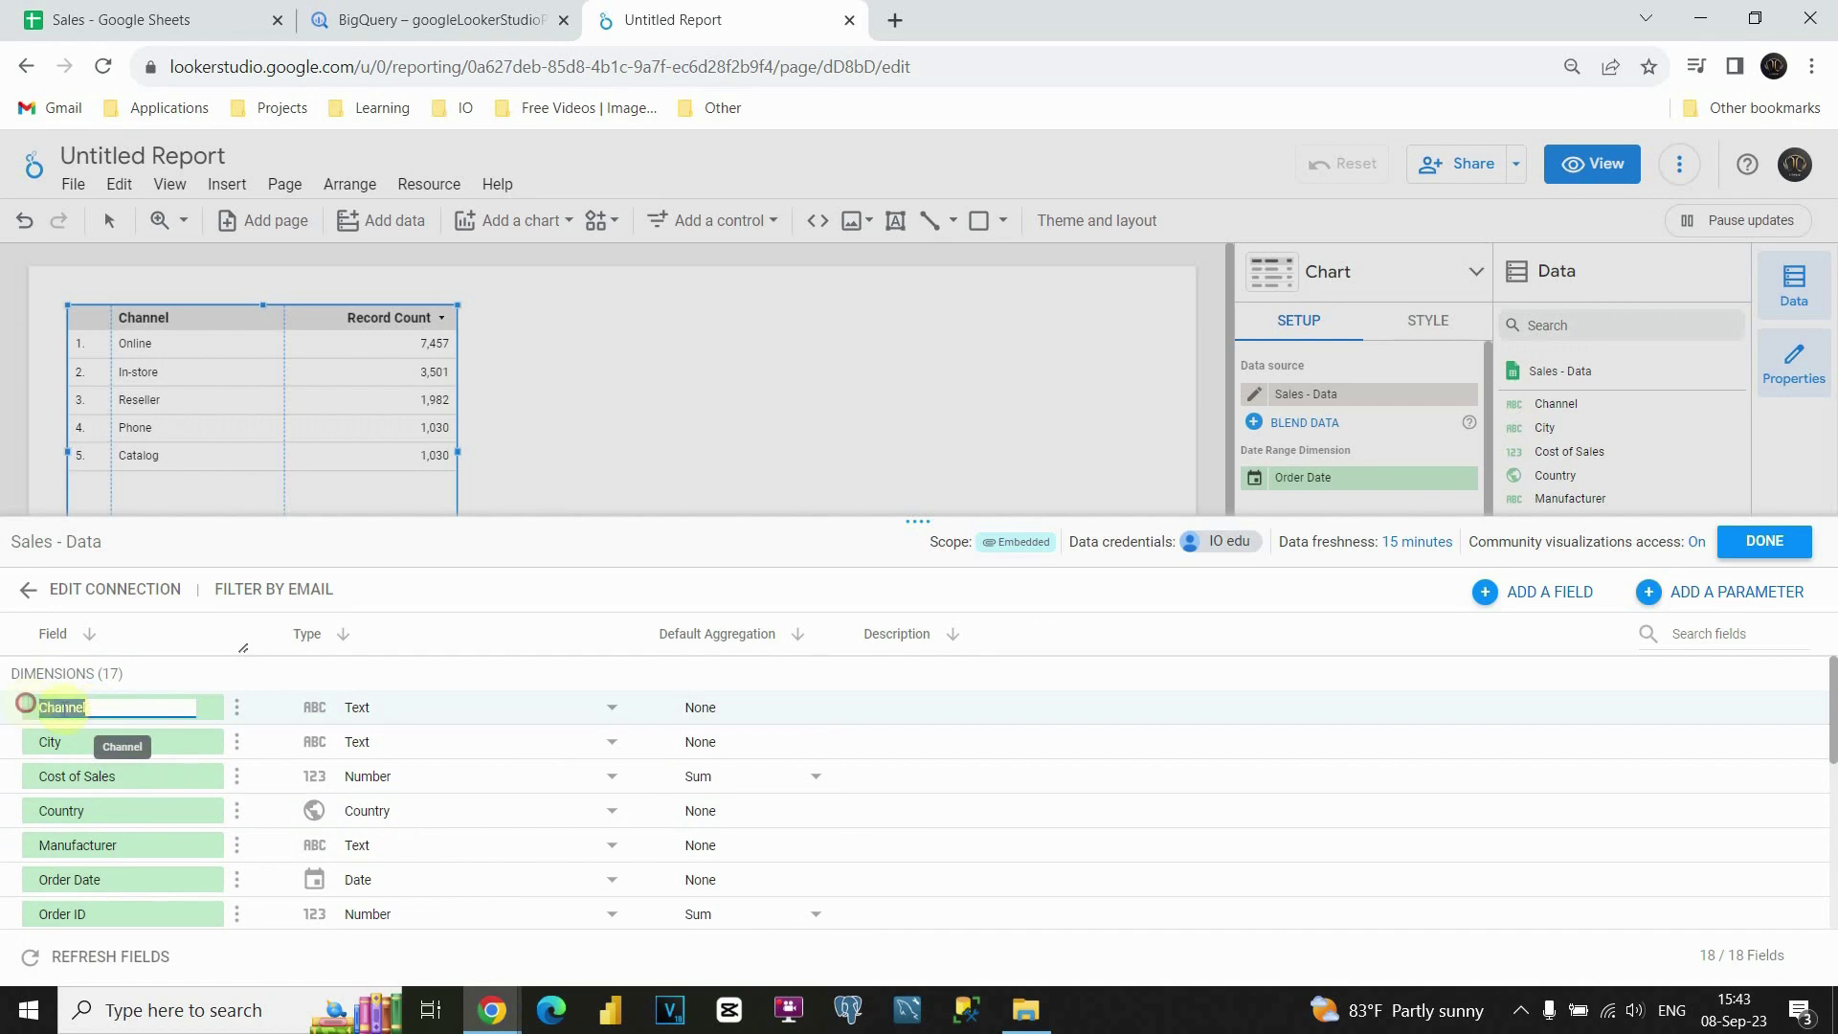
pyautogui.write('C')
pyautogui.press('Return')
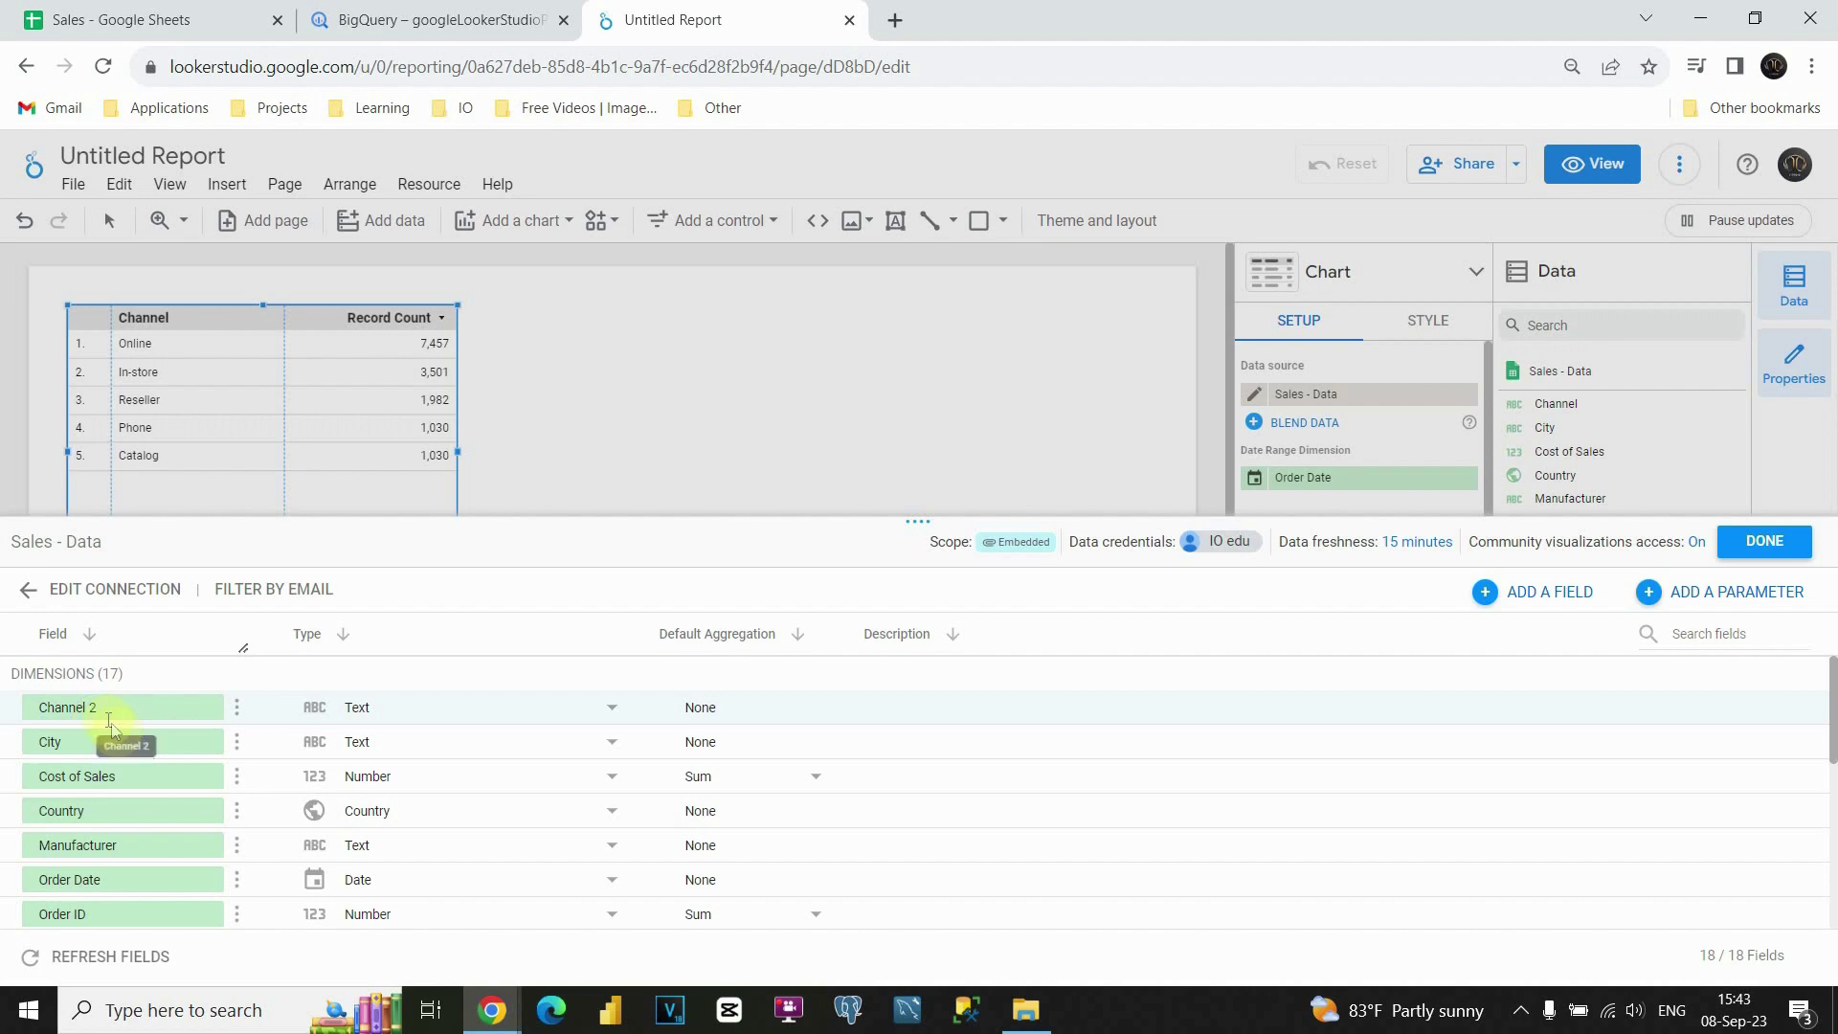
pyautogui.click(101, 711)
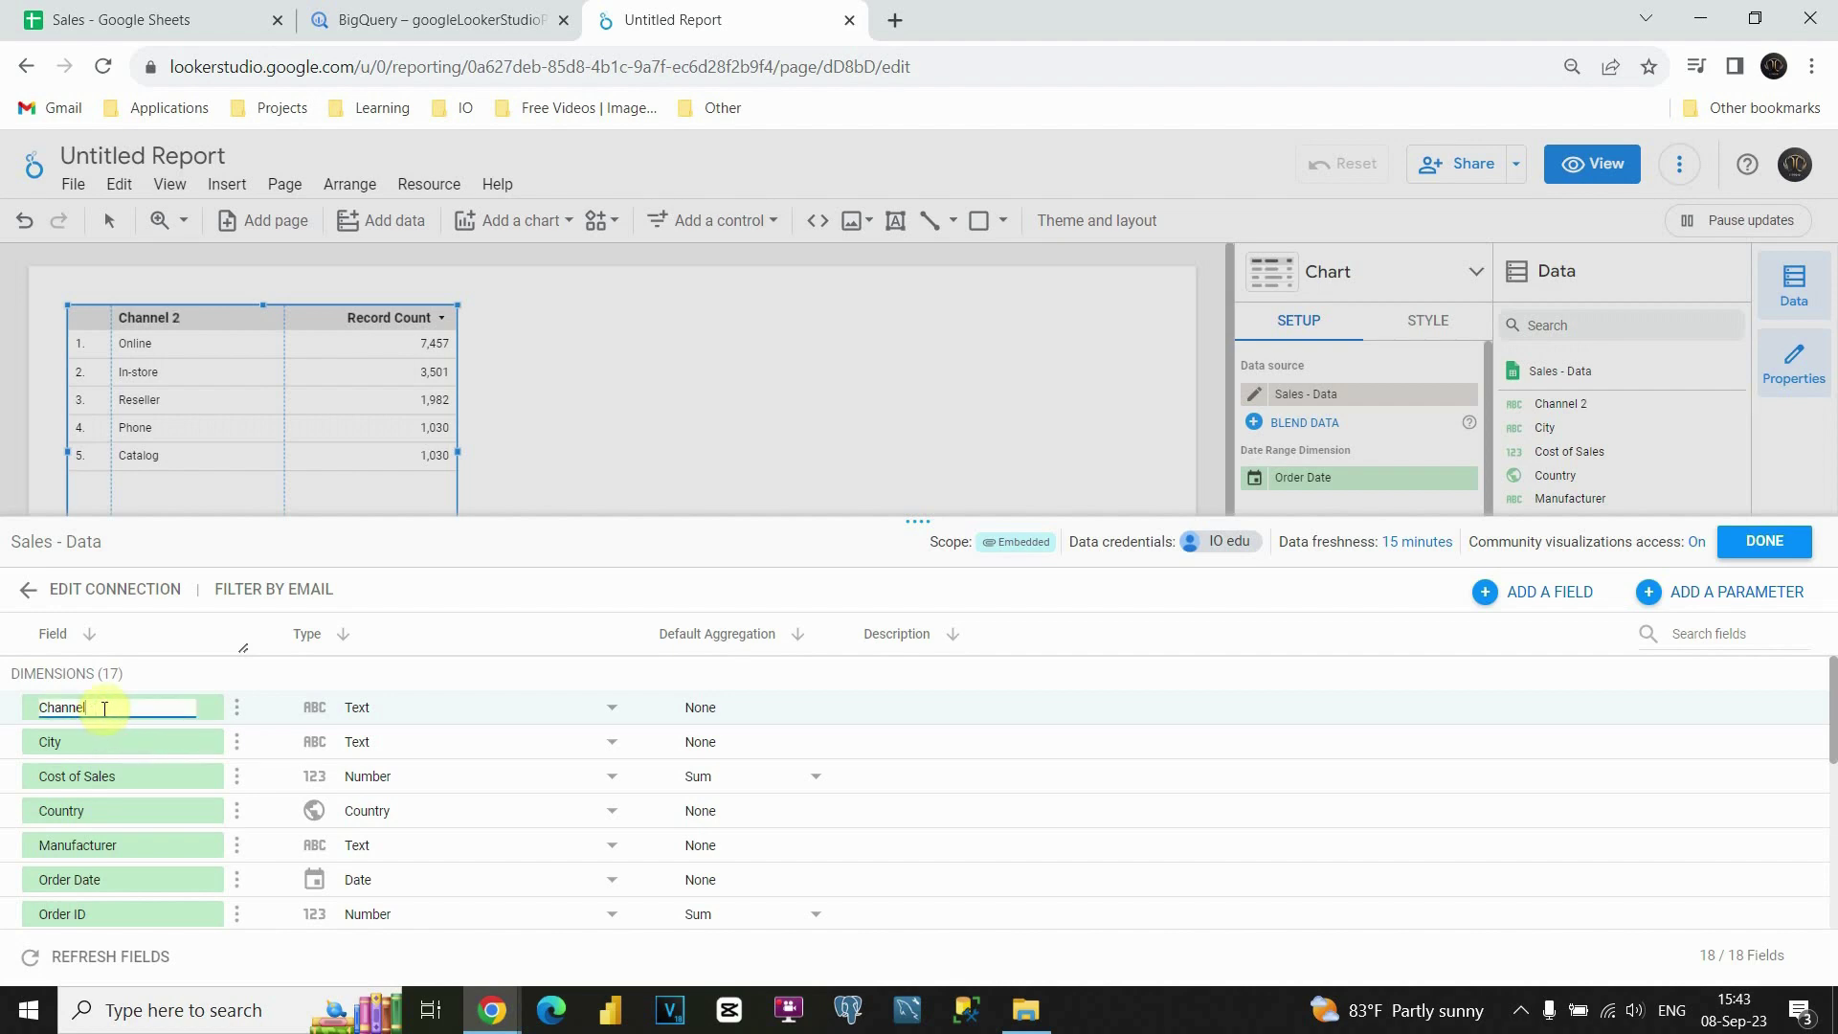
pyautogui.press('Return')
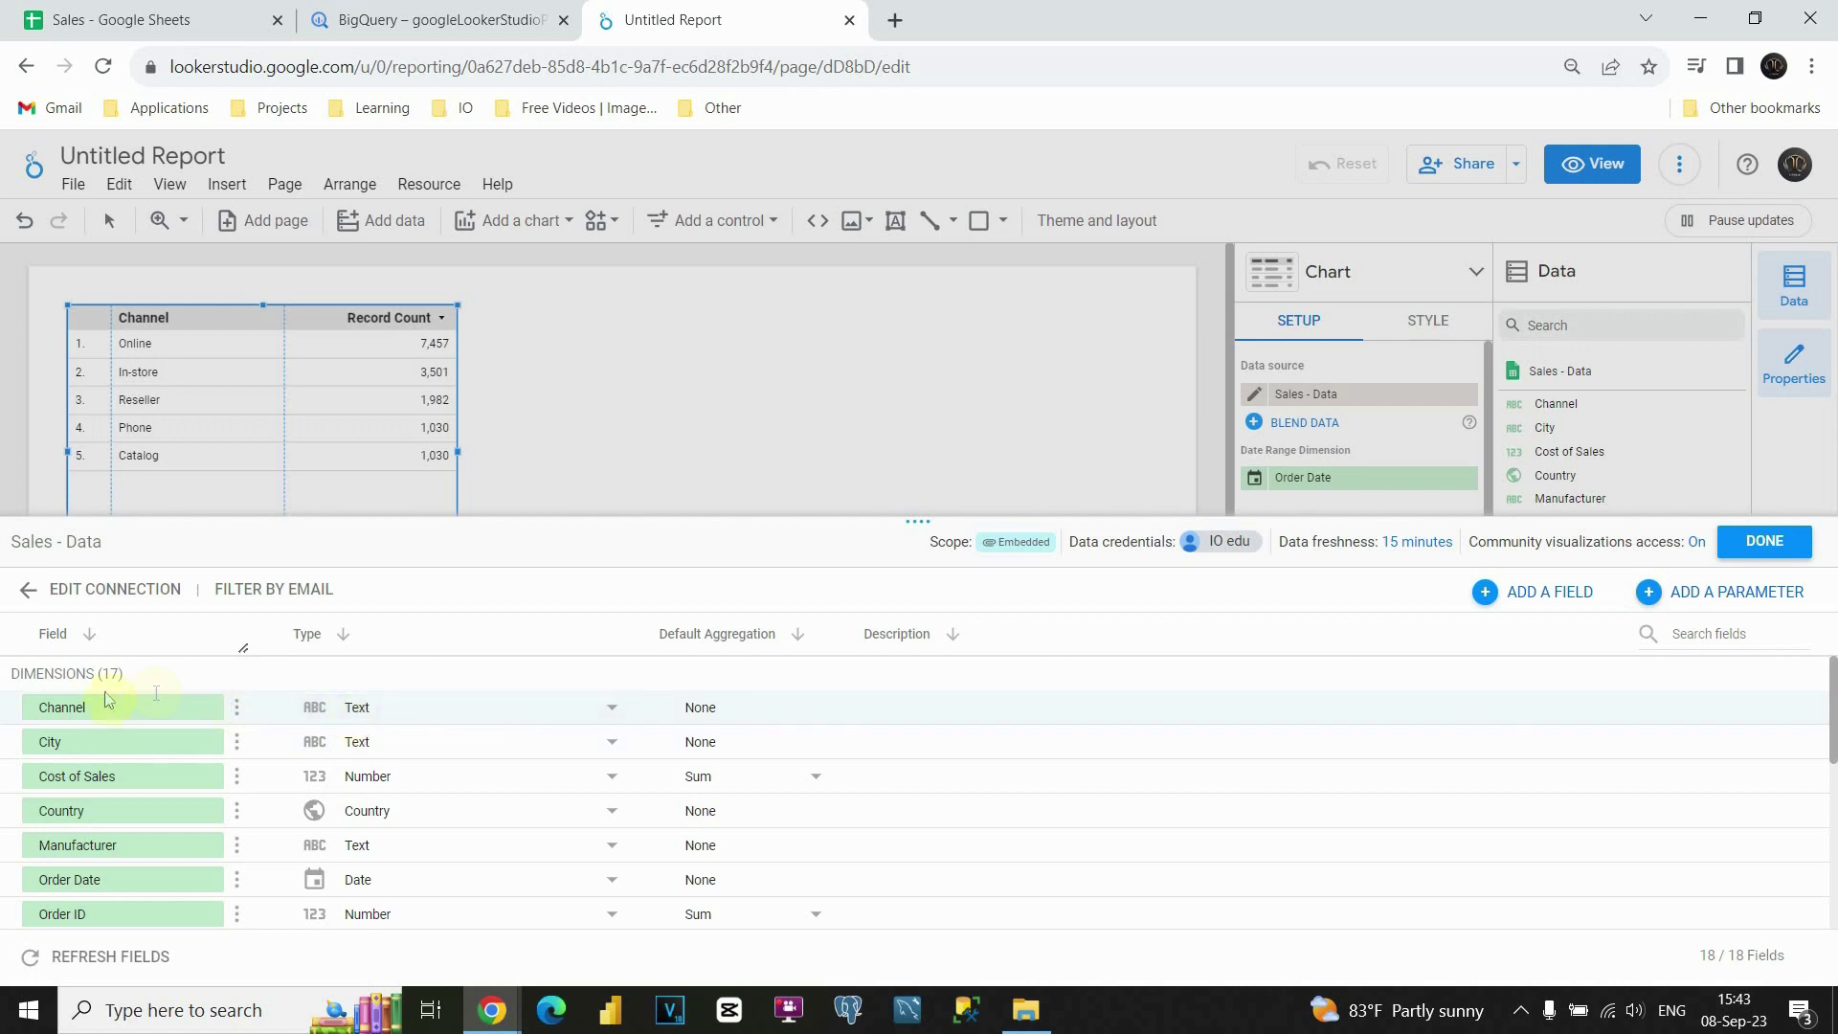
pyautogui.click(603, 710)
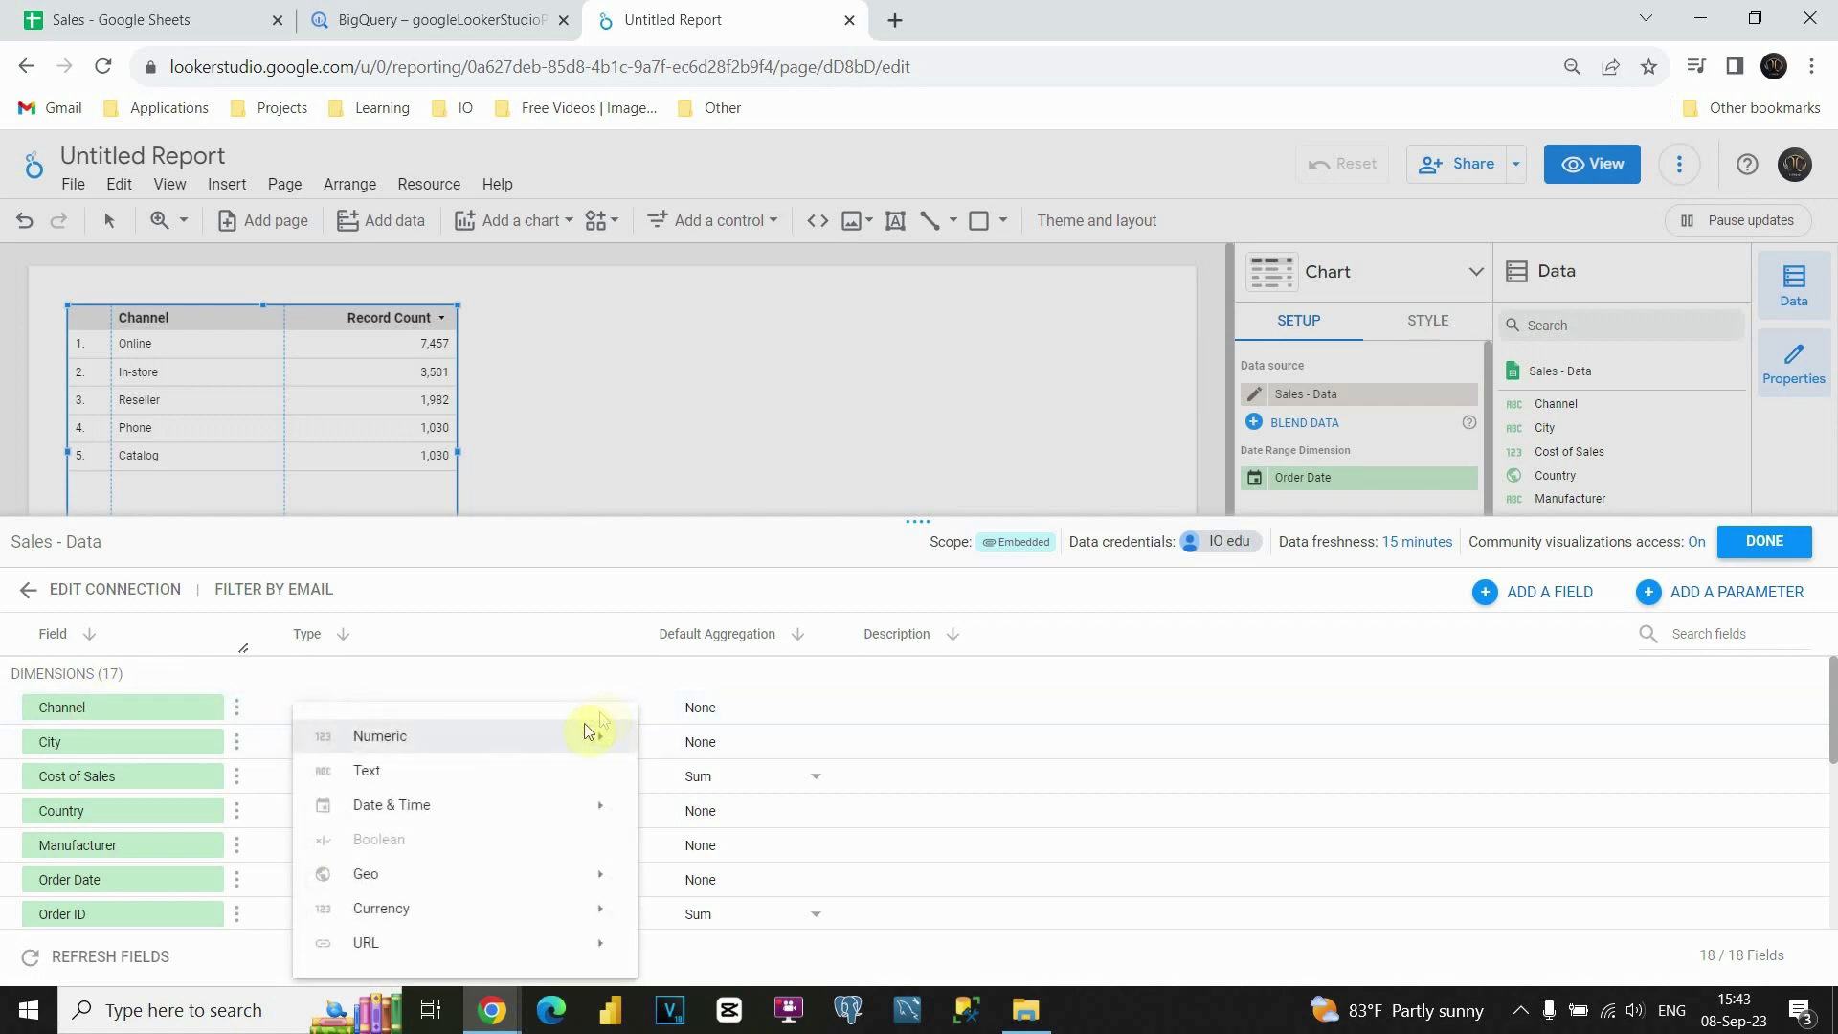
pyautogui.moveTo(424, 908)
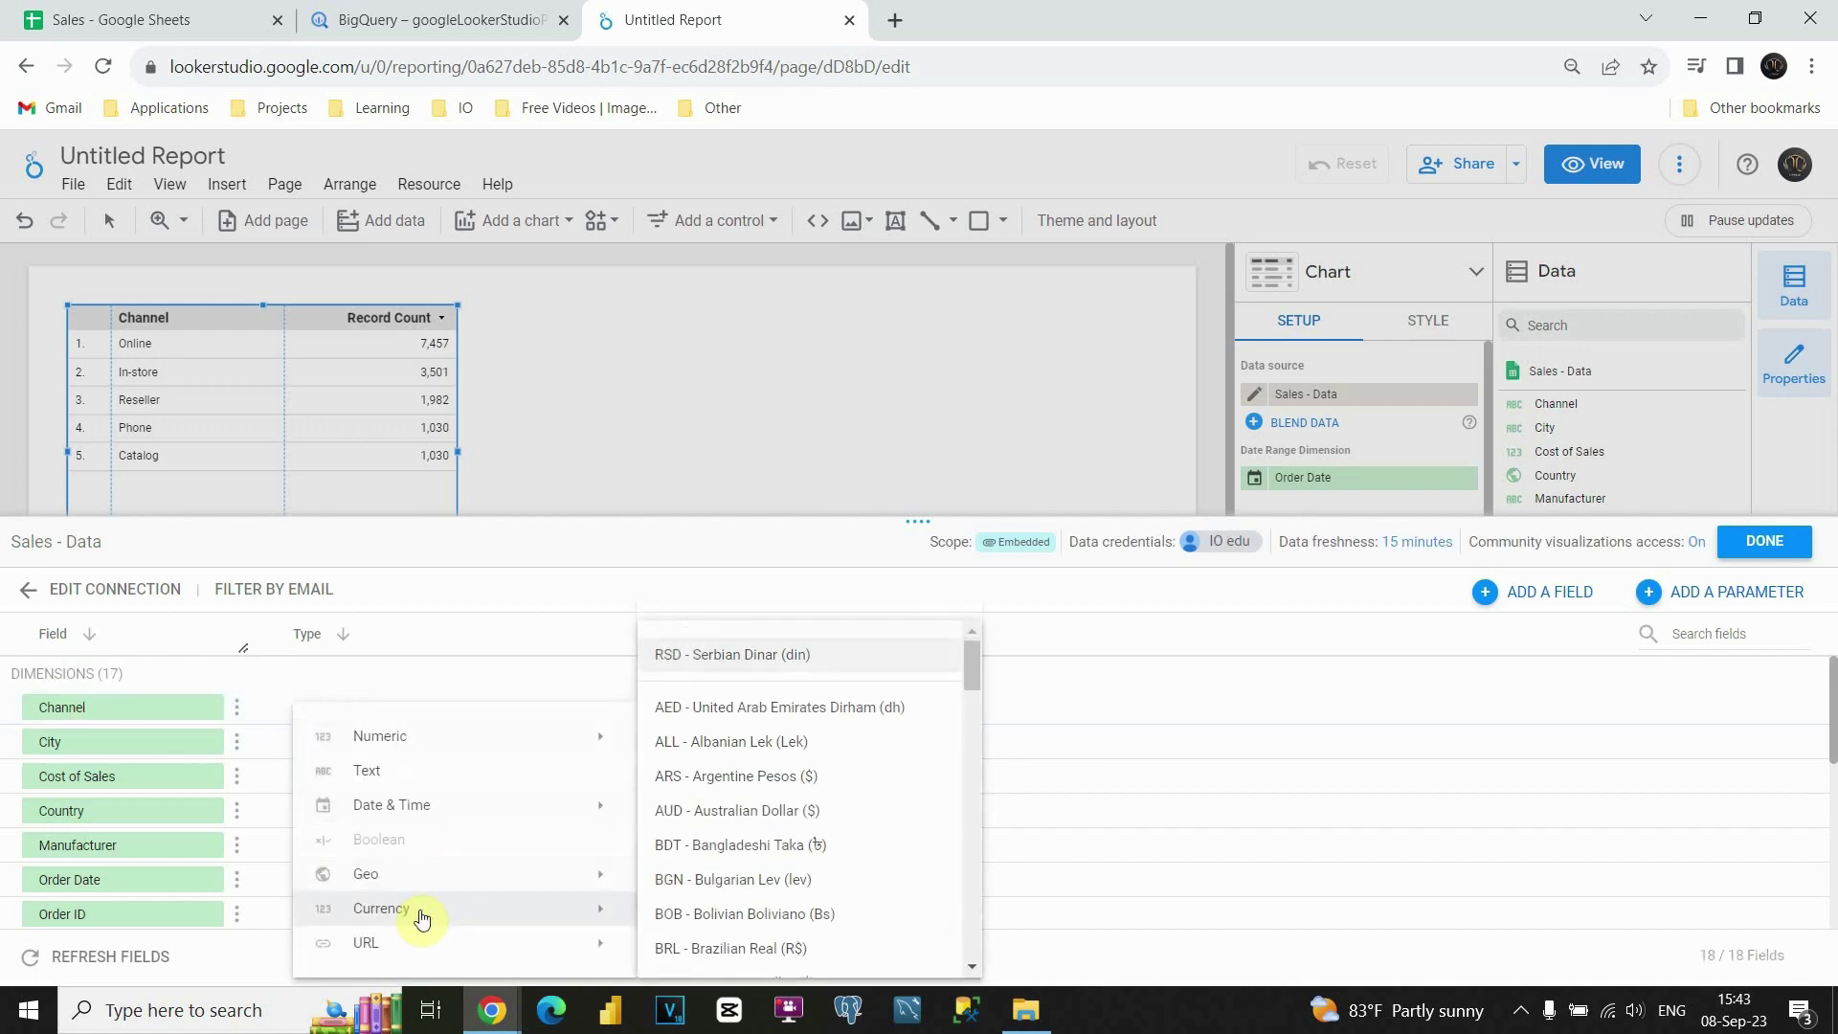
pyautogui.moveTo(454, 735)
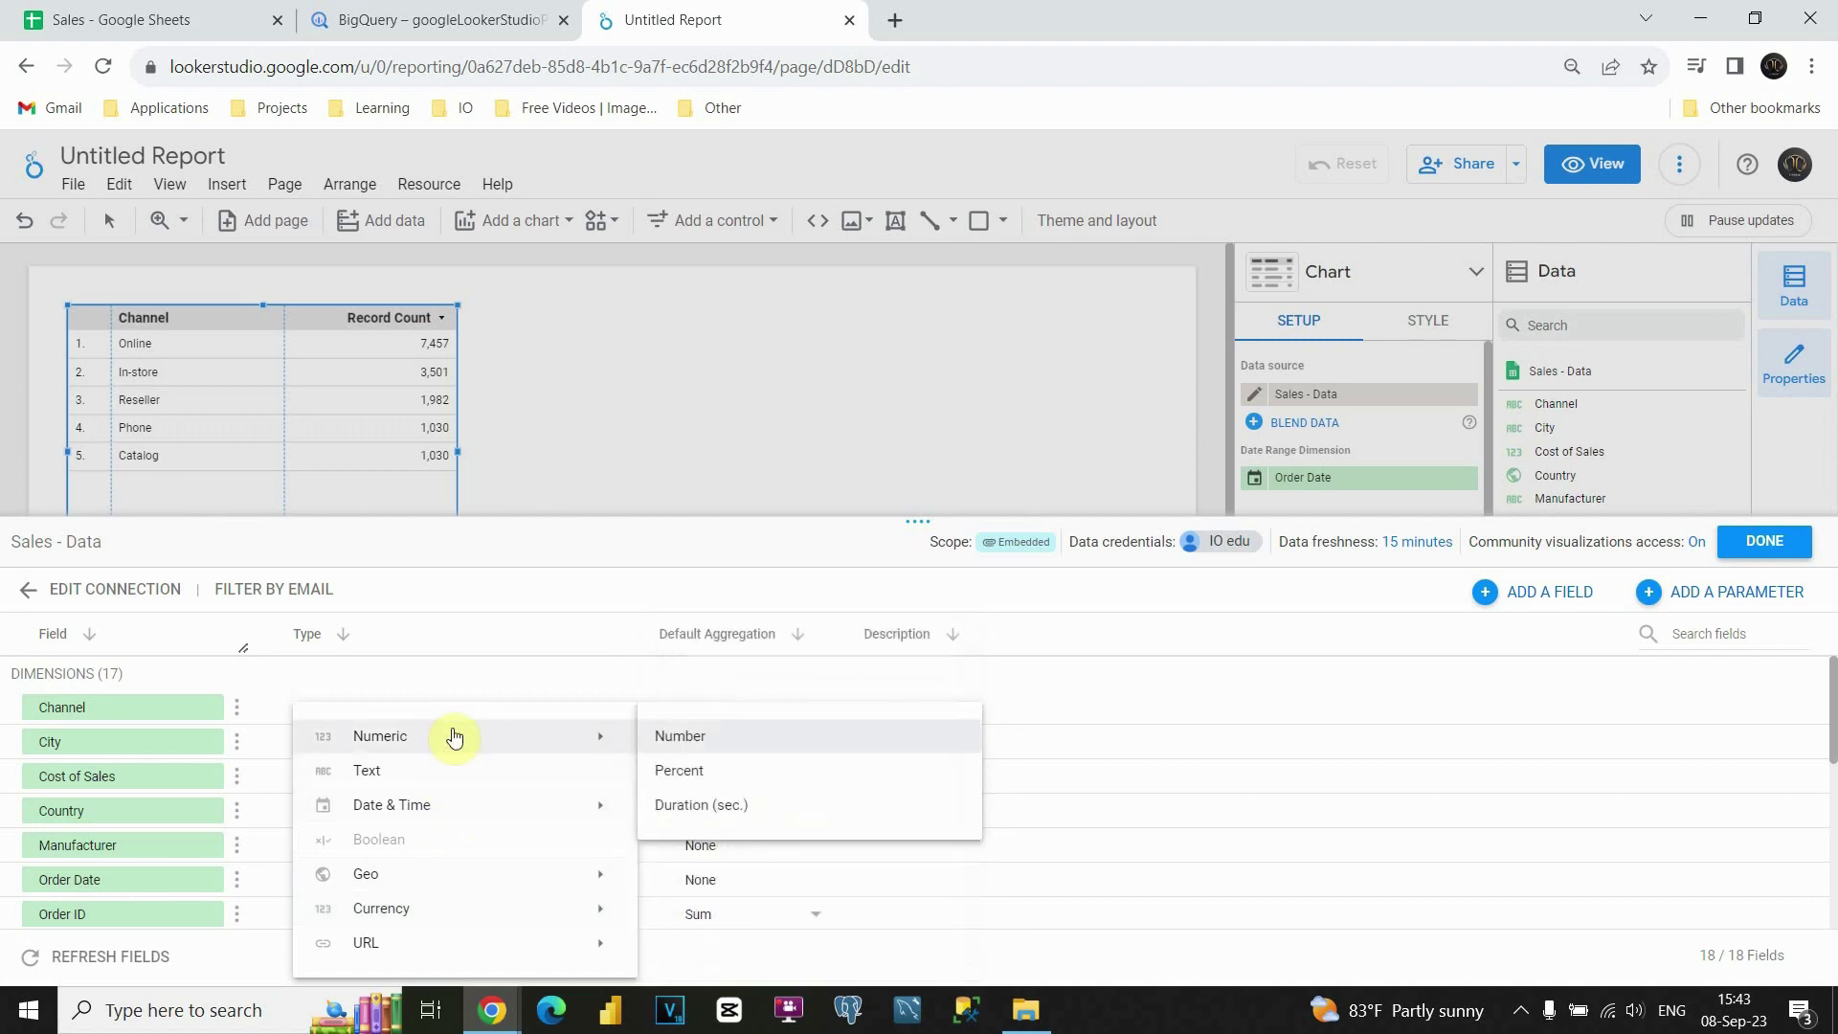
pyautogui.click(515, 577)
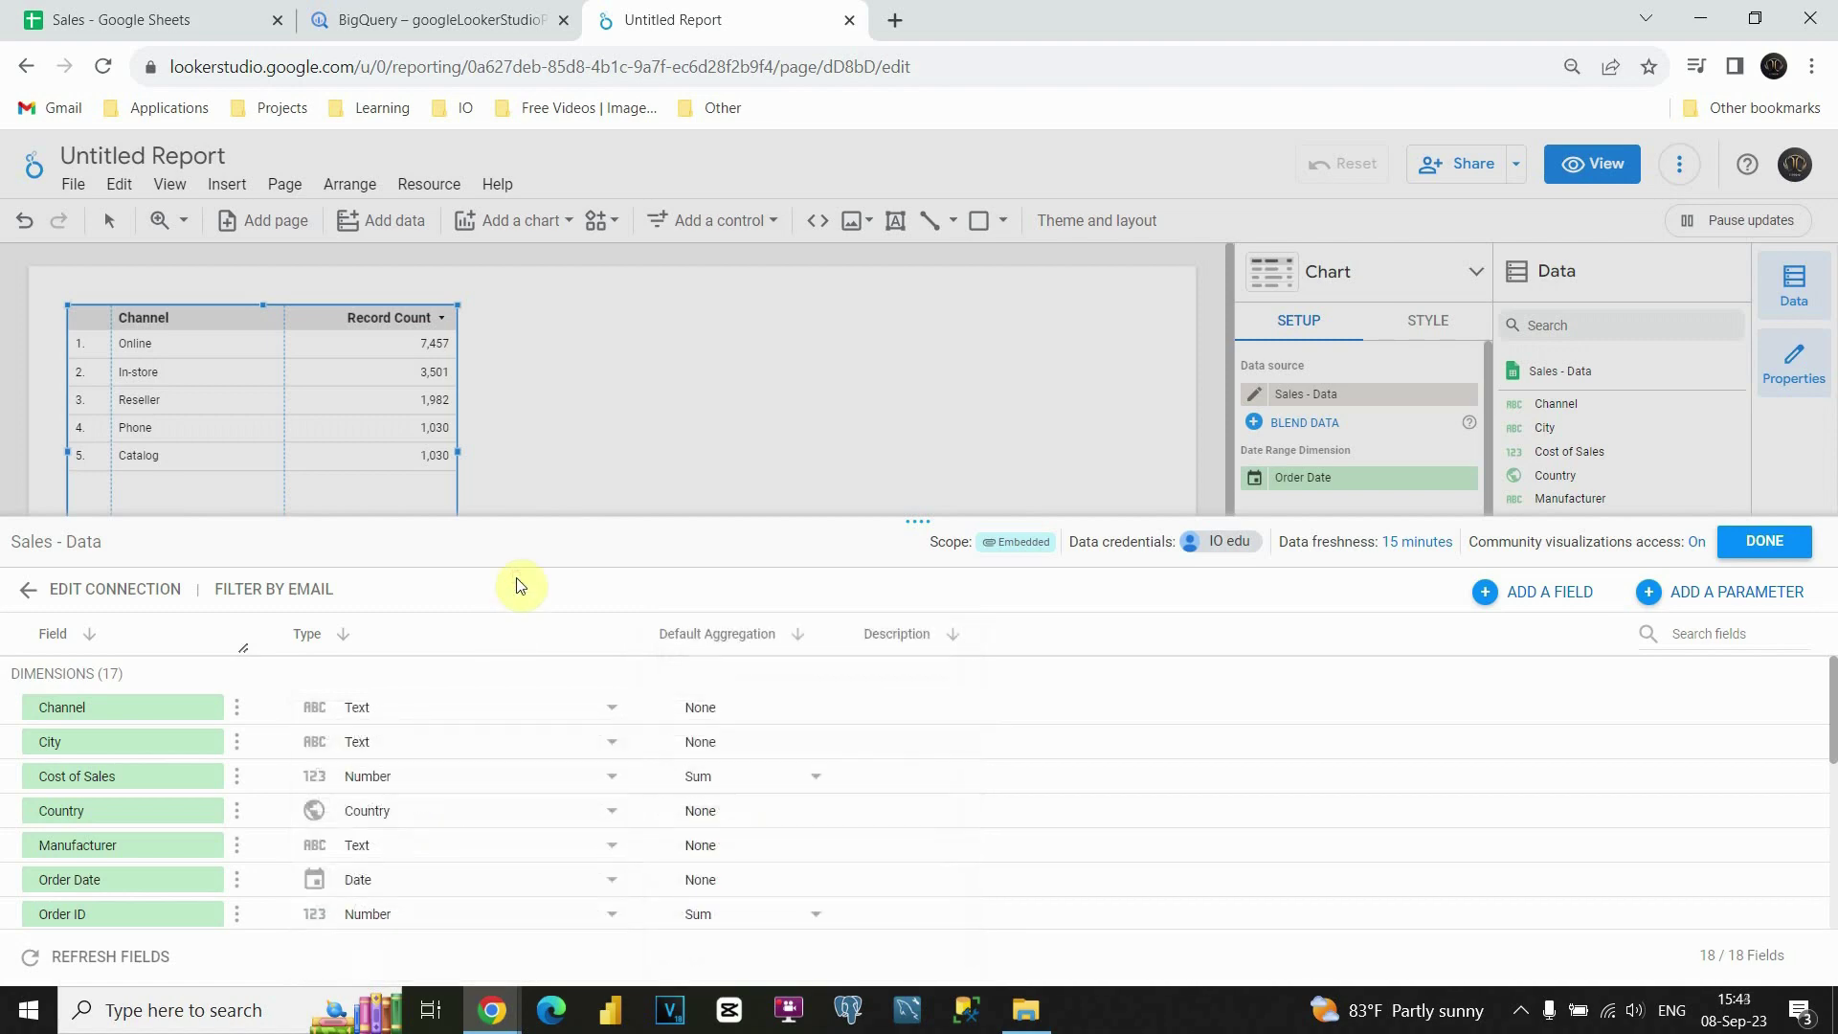
pyautogui.scroll(-3, 450, 804)
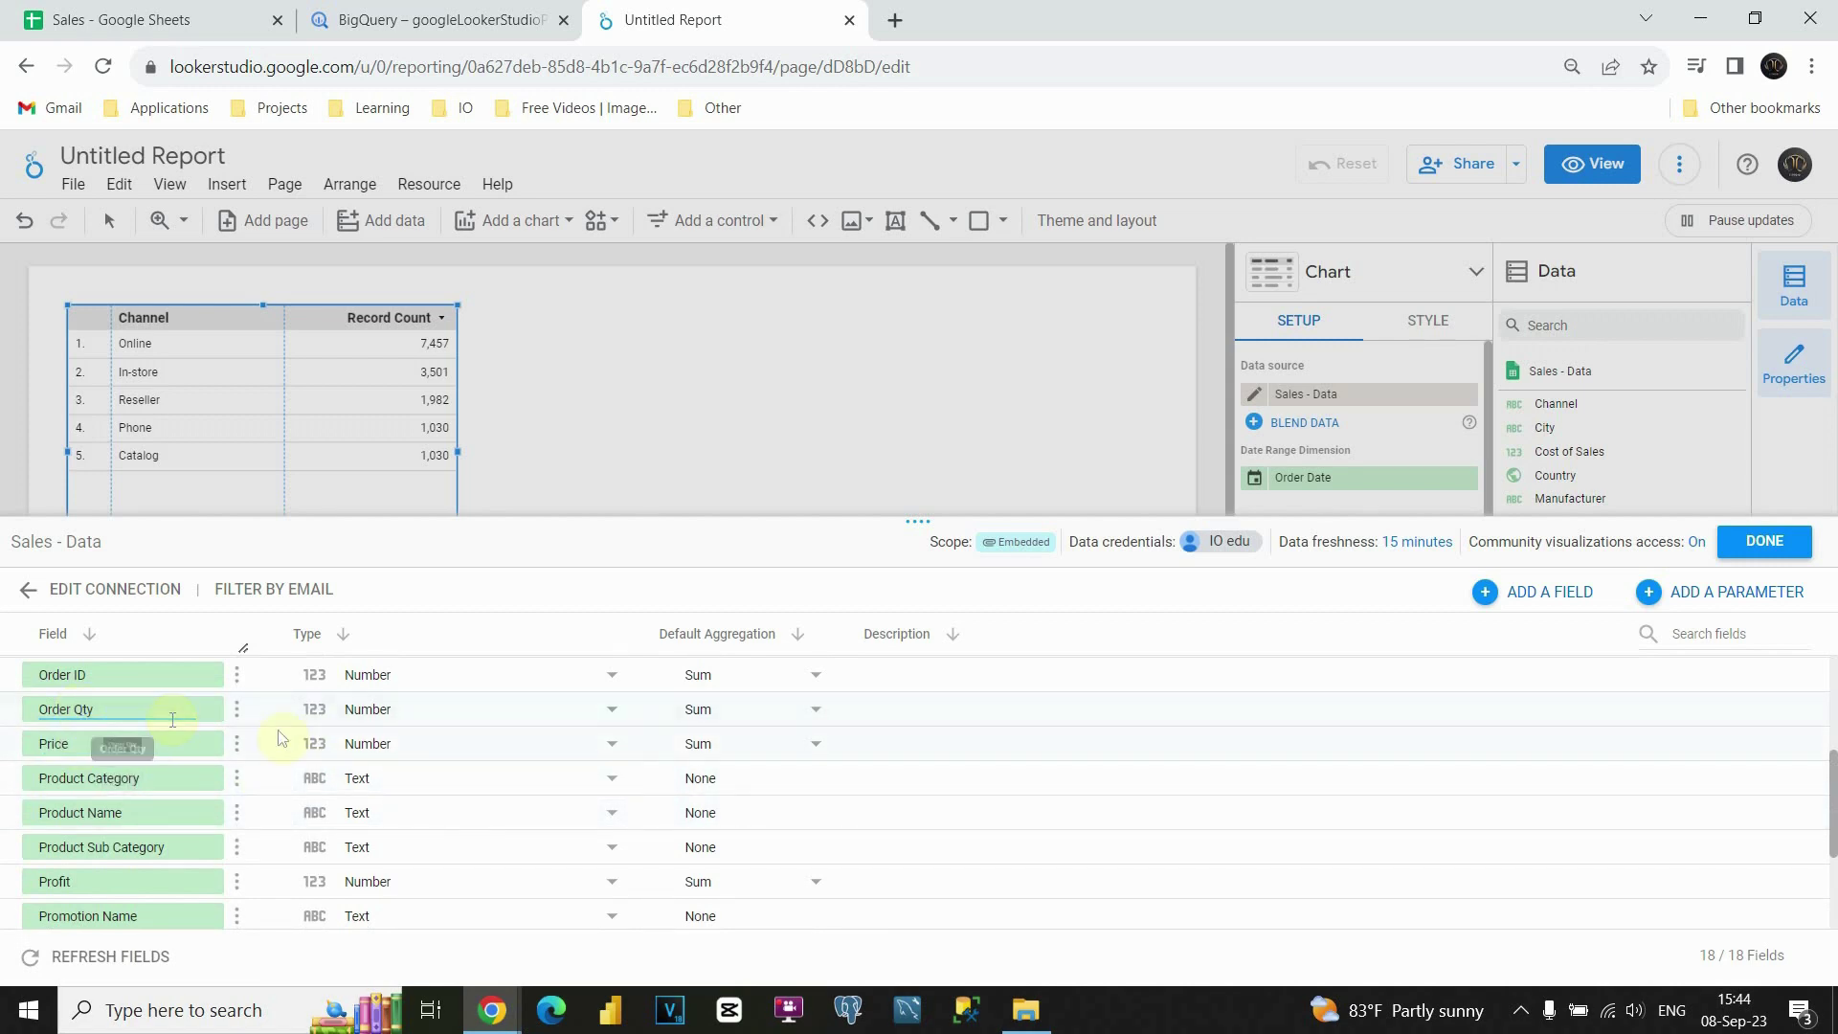
pyautogui.scroll(3, 596, 751)
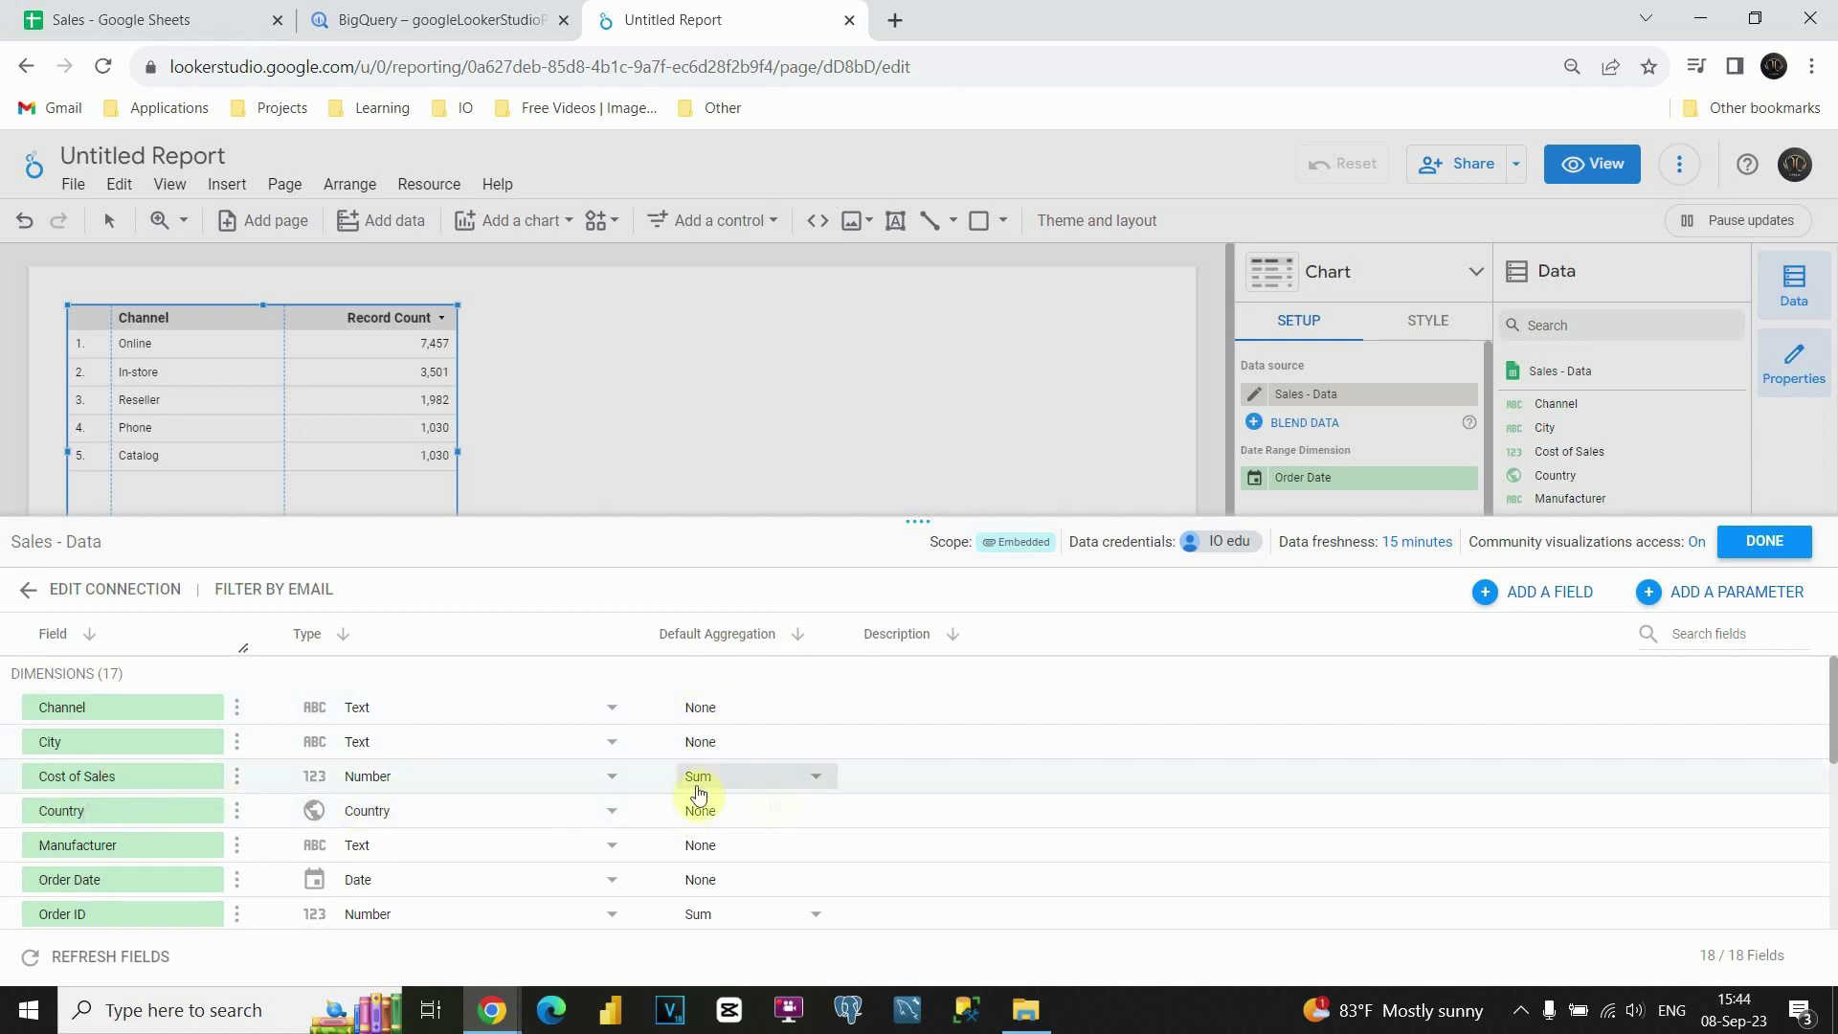
pyautogui.scroll(-5, 767, 814)
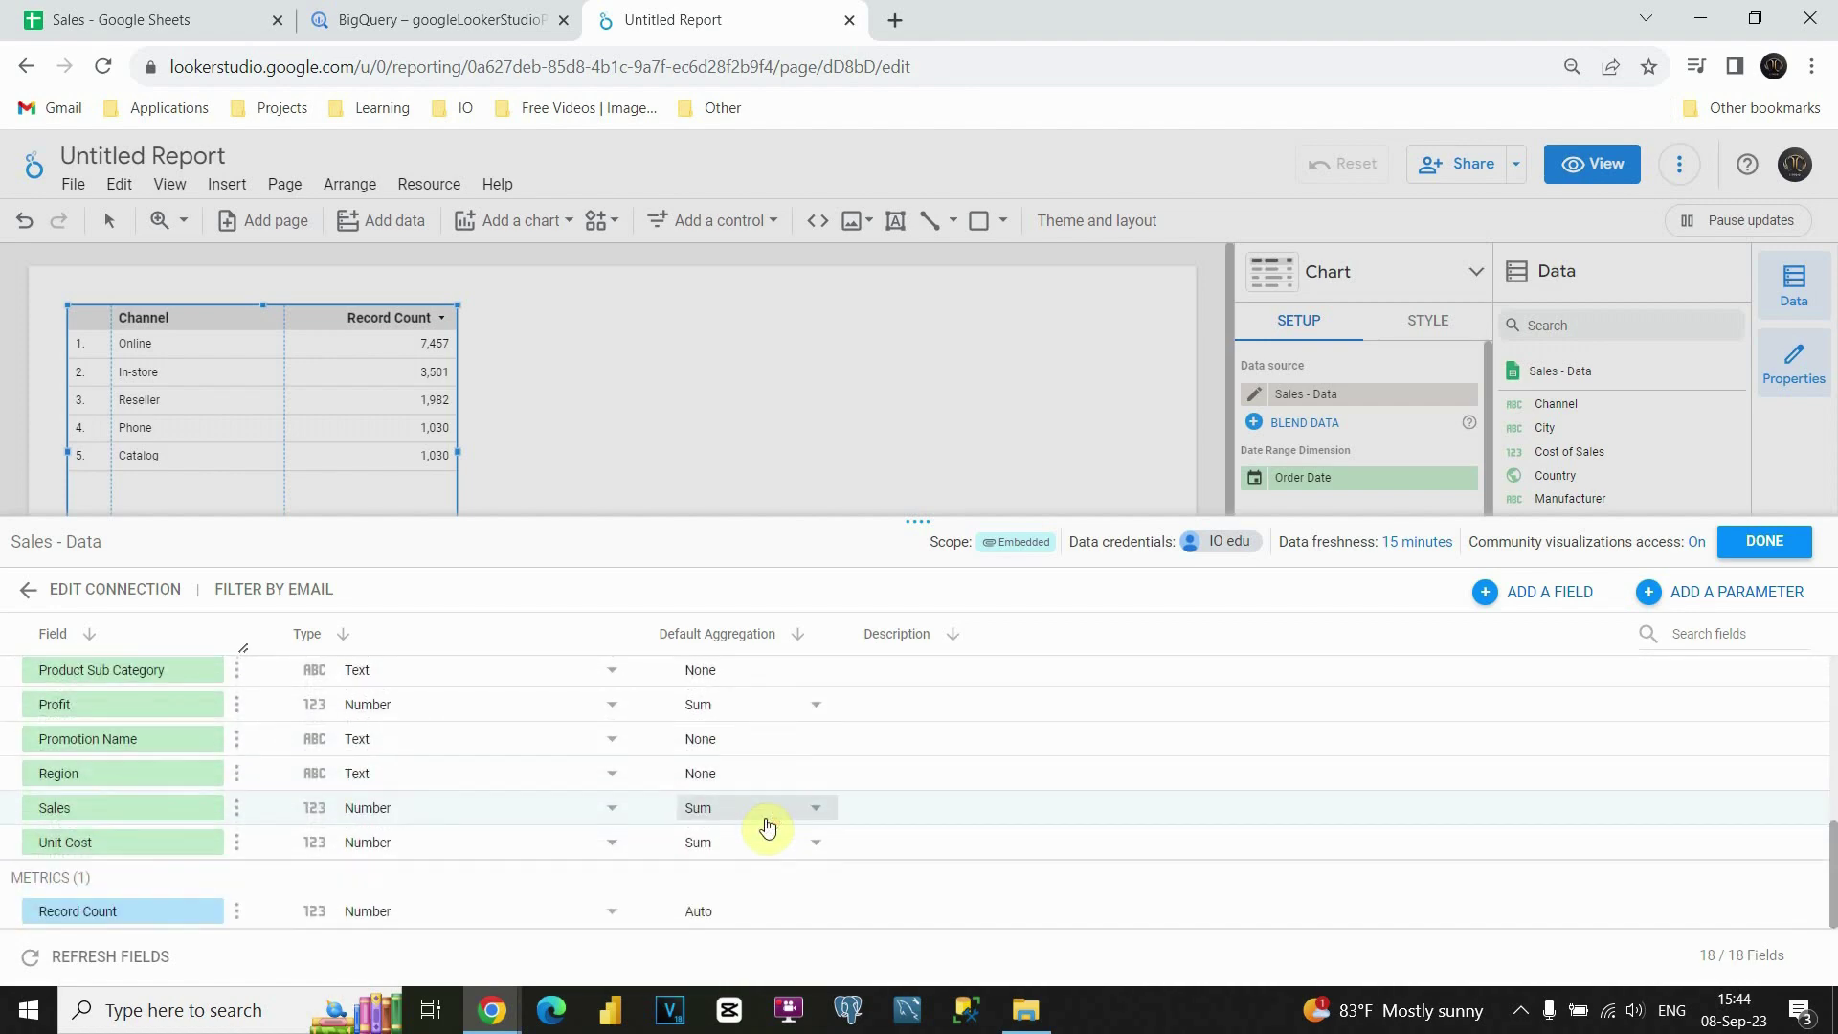
pyautogui.scroll(5, 765, 818)
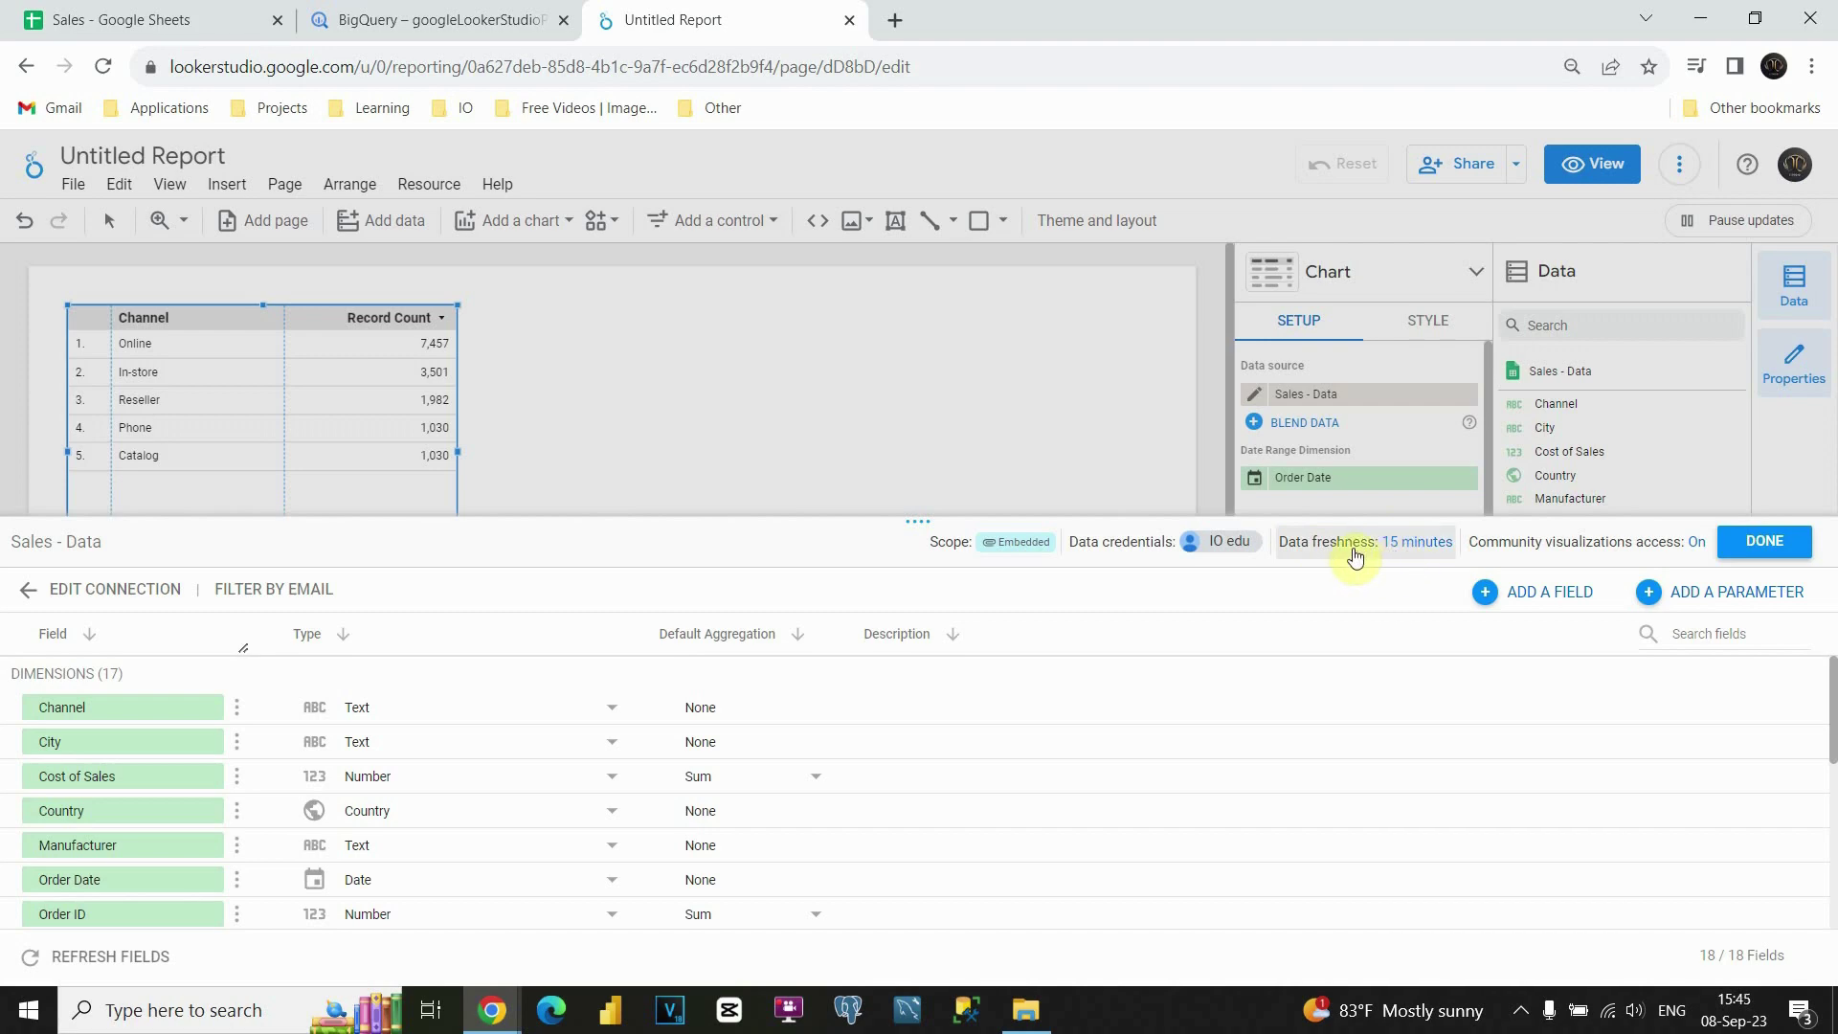
pyautogui.click(1354, 553)
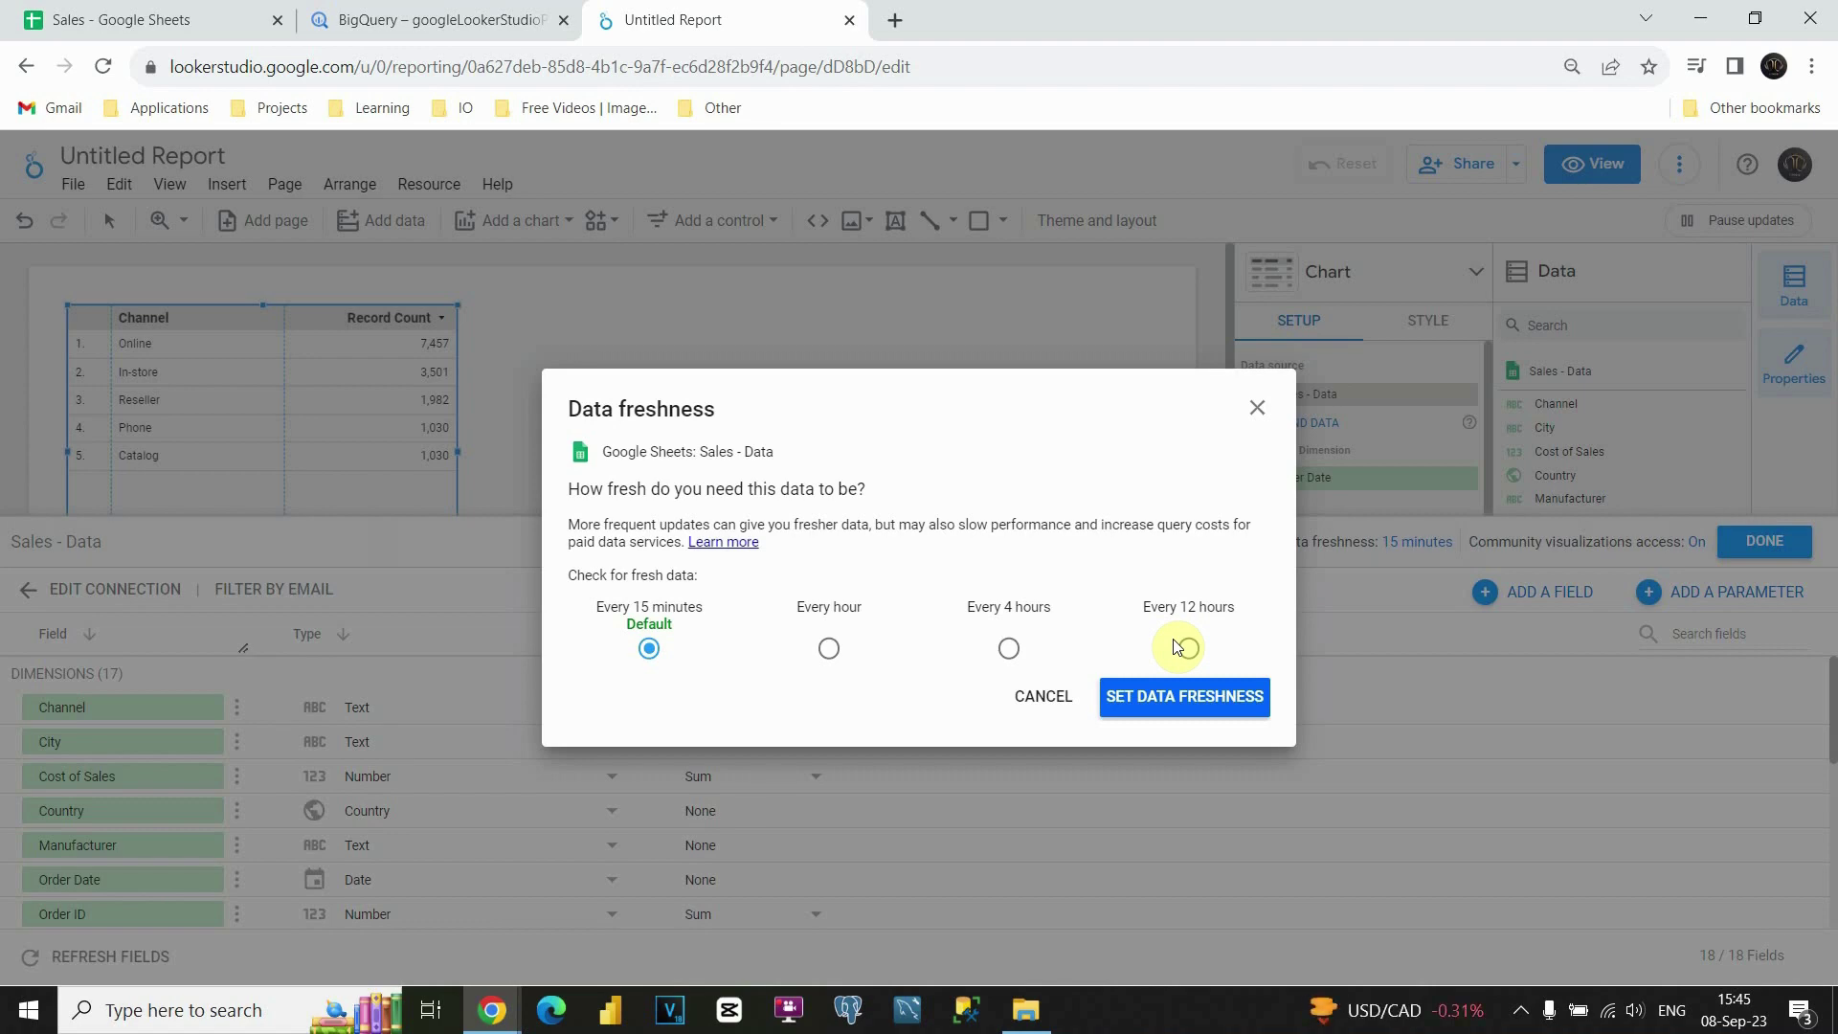
# Step: Keep Sales - Data's freshness at every 15 minutes and close its data source editor
pyautogui.click(1158, 707)
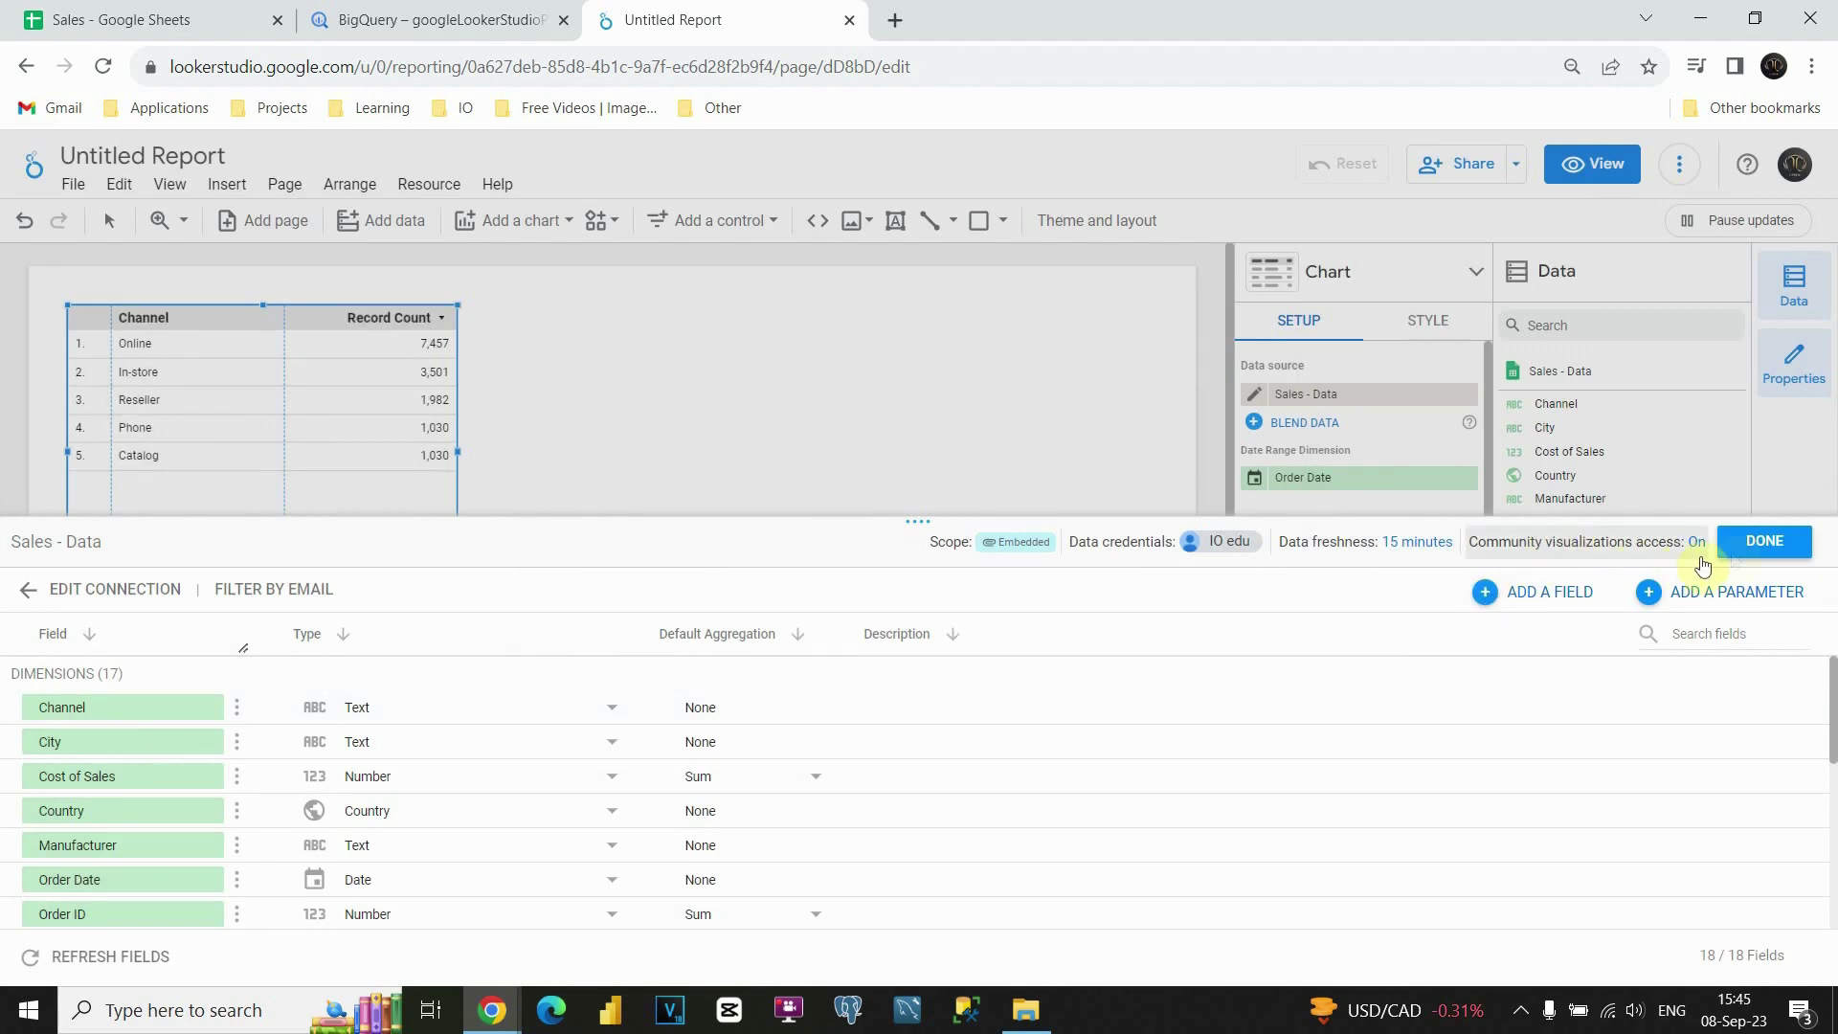
pyautogui.click(1764, 541)
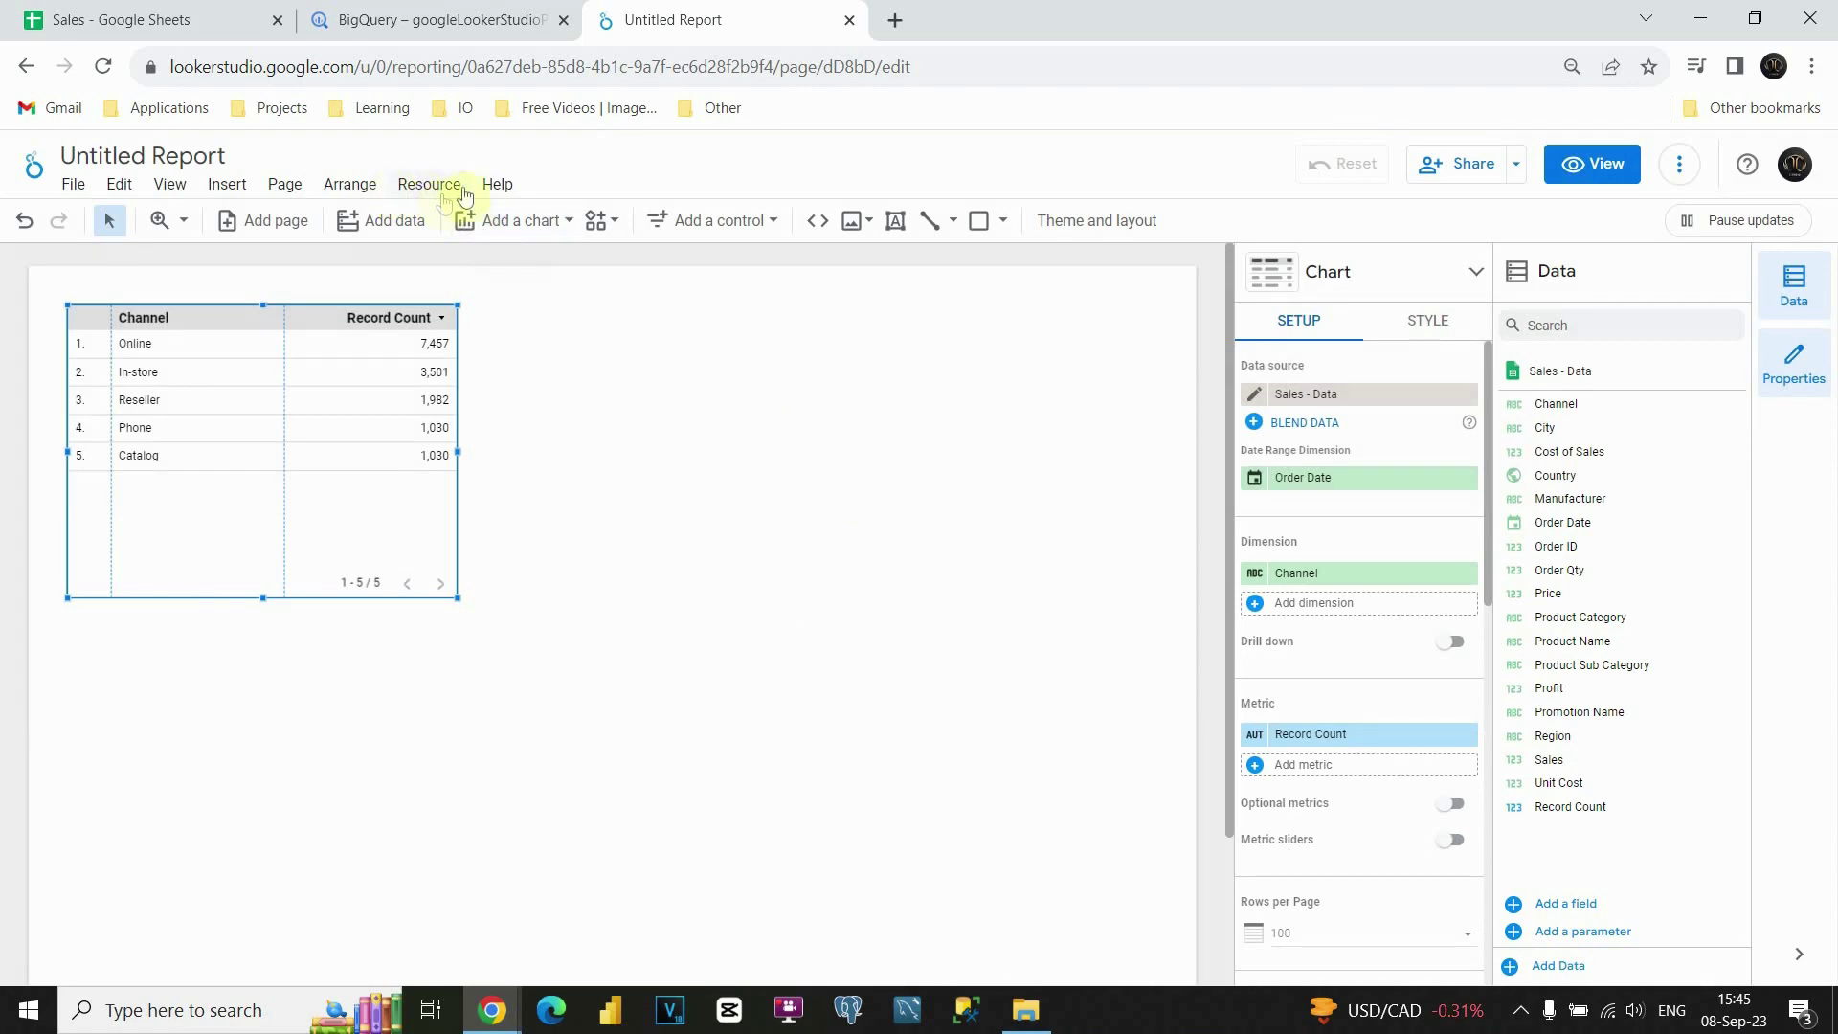
# Step: Open Manage added data sources and review Sales - Data's Google Sheets connector, 1-chart usage and Working status
pyautogui.click(425, 196)
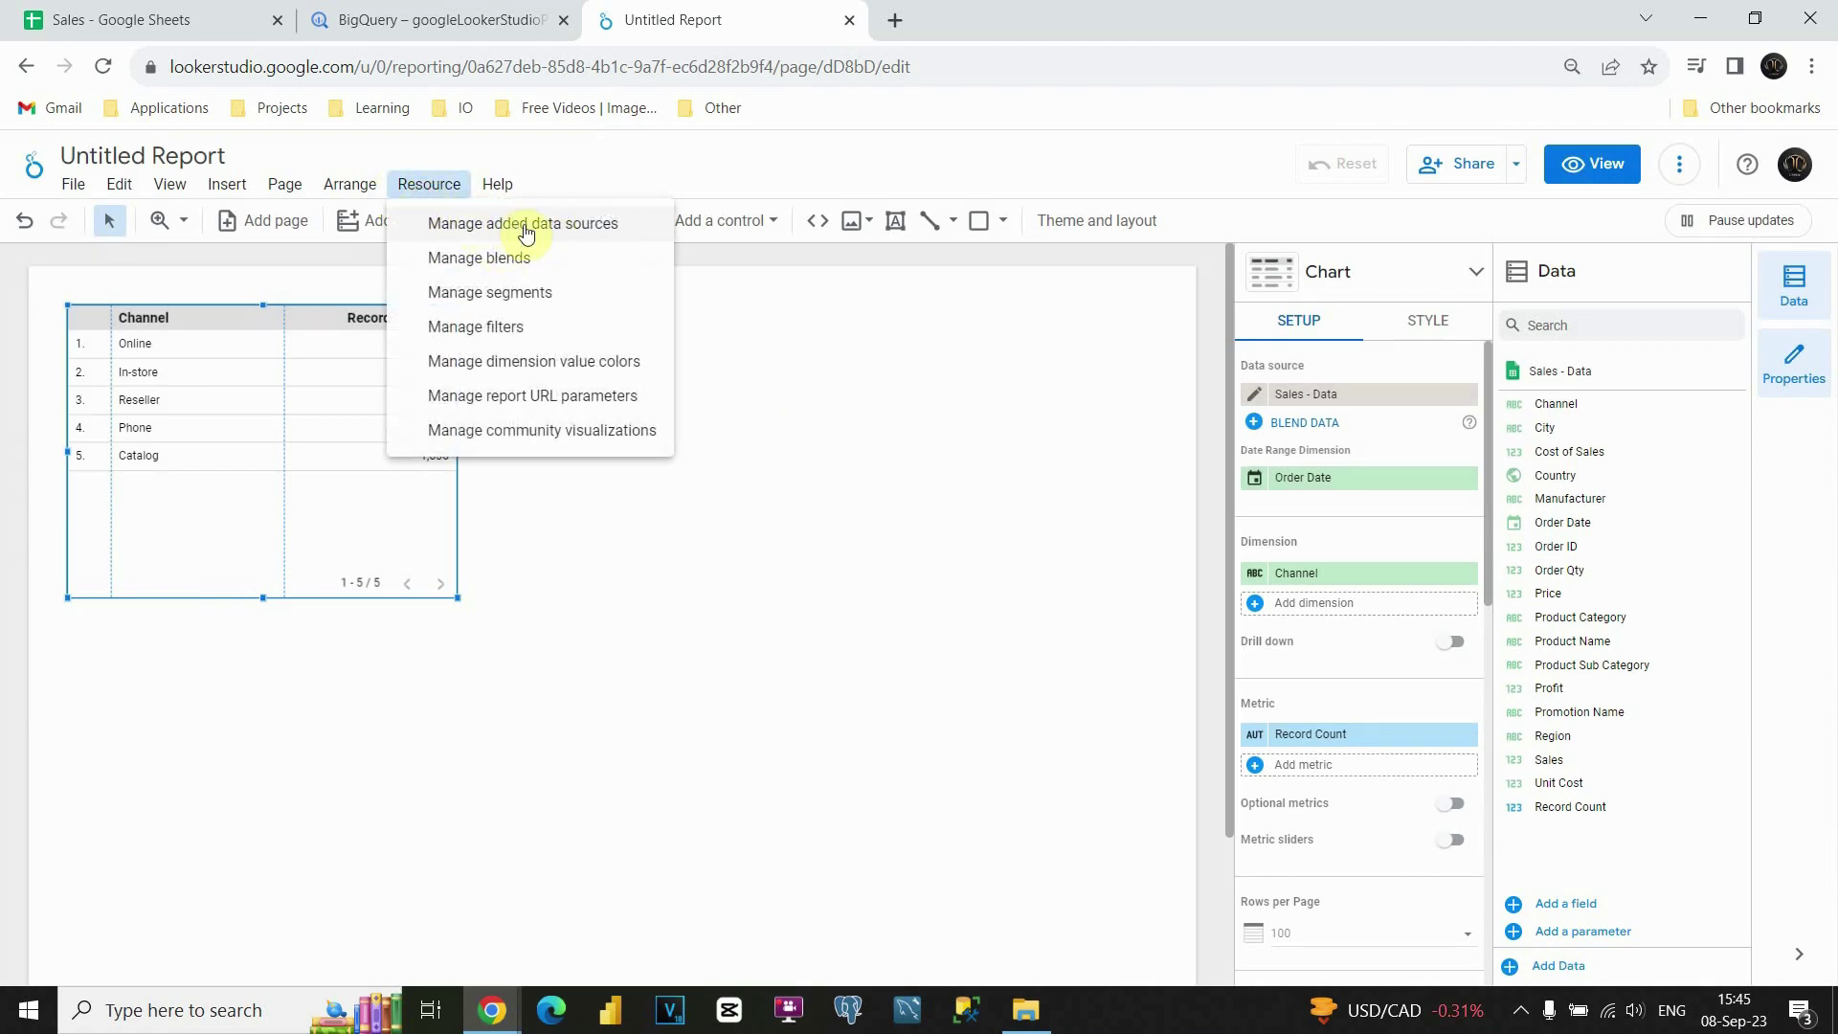
pyautogui.click(525, 230)
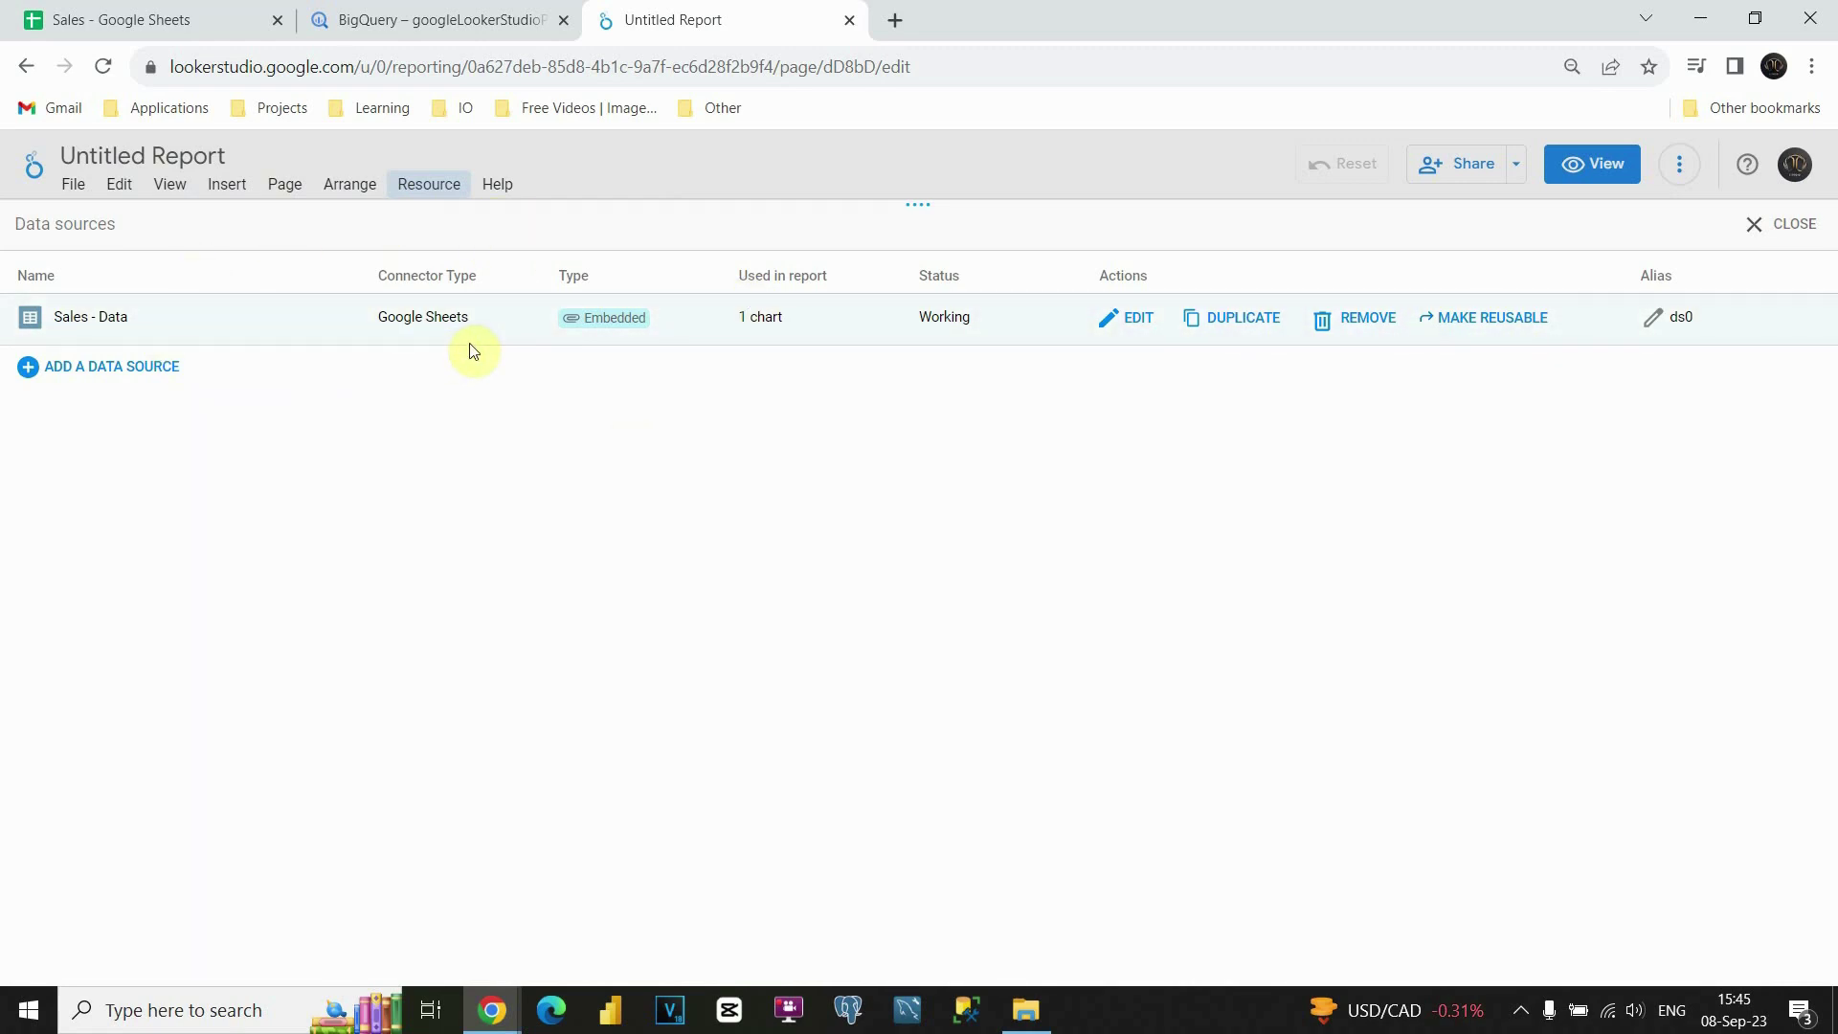
pyautogui.tripleClick(403, 319)
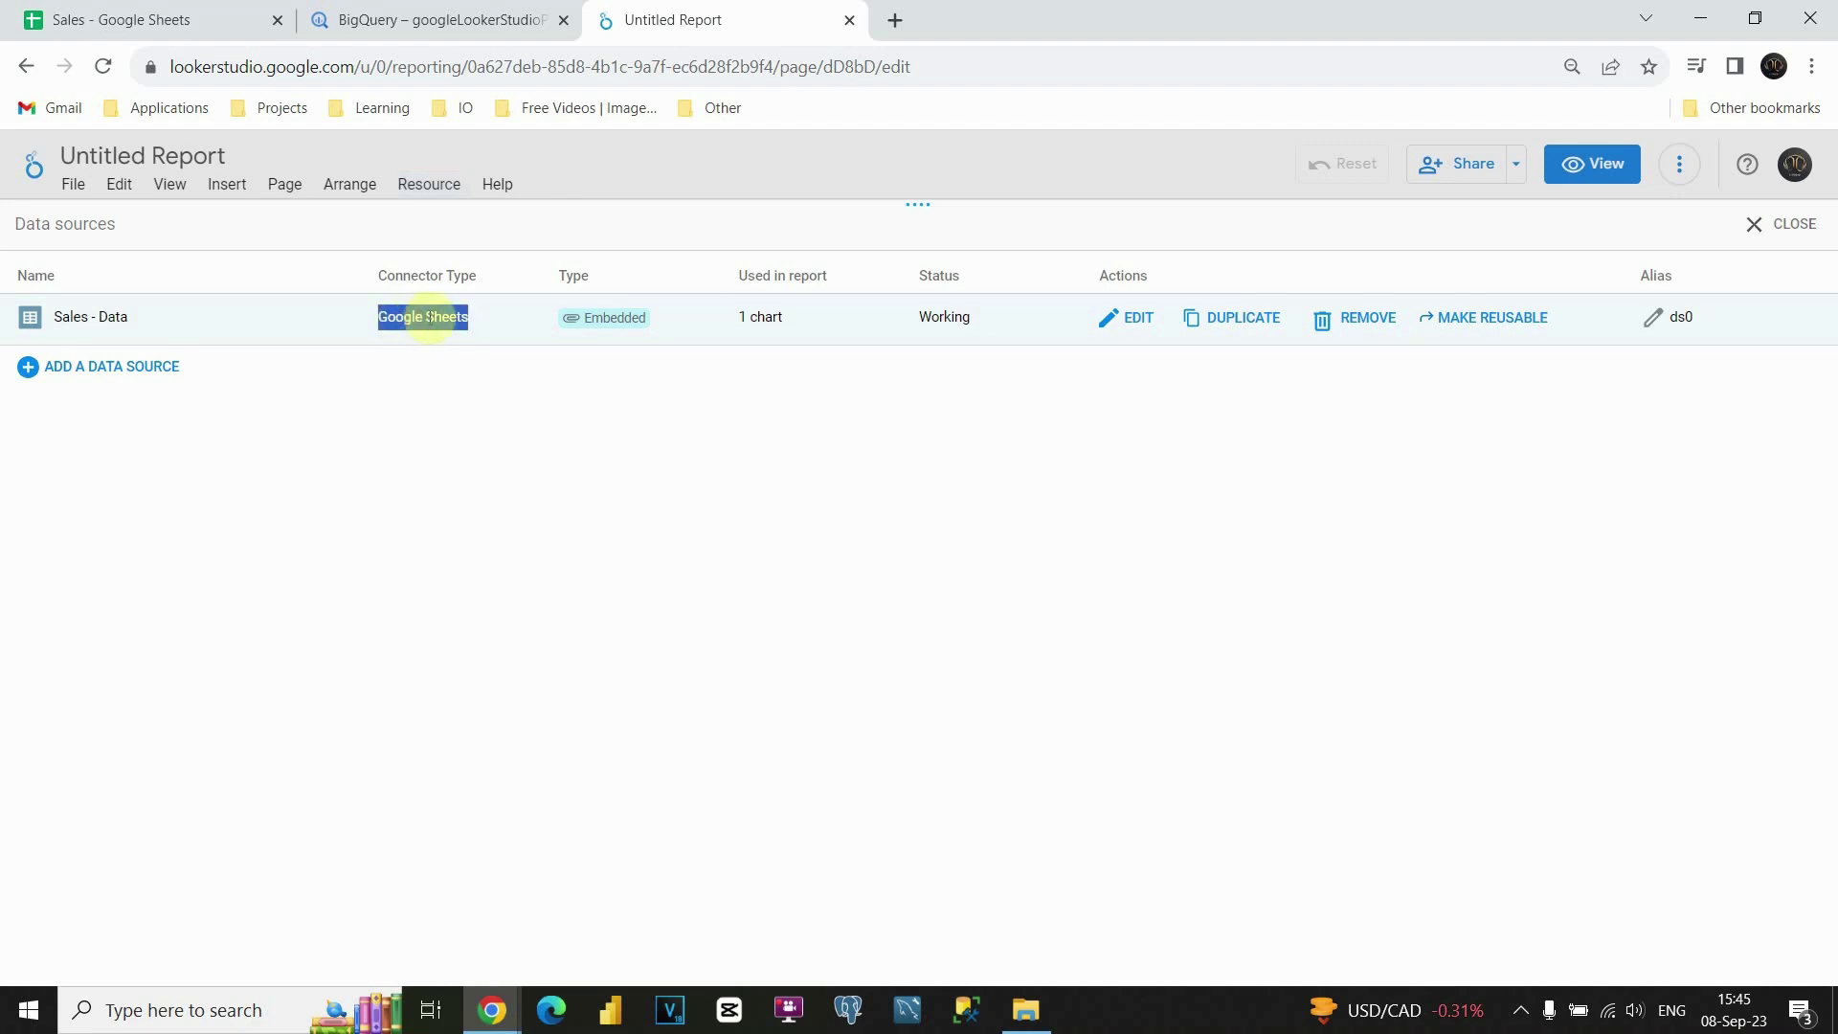
pyautogui.doubleClick(757, 317)
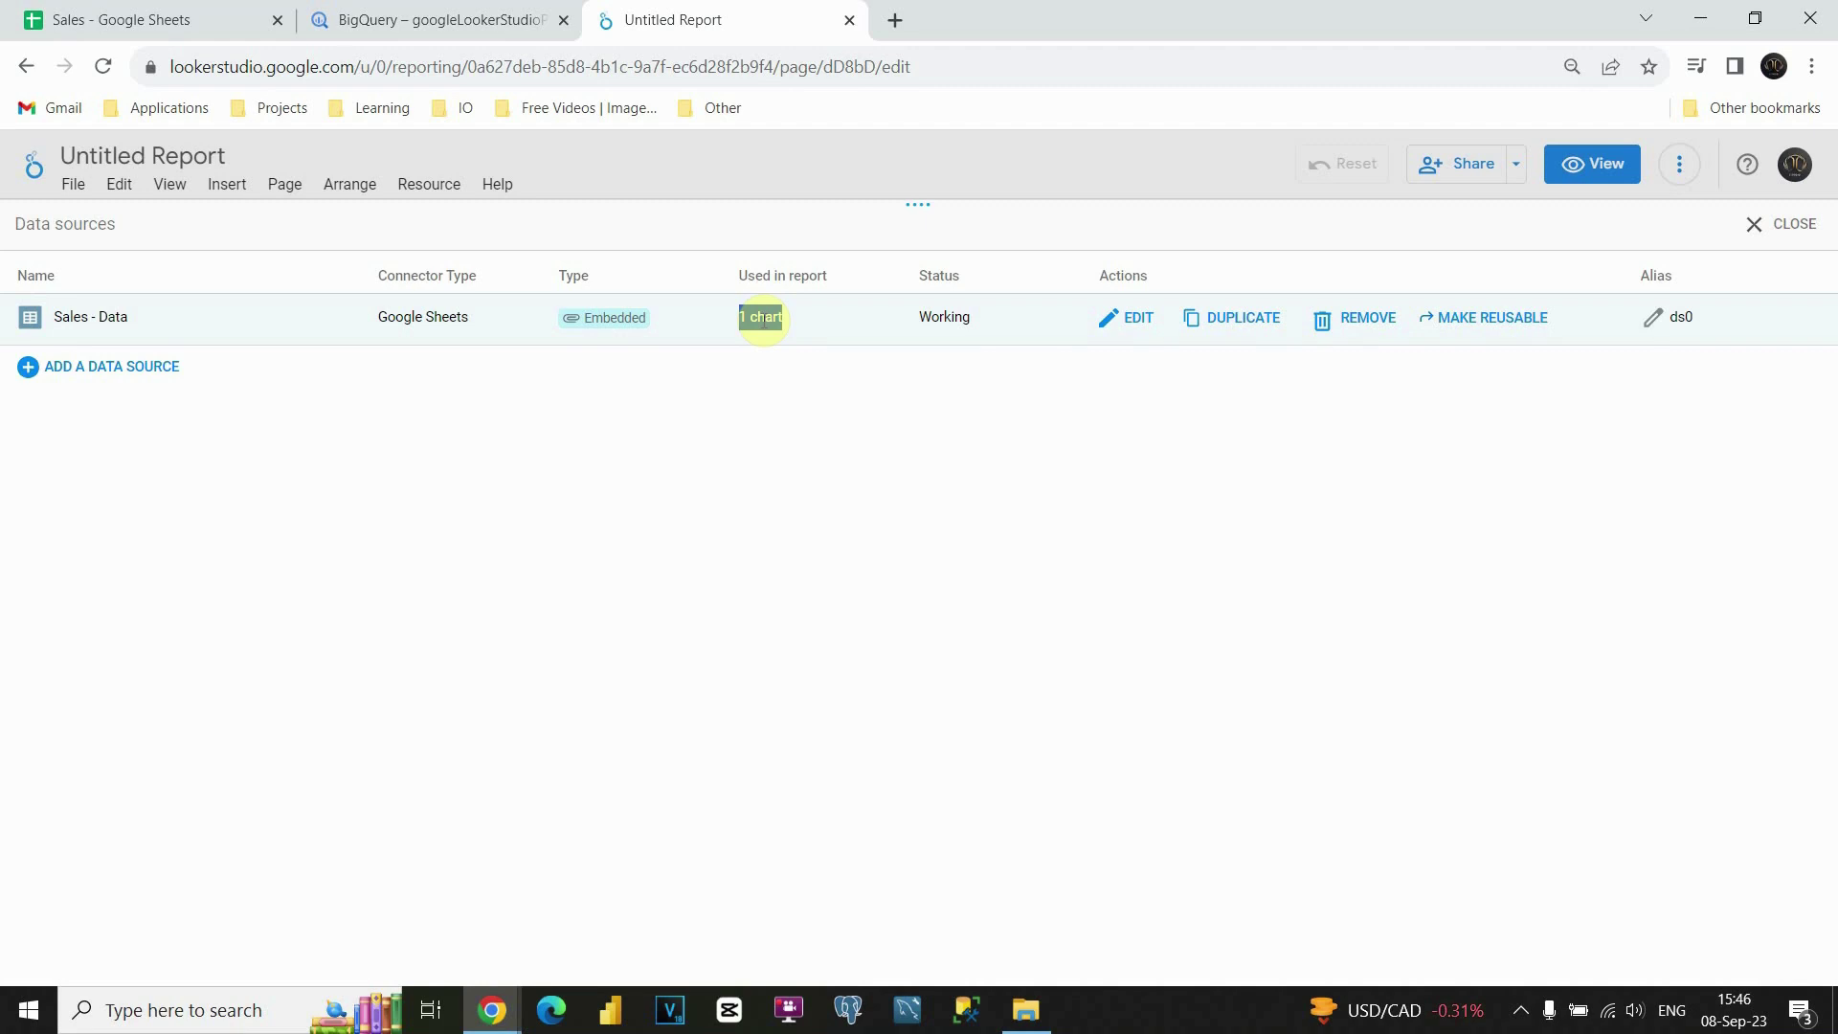
pyautogui.doubleClick(948, 316)
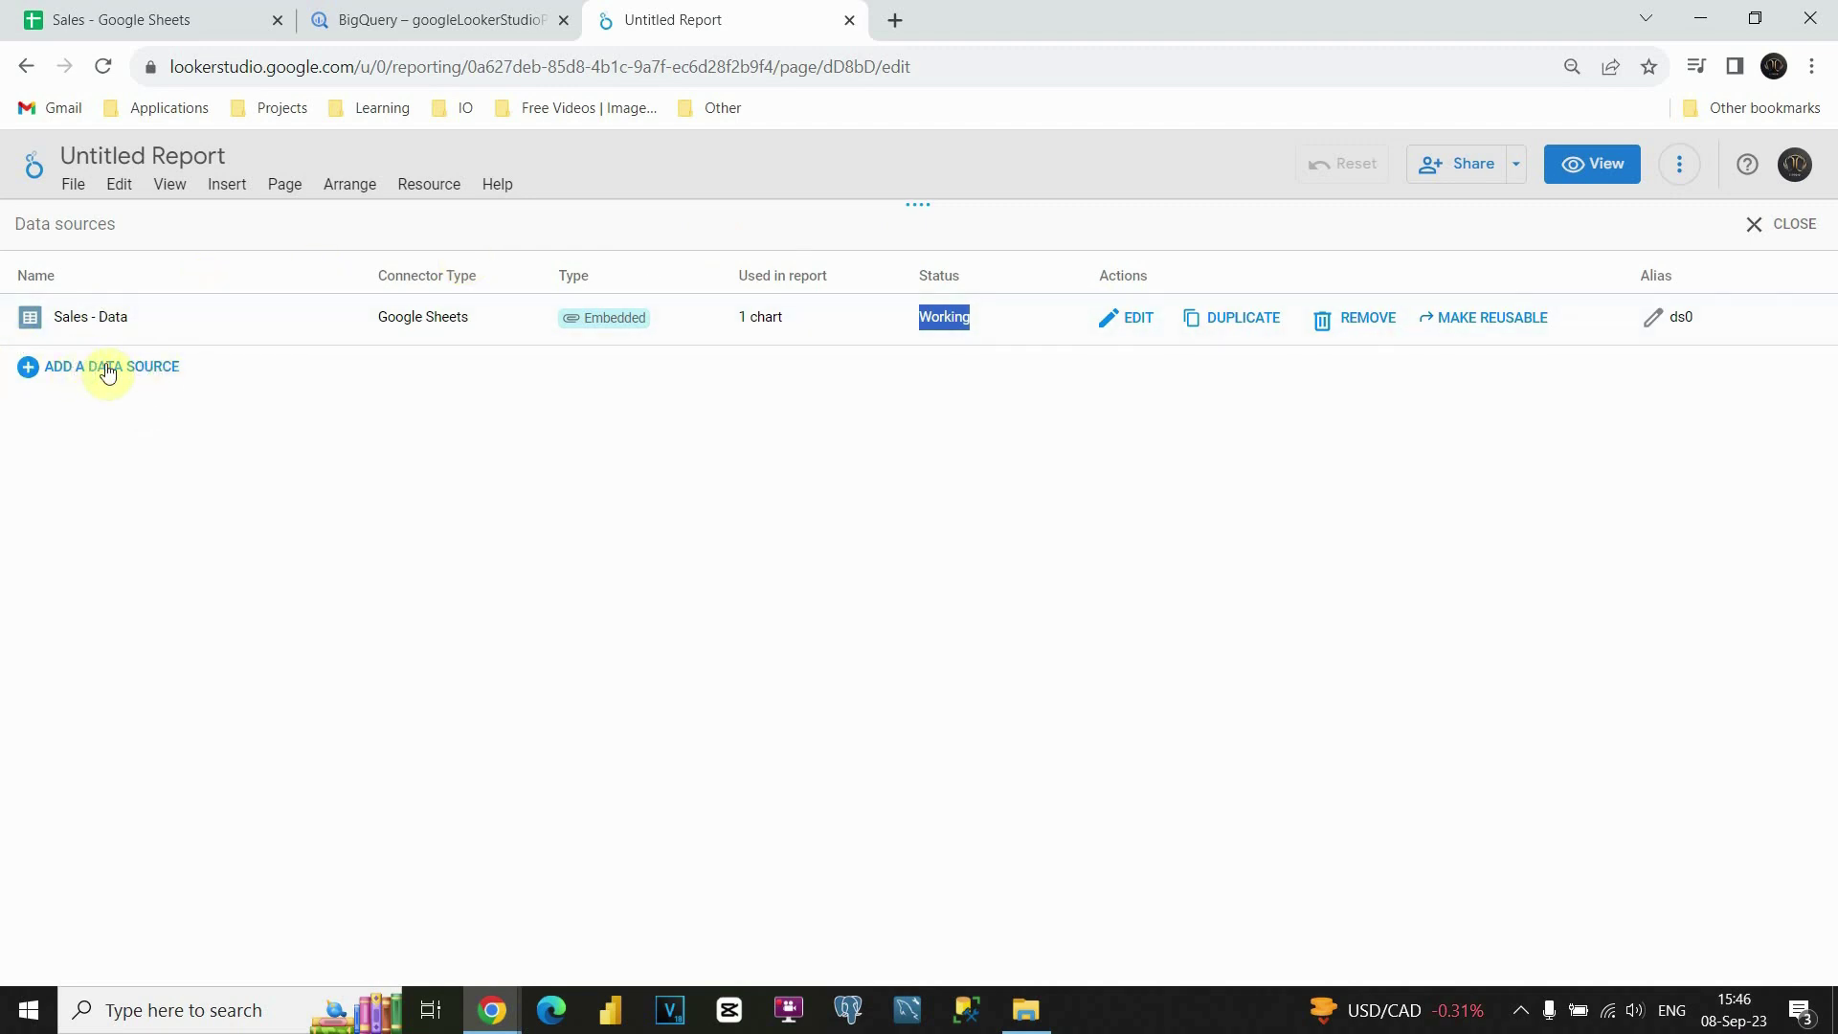
# Step: Add BigQuery table googleLookerStudioProject > google_looker_studio_course > employee_info to the report
pyautogui.click(107, 372)
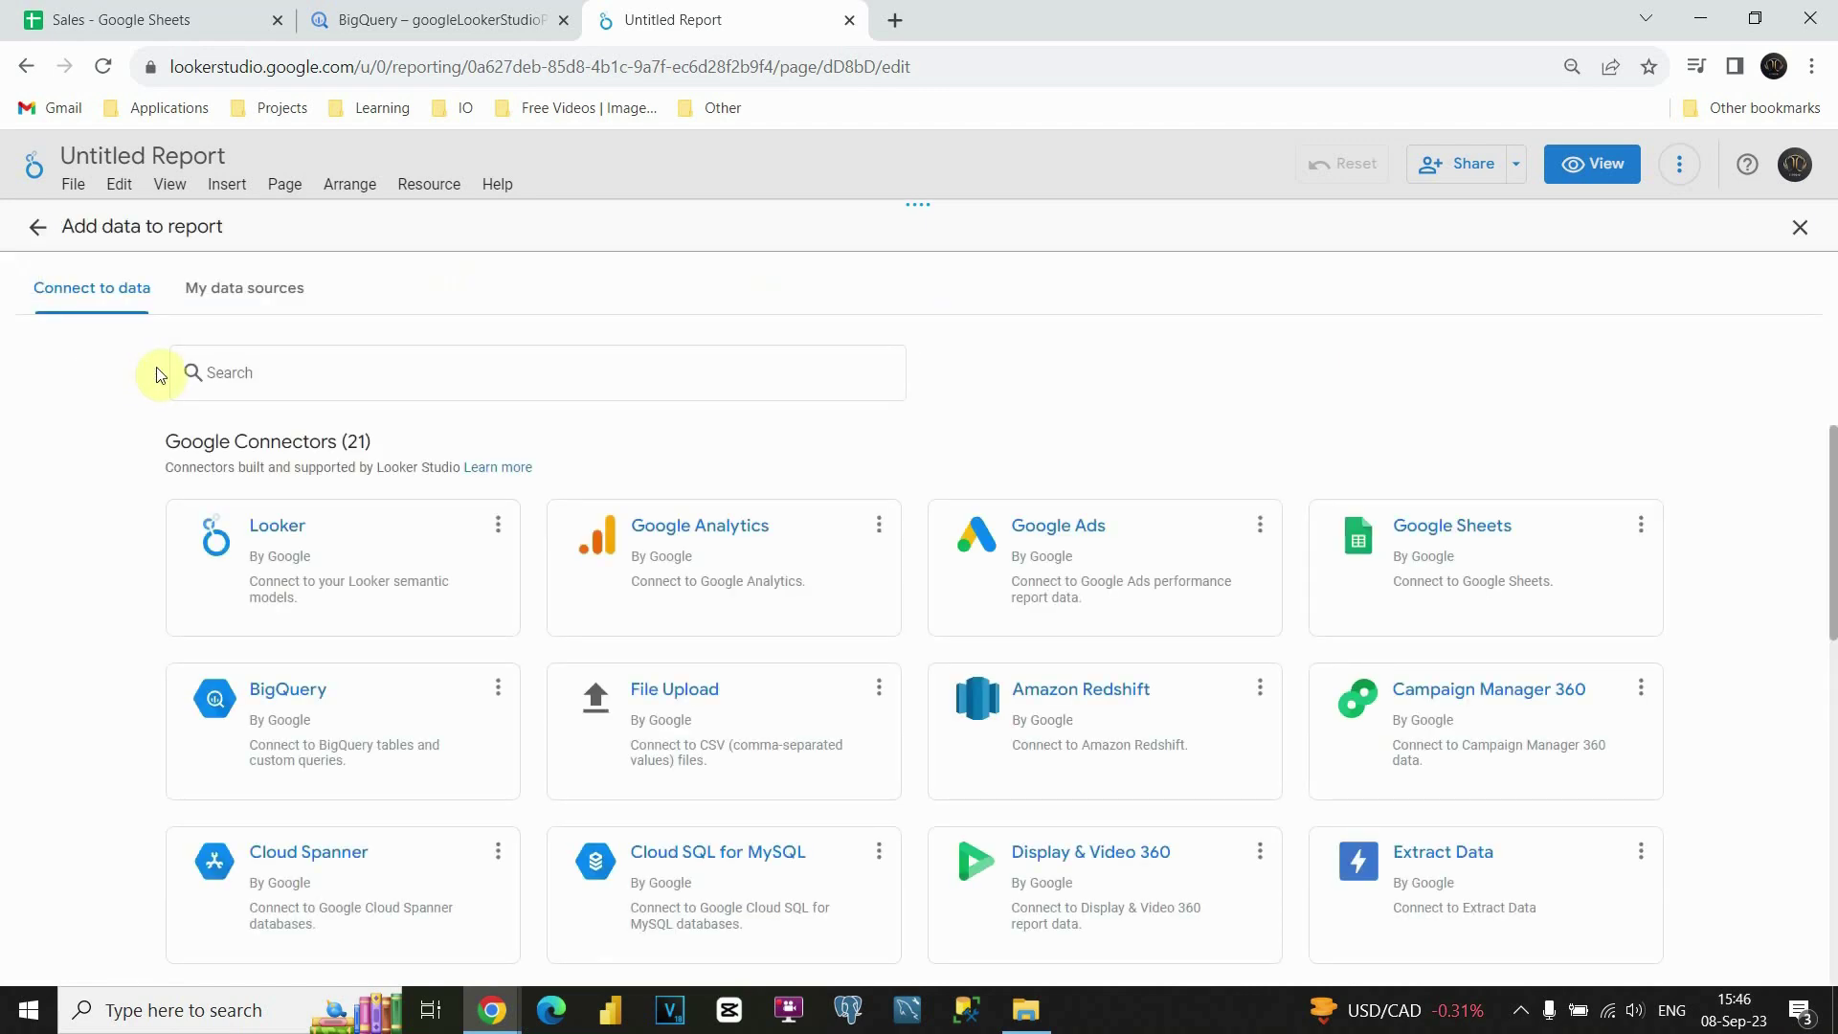
pyautogui.click(297, 725)
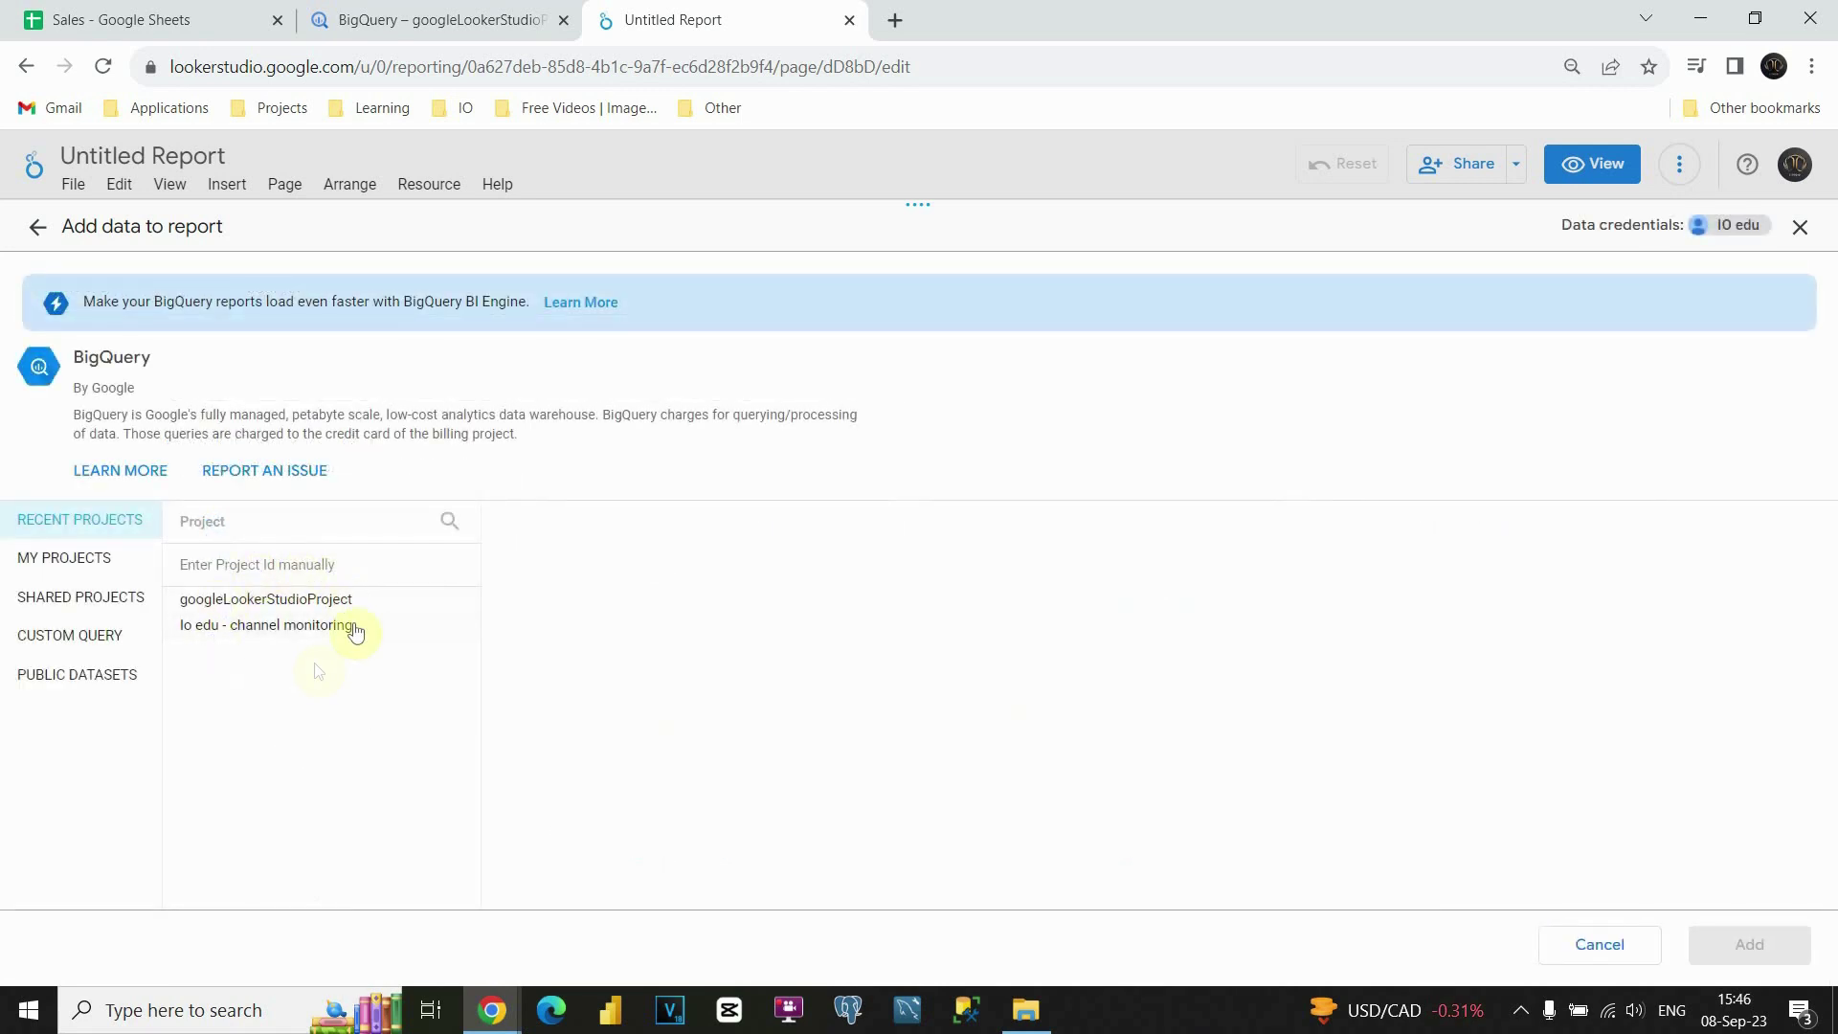
pyautogui.click(277, 601)
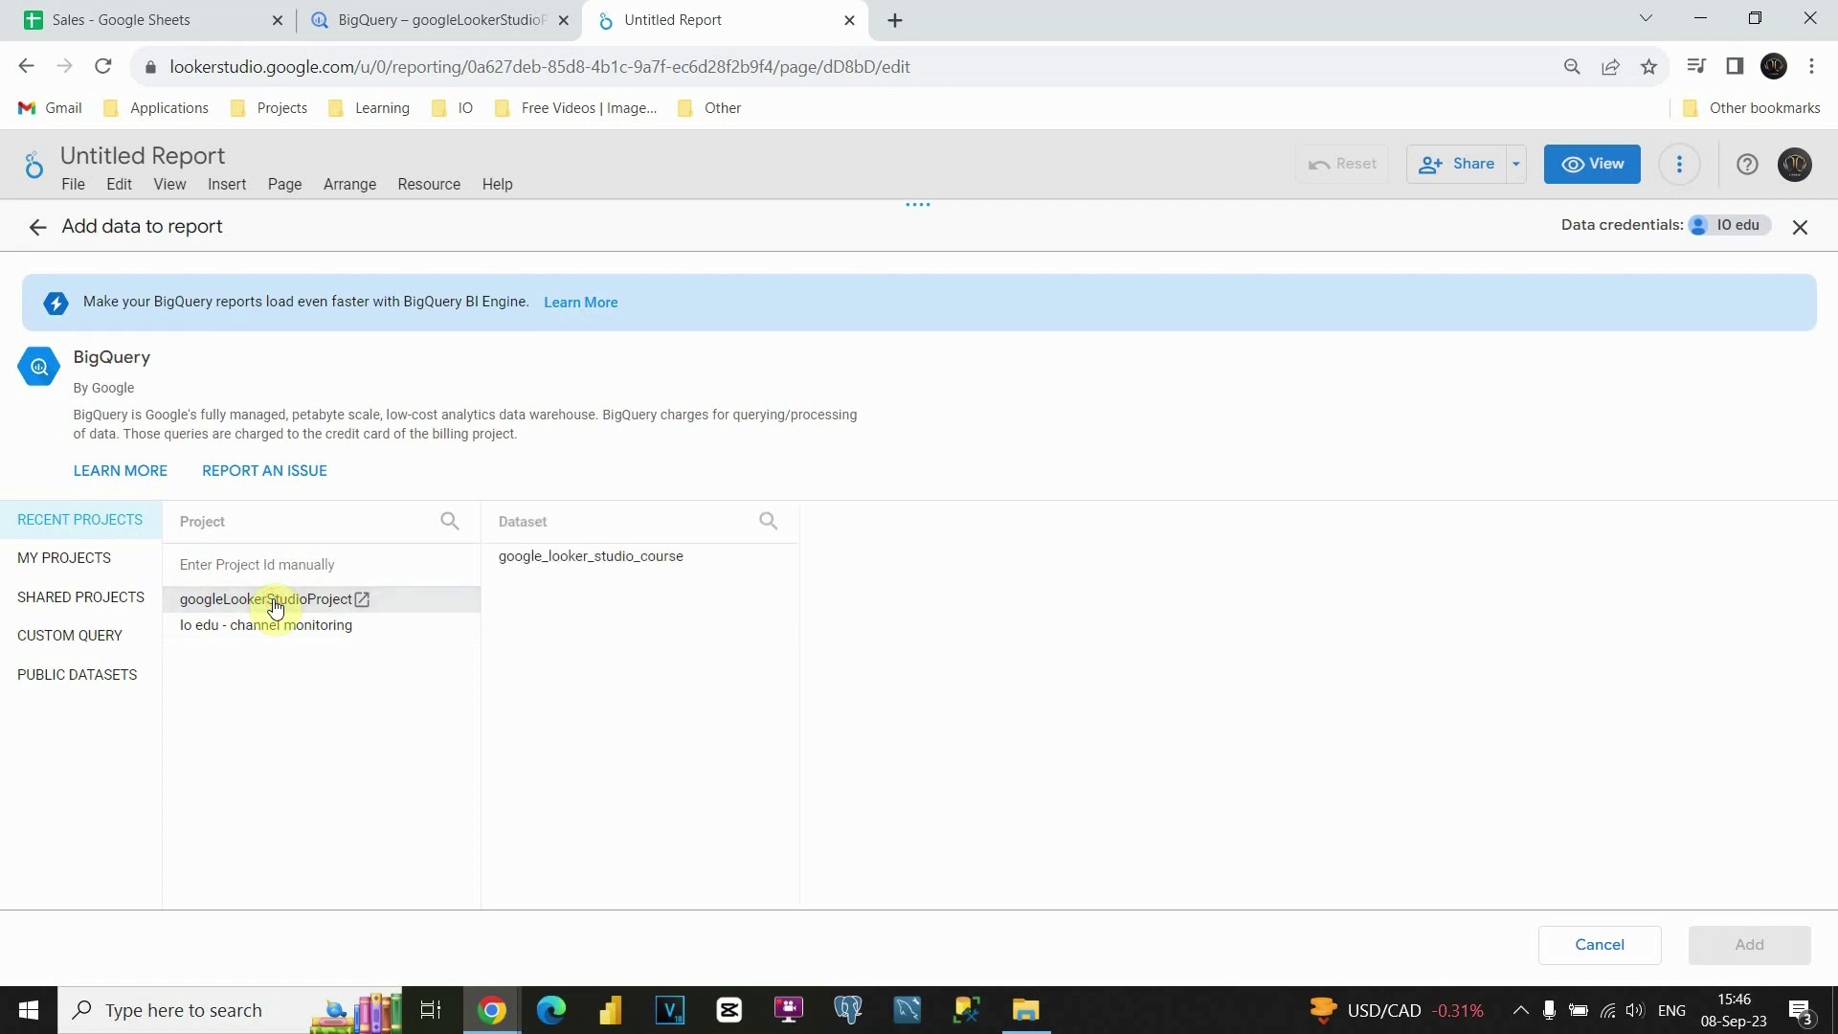
pyautogui.click(567, 559)
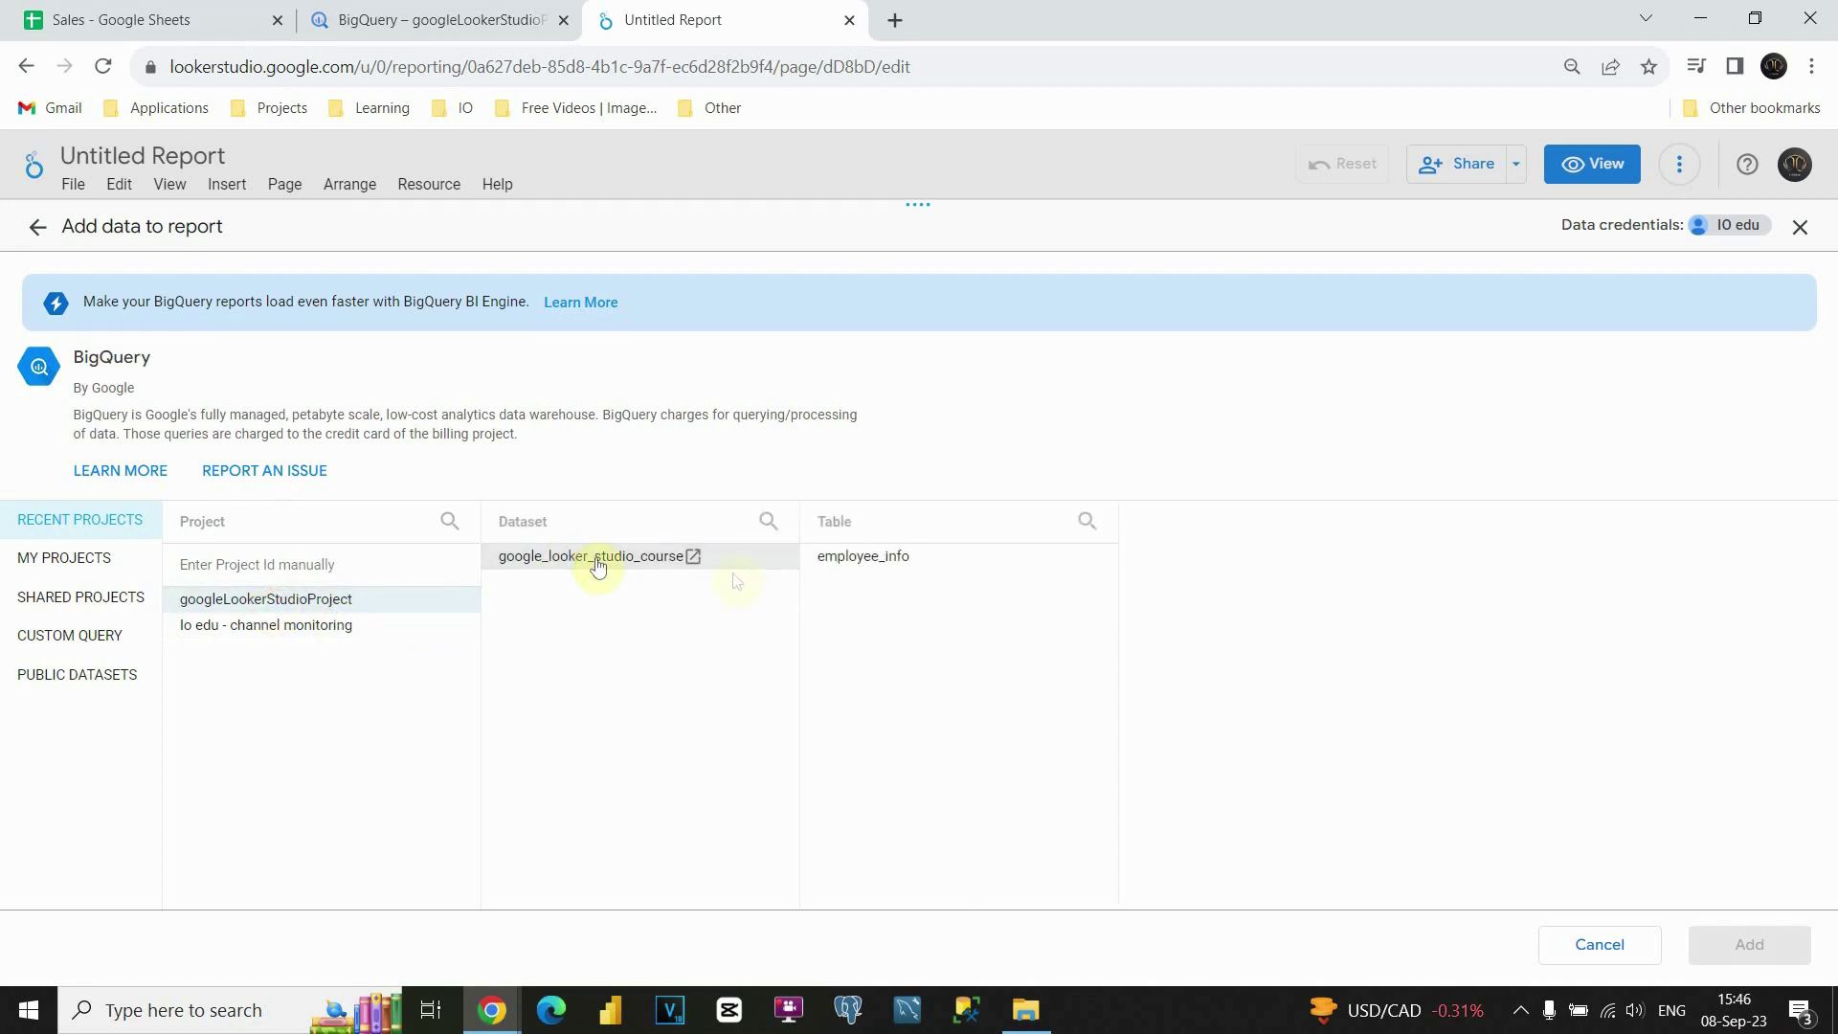
pyautogui.click(898, 571)
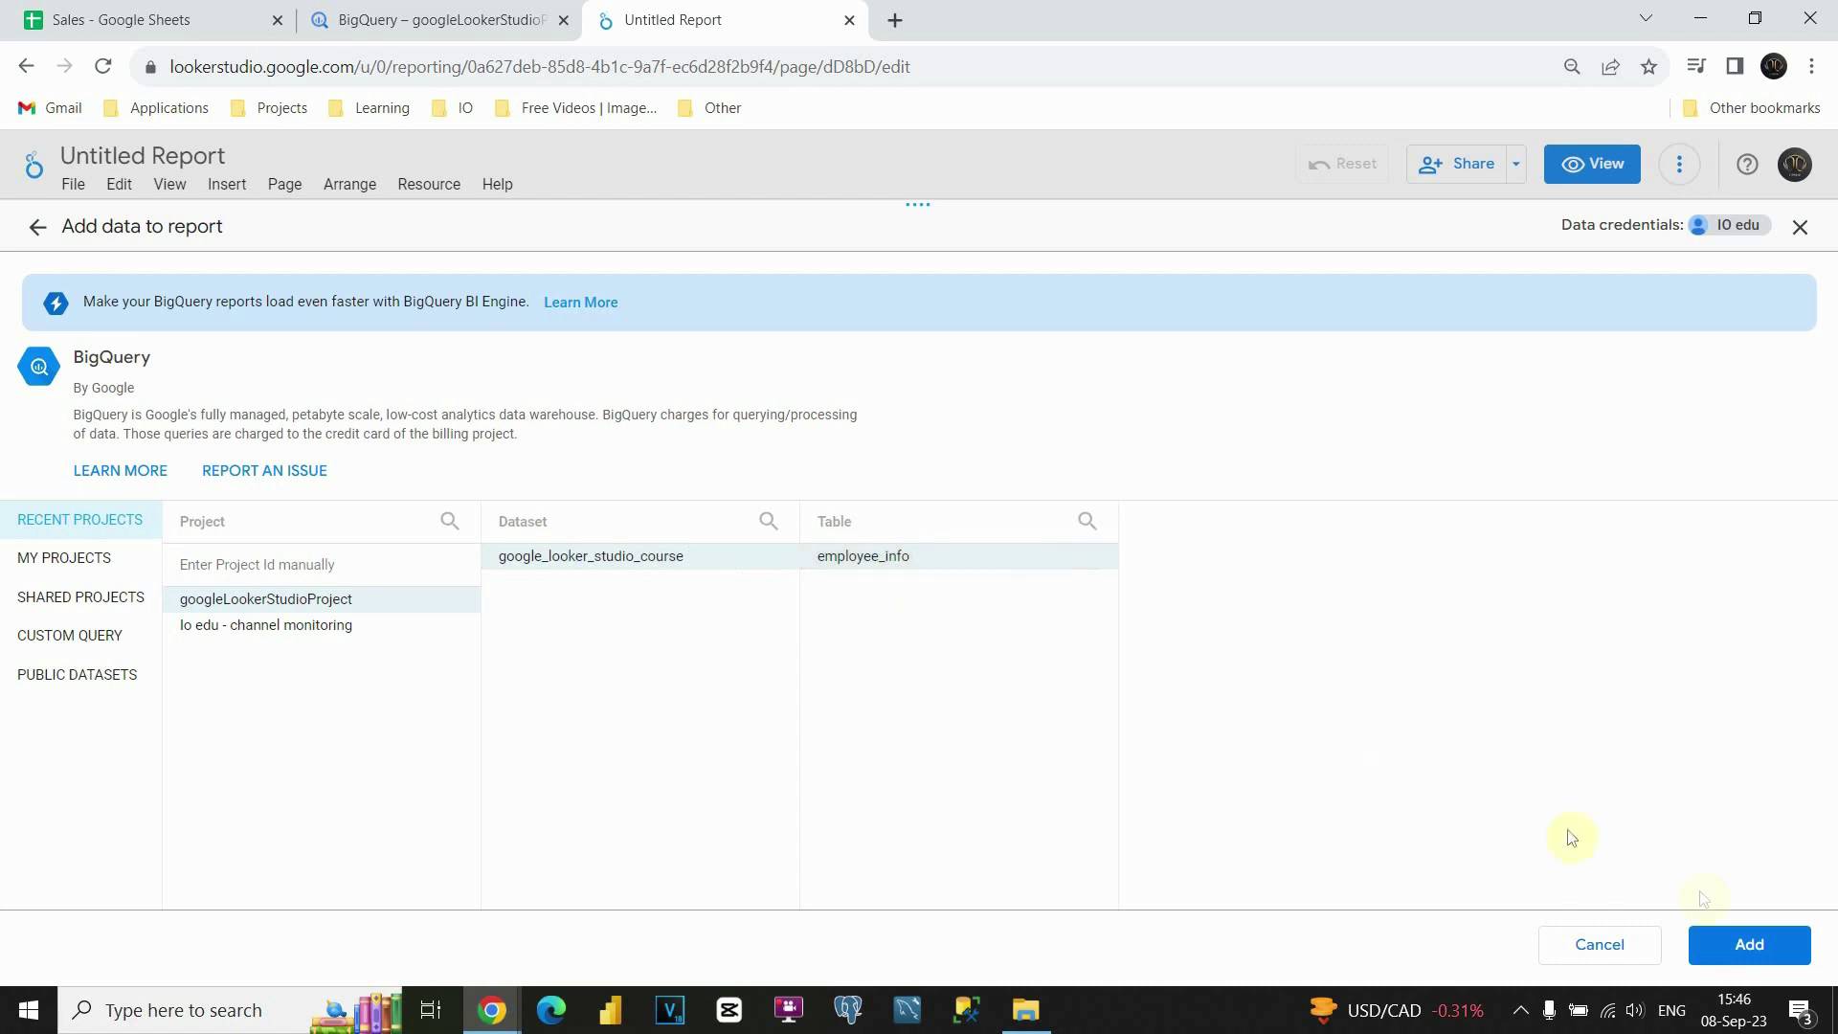
pyautogui.click(1751, 946)
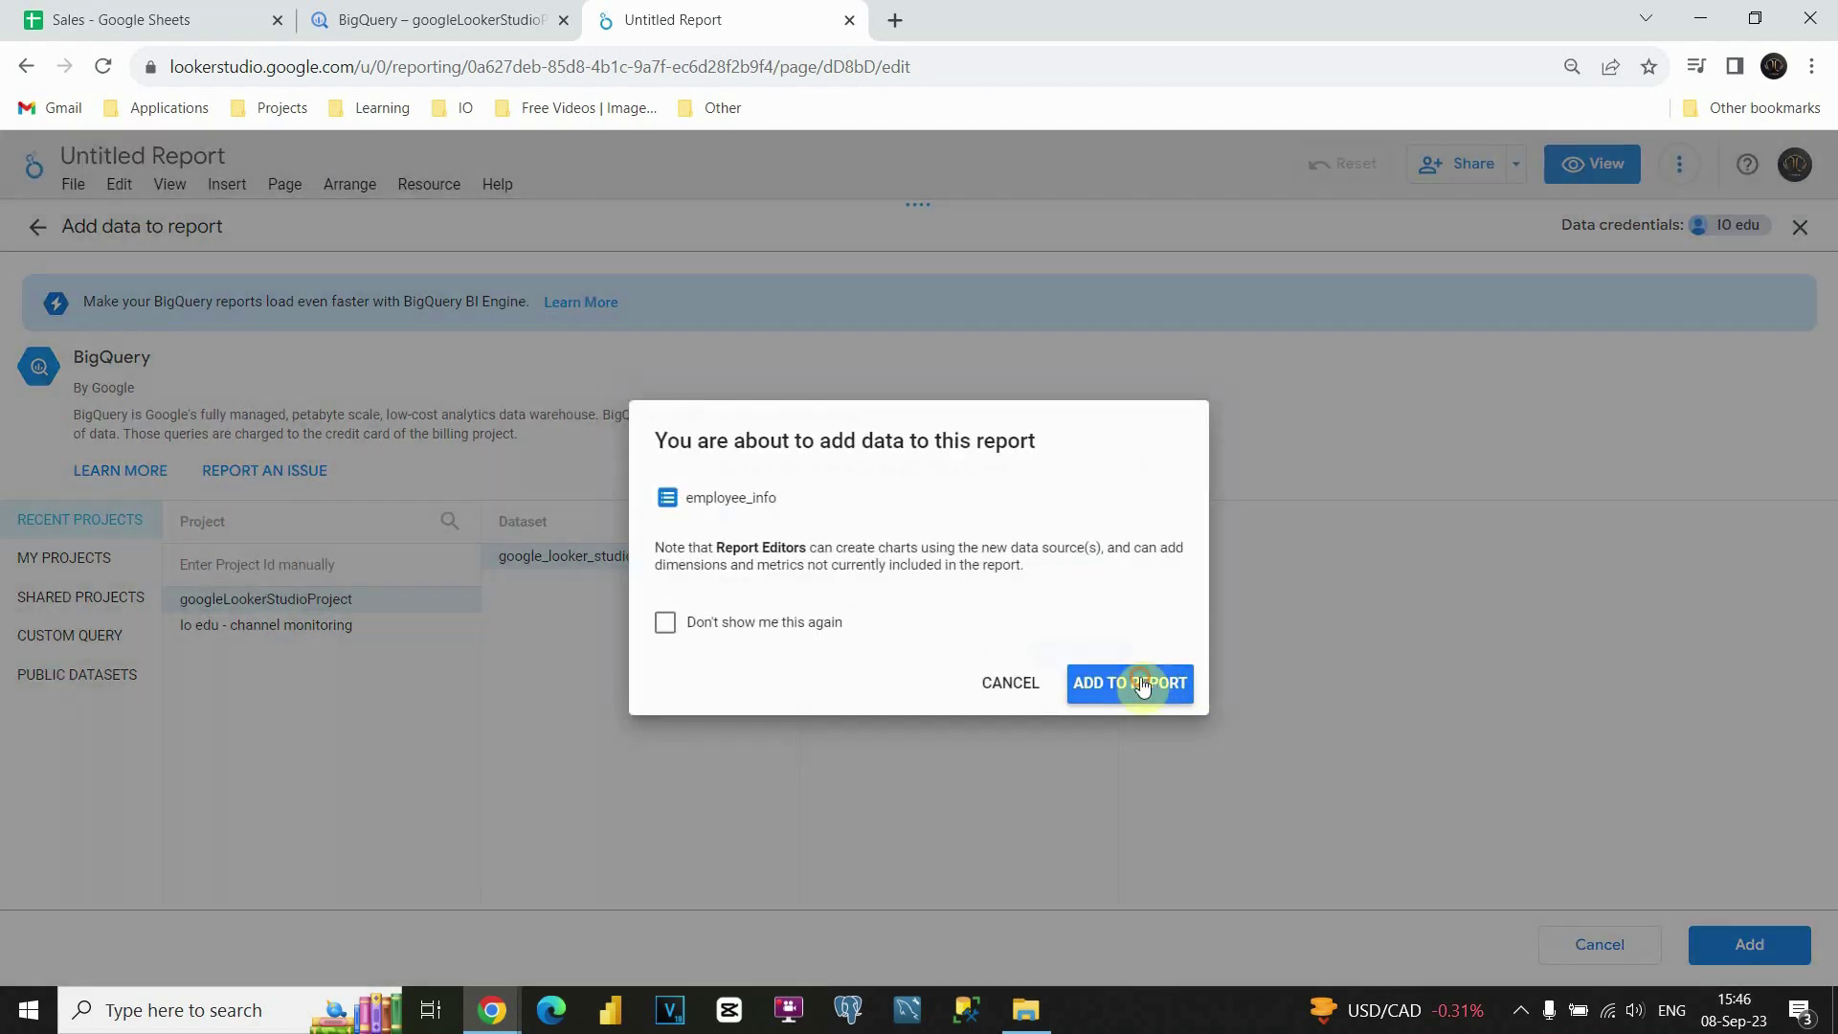
pyautogui.click(1141, 685)
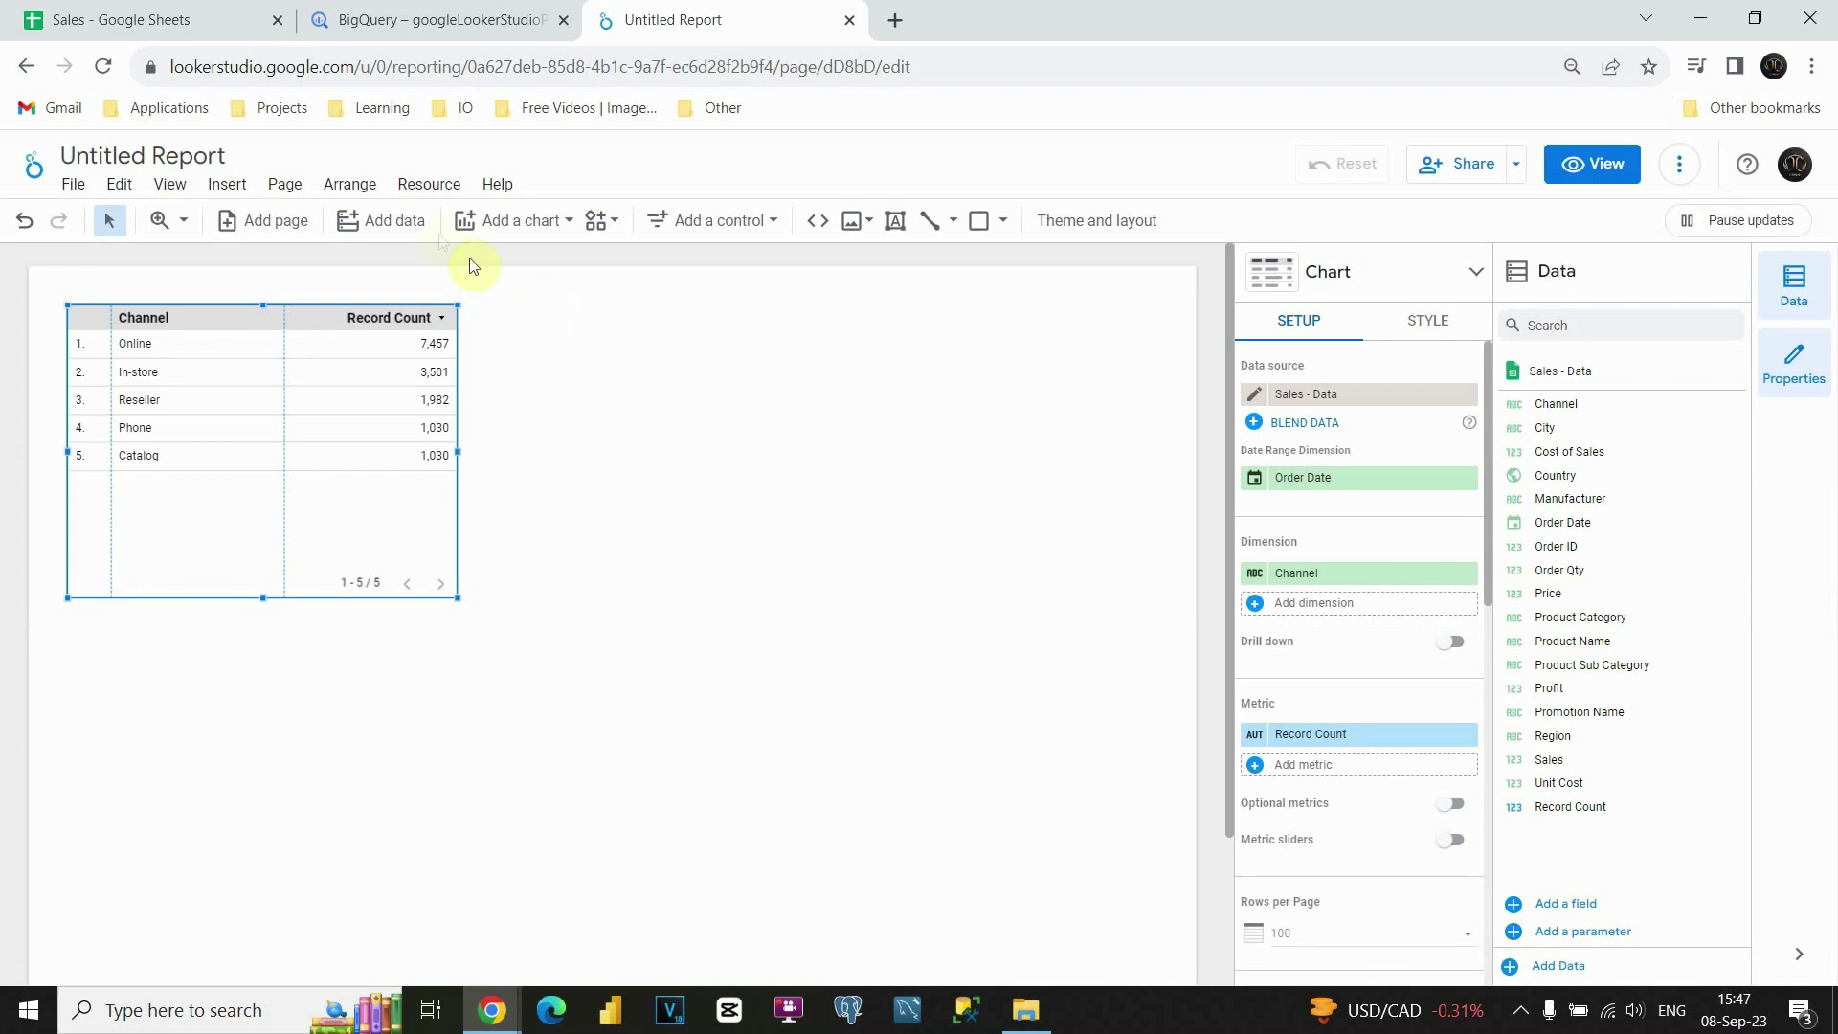
# Step: Open the data sources manager and check employee_info's BigQuery connector type
pyautogui.click(428, 183)
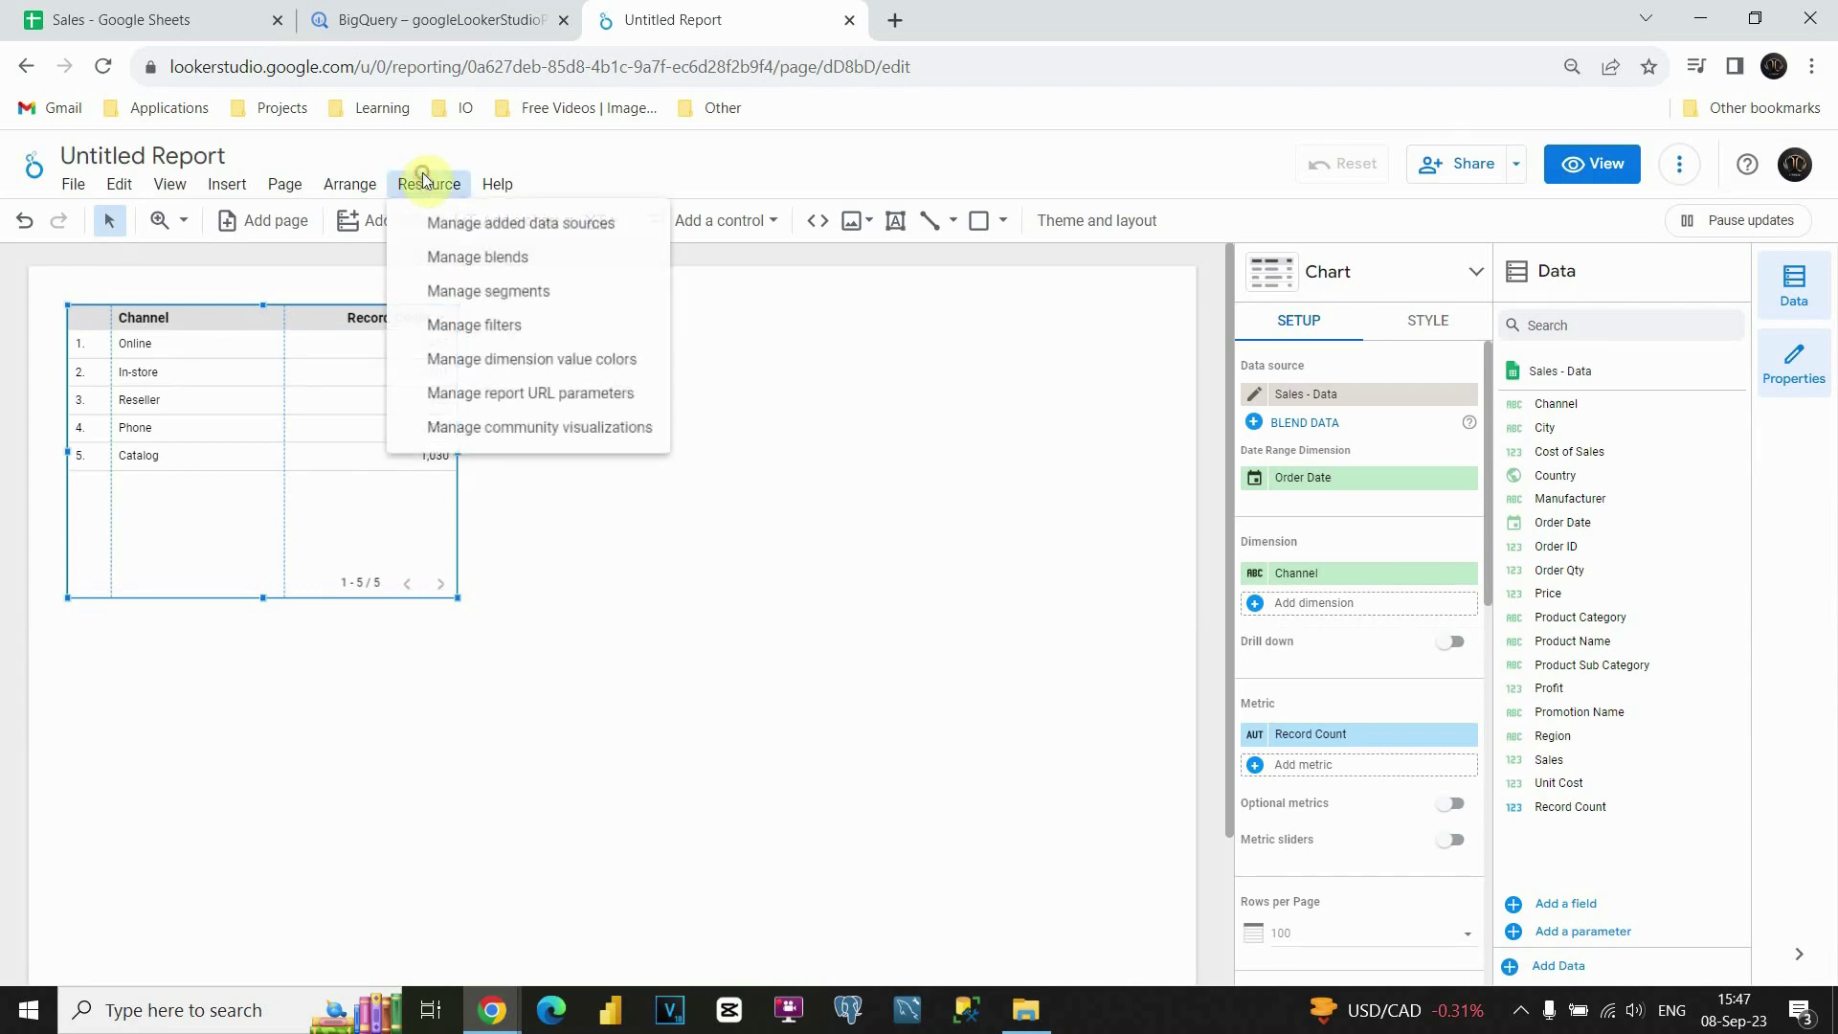
pyautogui.click(512, 224)
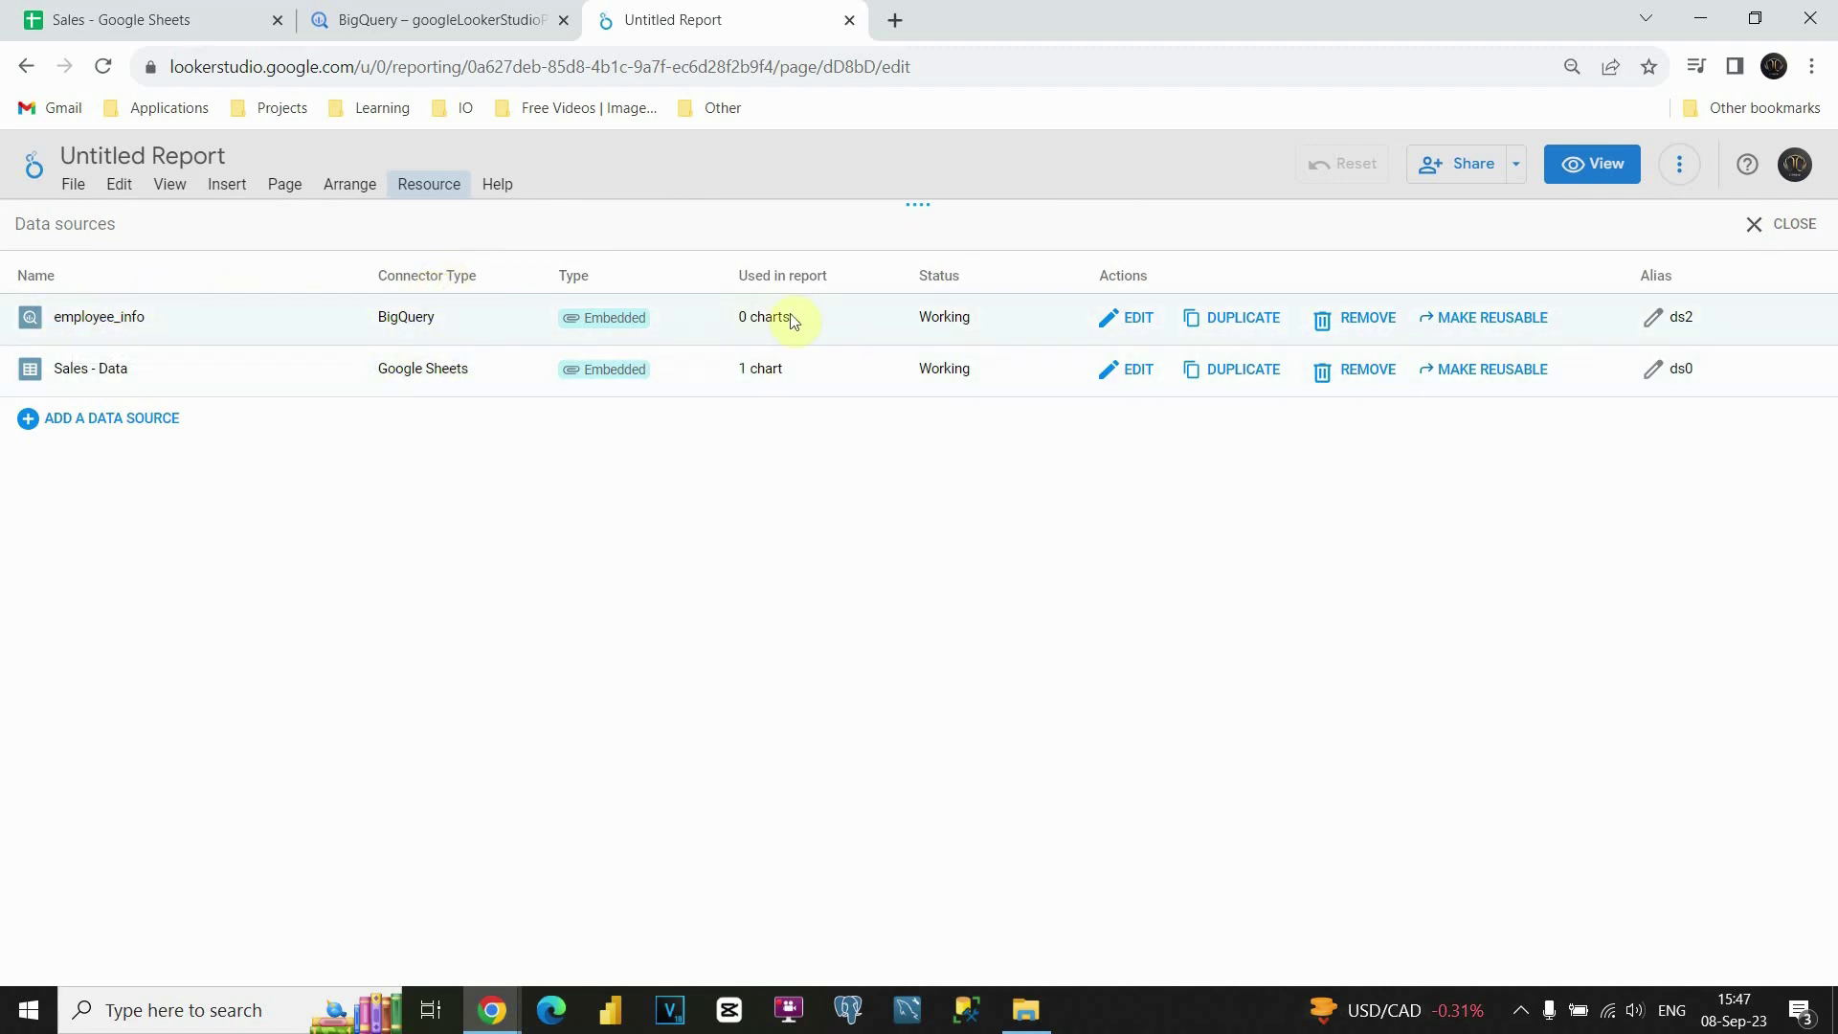
pyautogui.doubleClick(409, 316)
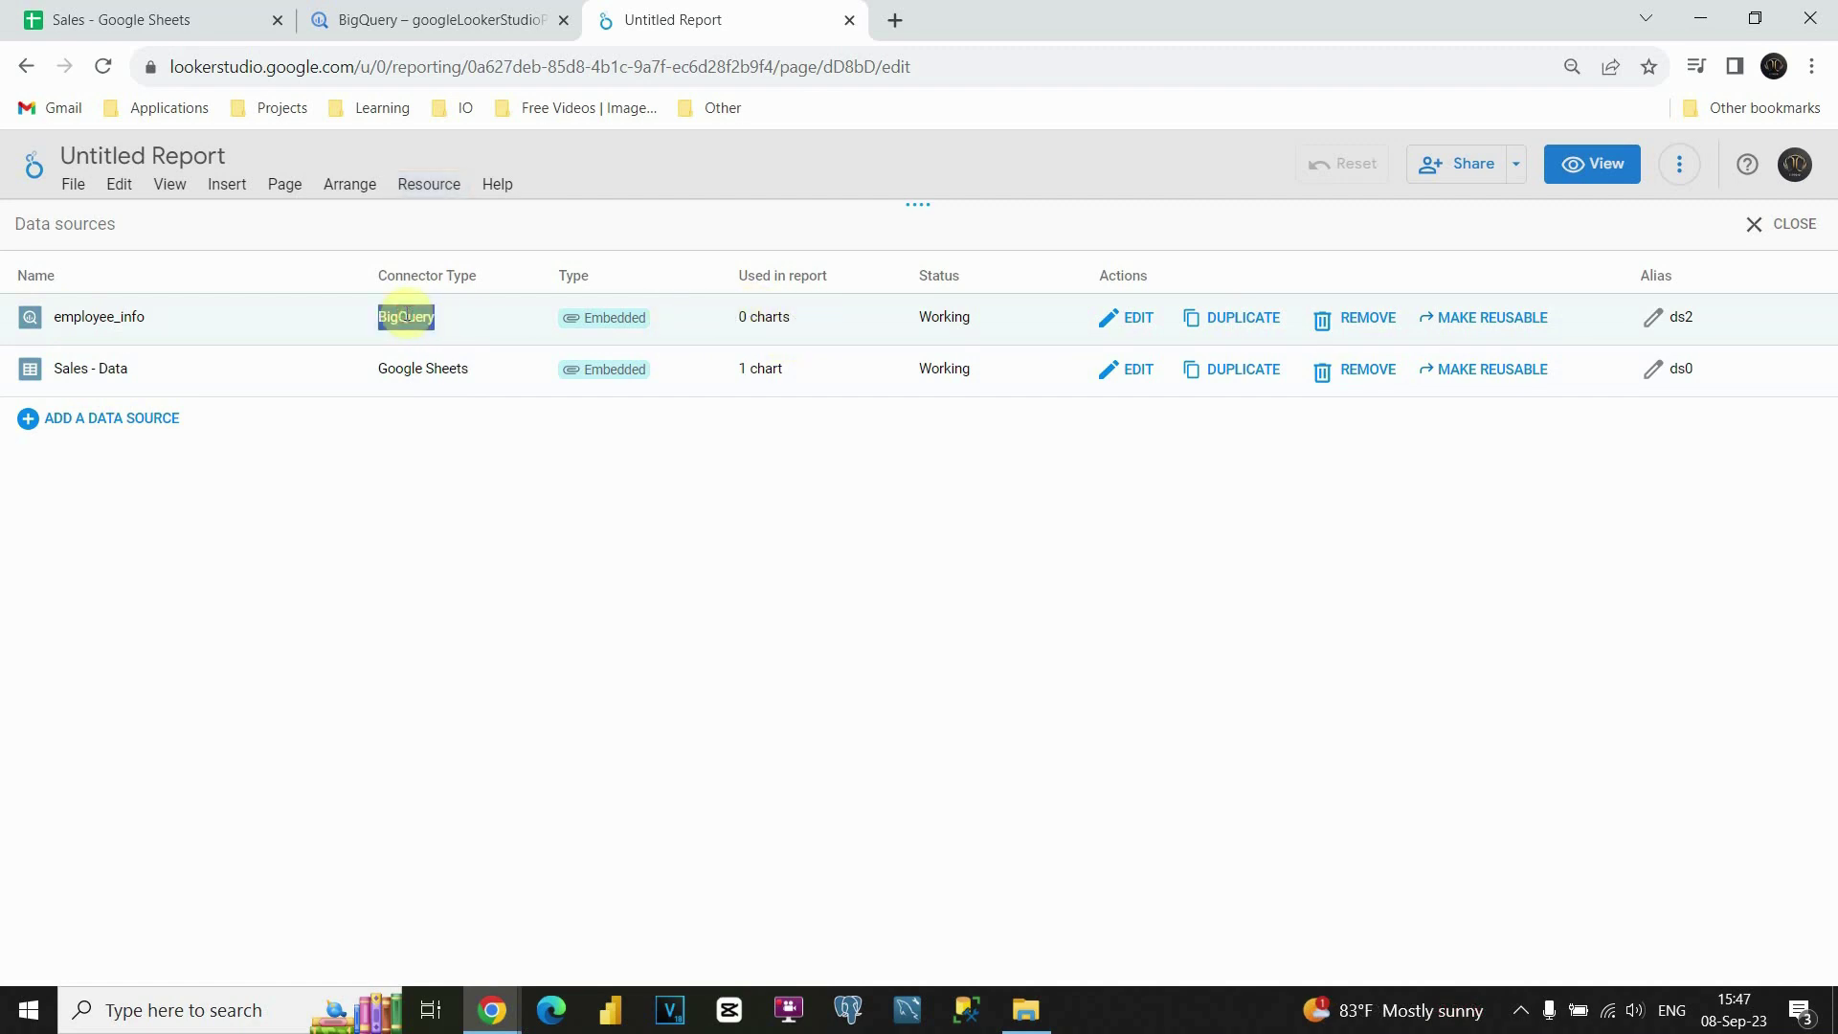
# Step: Close the sources manager and, in the Data panel, collapse employee_info and expand Sales - Data's fields
pyautogui.click(1759, 225)
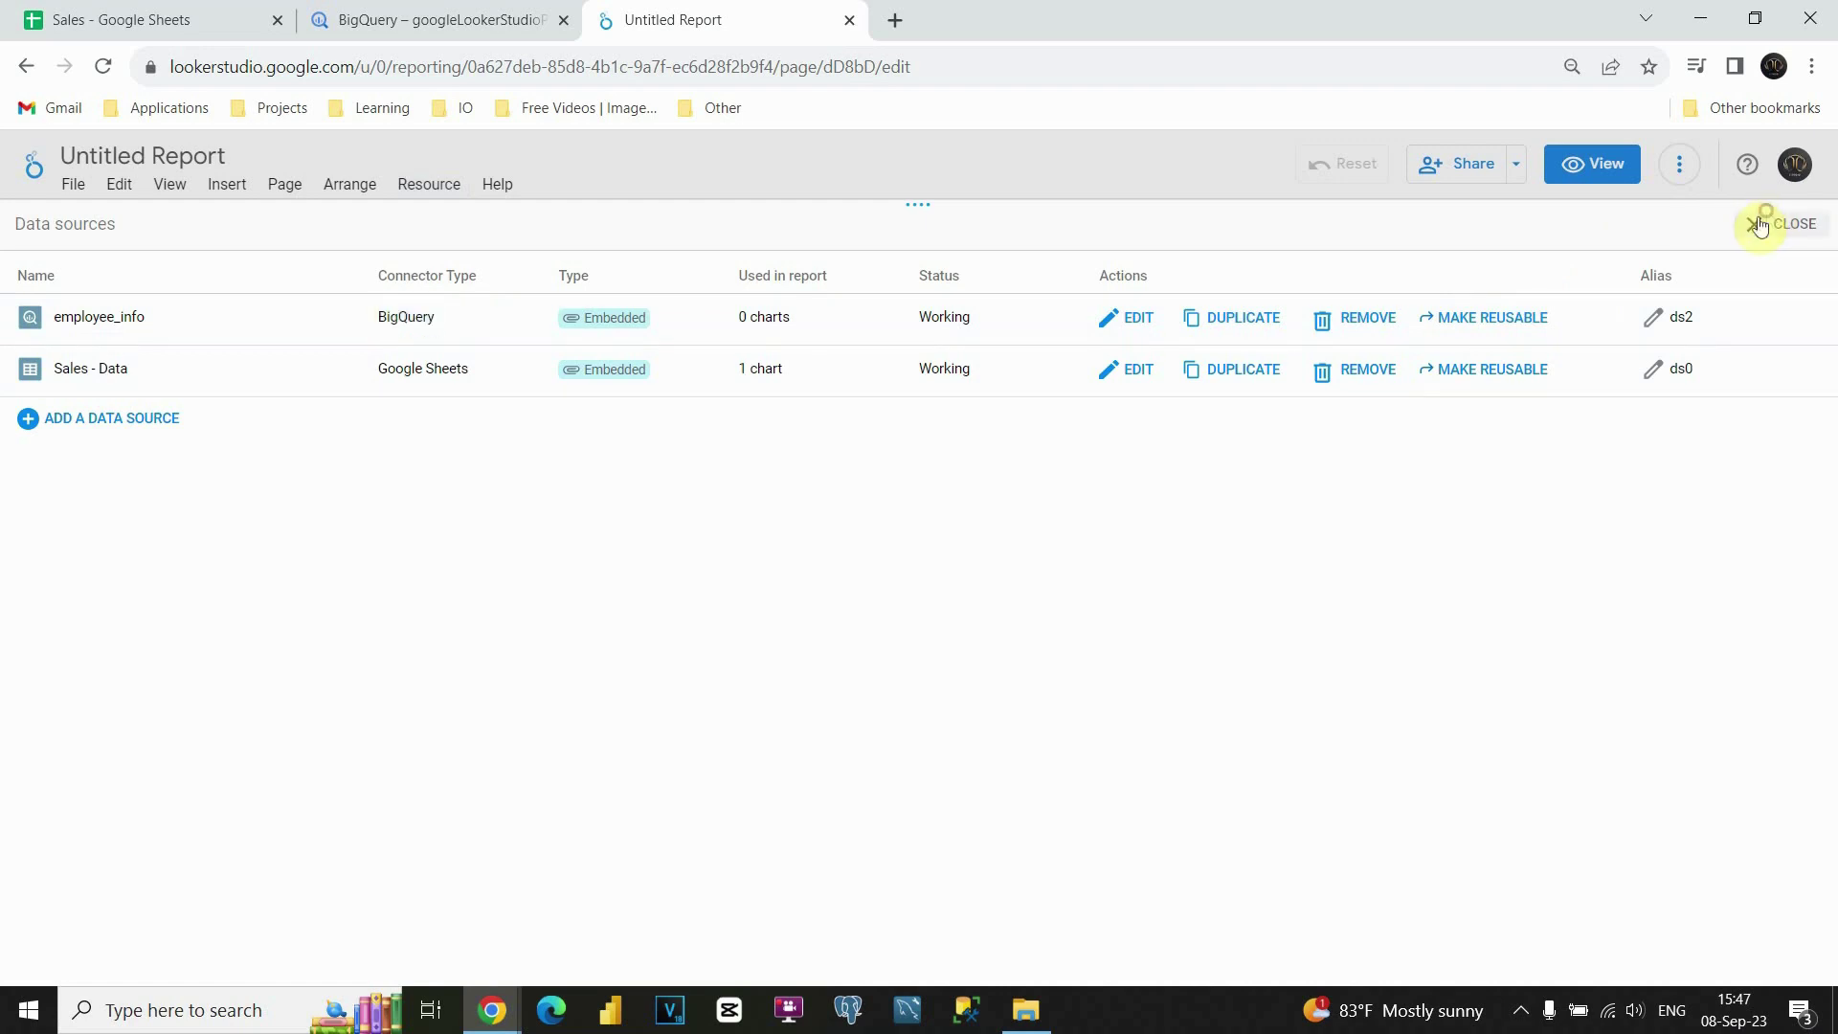
pyautogui.click(1792, 287)
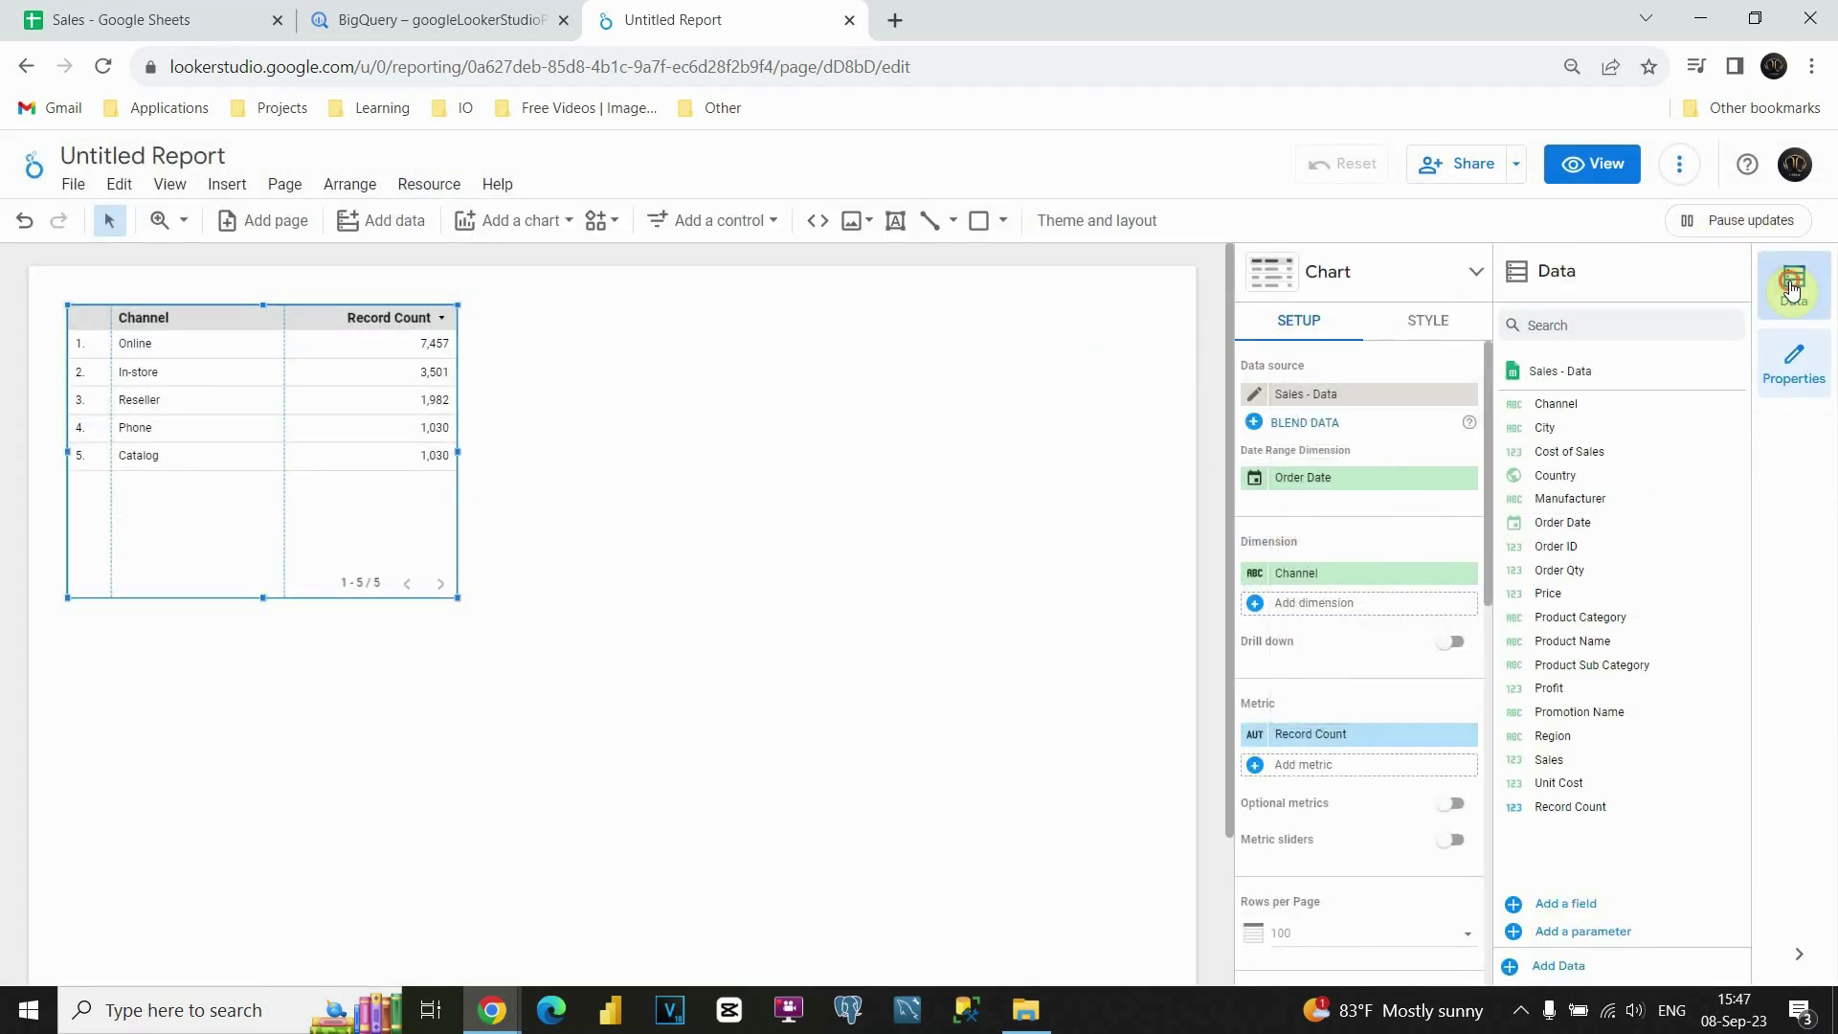
pyautogui.click(1792, 287)
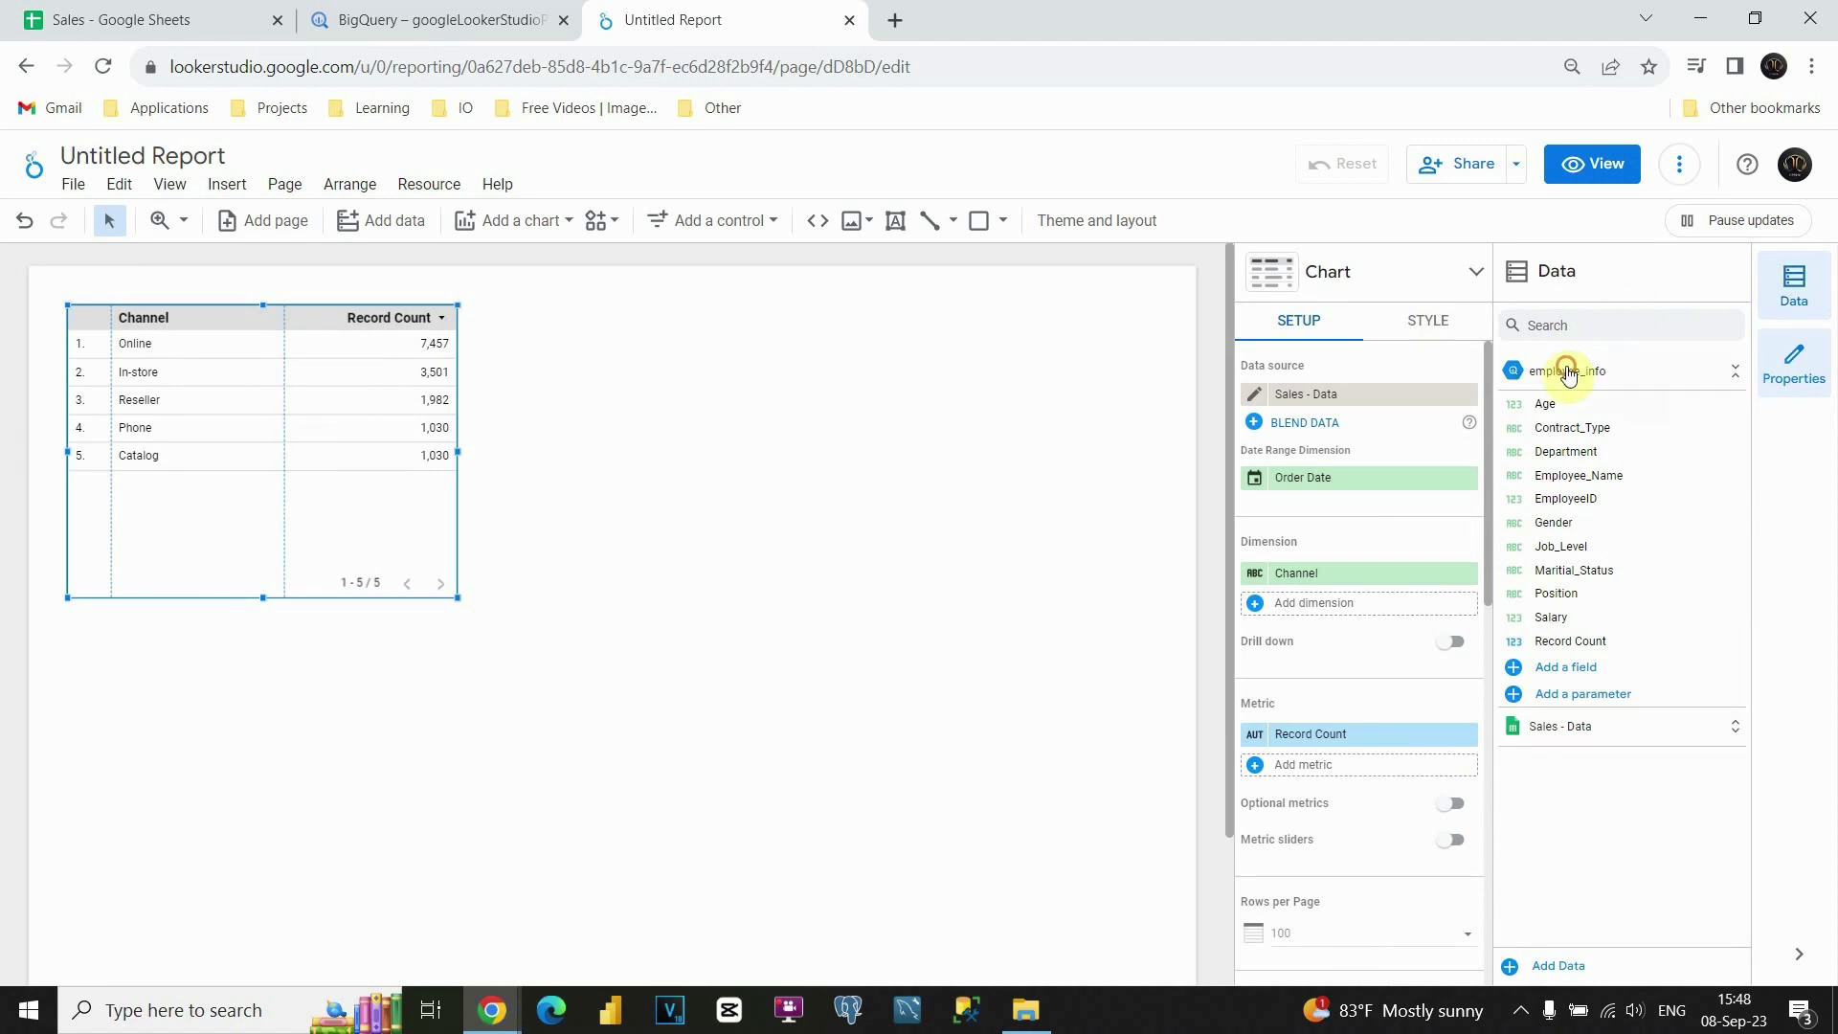
pyautogui.click(1564, 372)
pyautogui.click(1565, 371)
pyautogui.click(1581, 373)
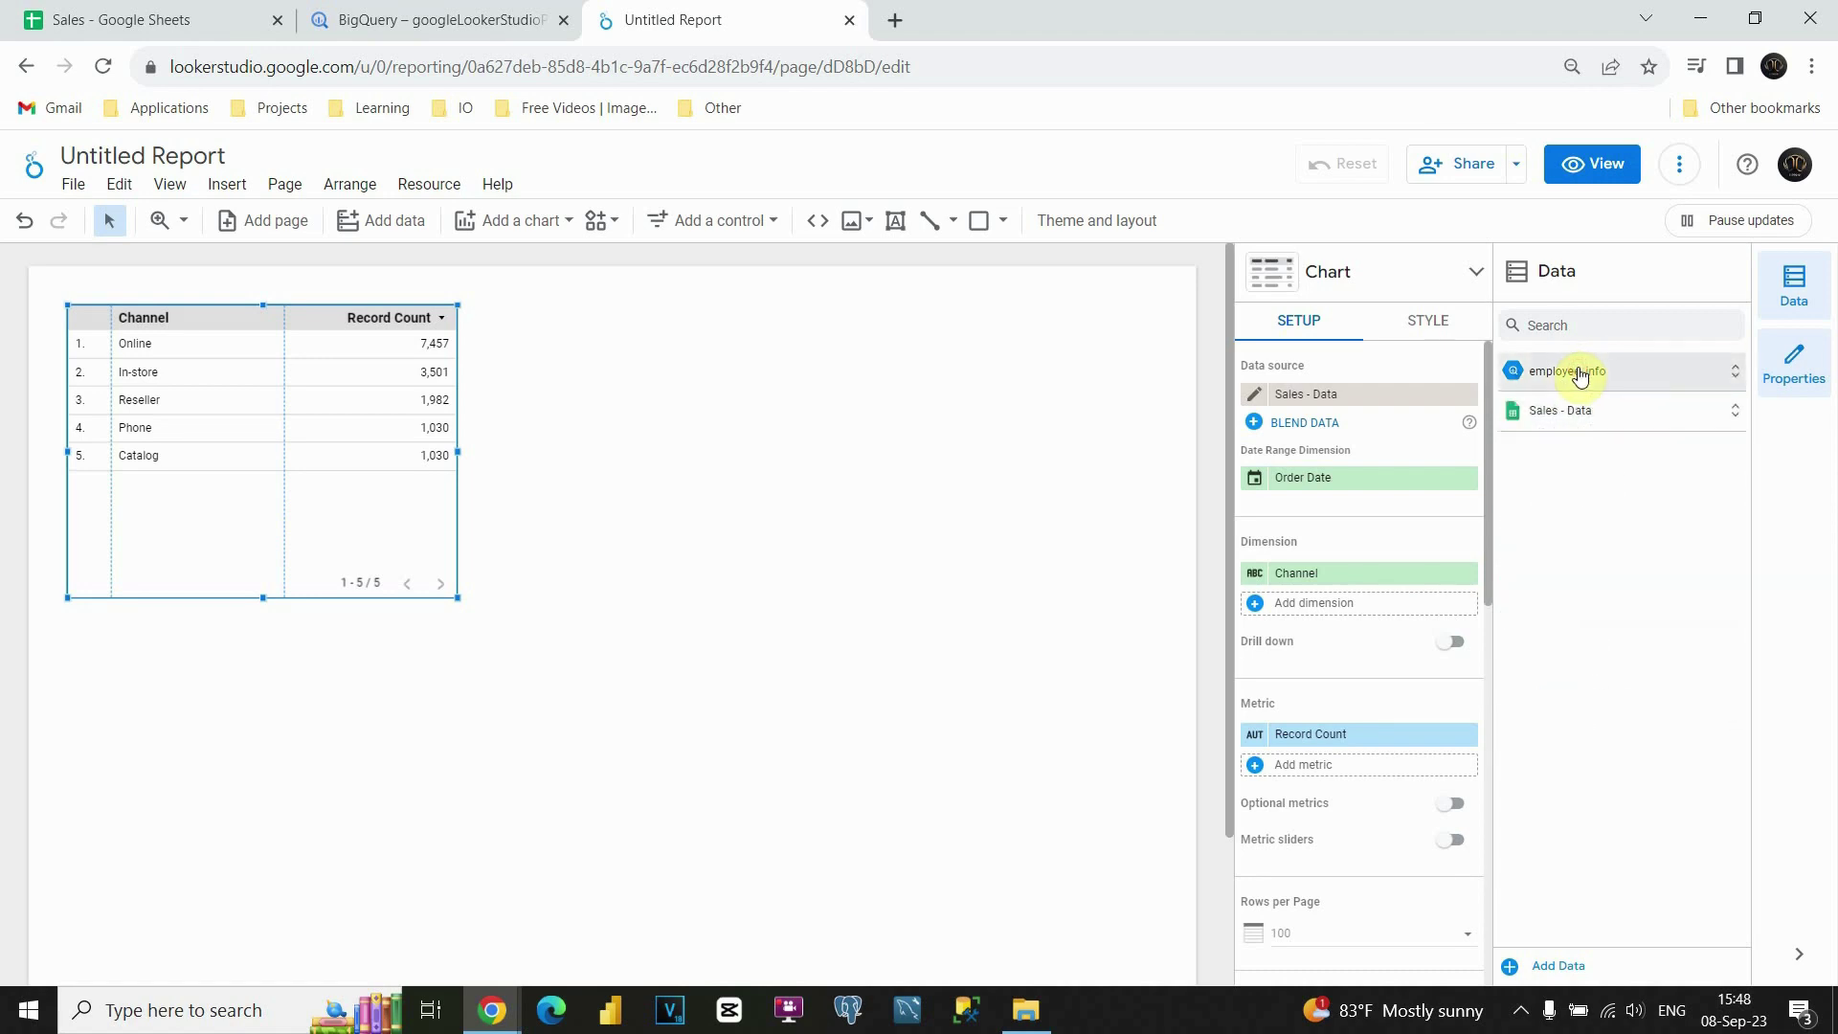
pyautogui.click(1594, 423)
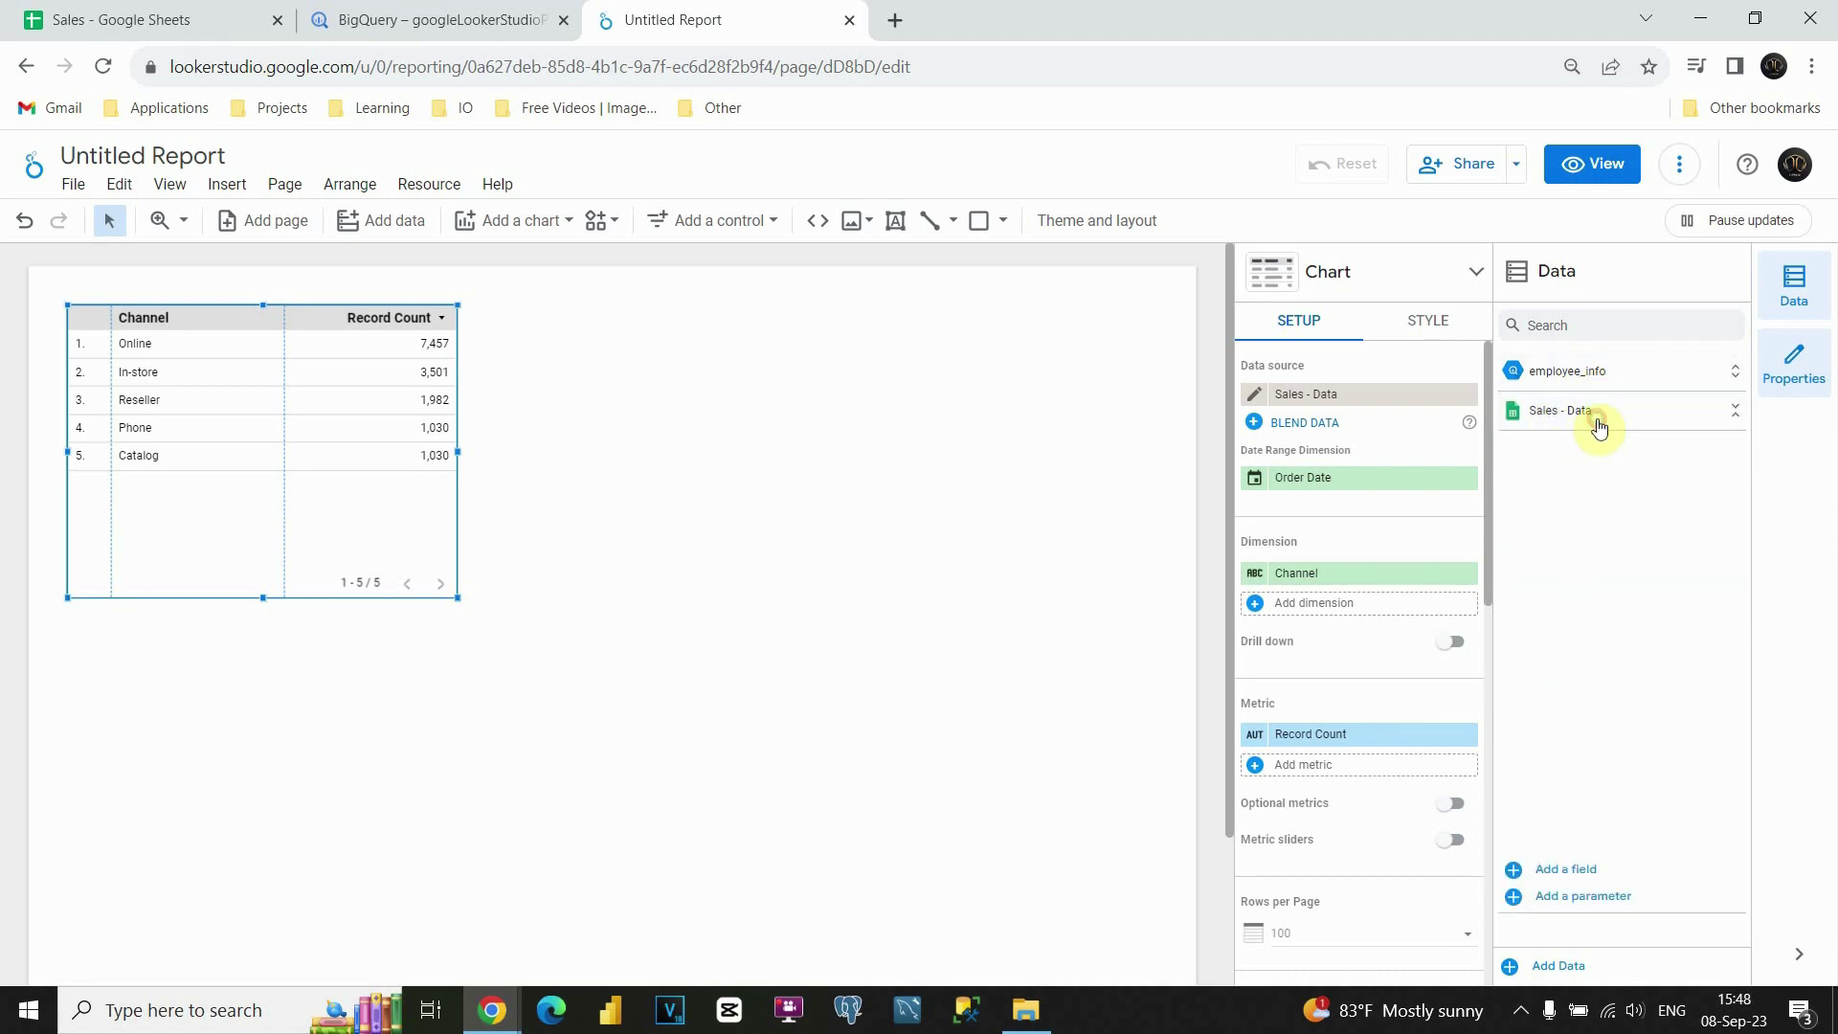